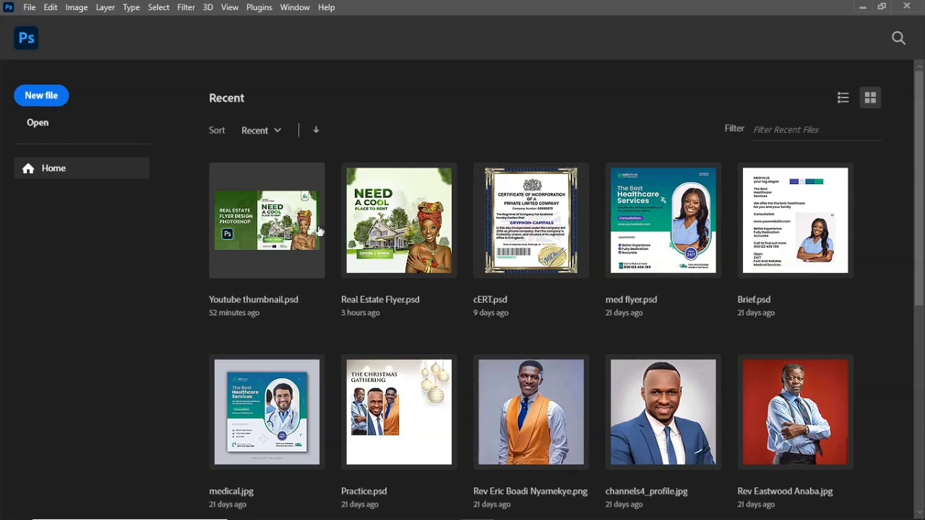
Open the New Document dialog from the Home screen's New file button
left_click(36, 96)
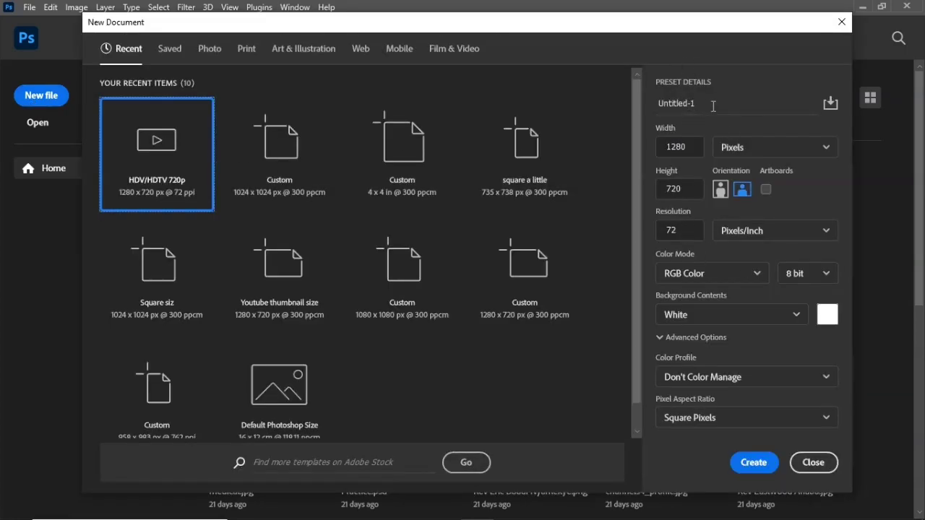
Create a document named 'Flyer design' at 736 × 736 px and 300 ppi
left_click_drag(713, 106, 647, 89)
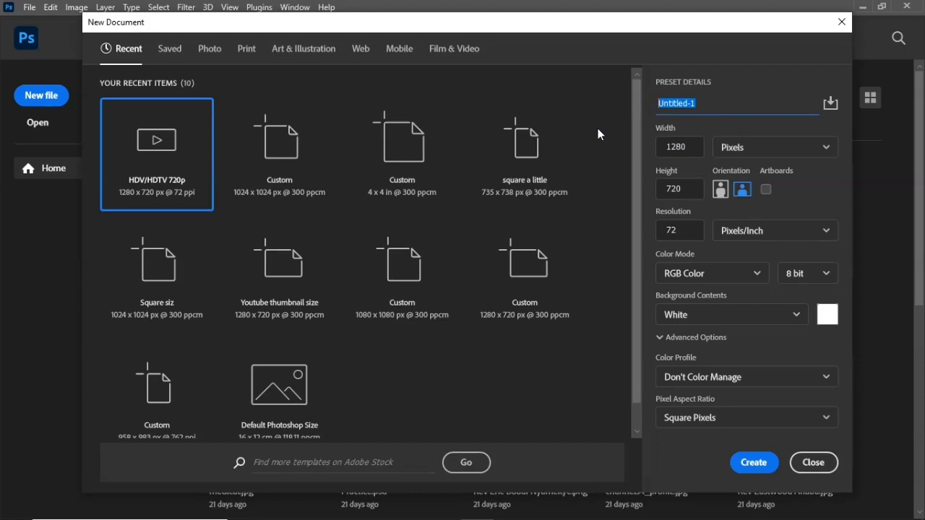
type("Flyer design")
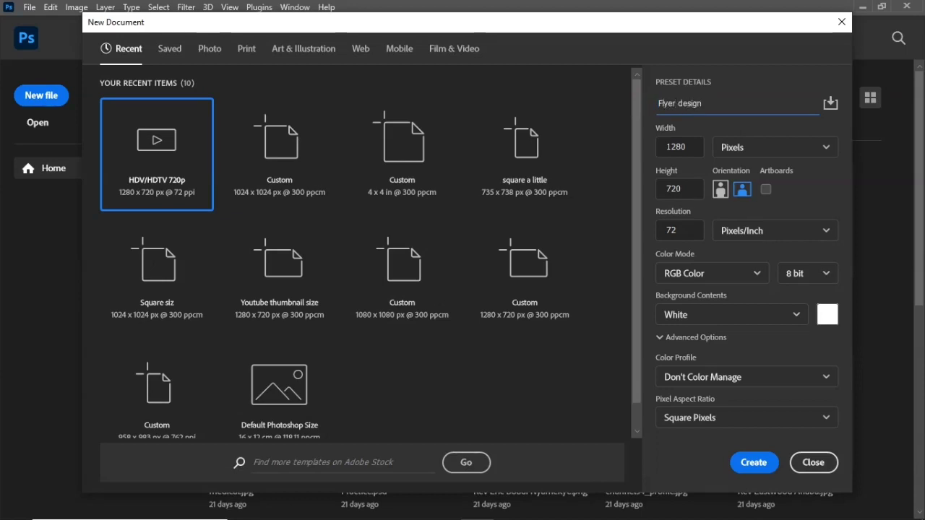
left_click_drag(694, 148, 653, 141)
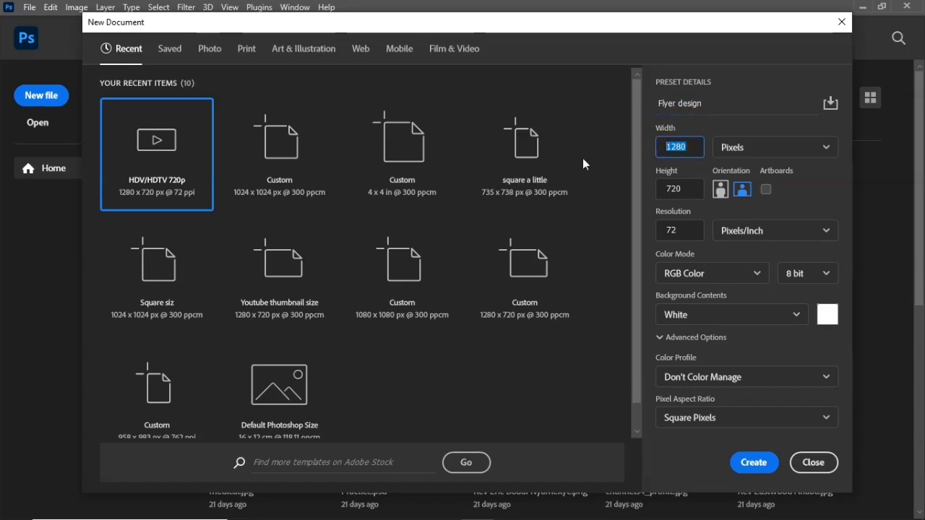
type("736")
left_click_drag(690, 192, 621, 192)
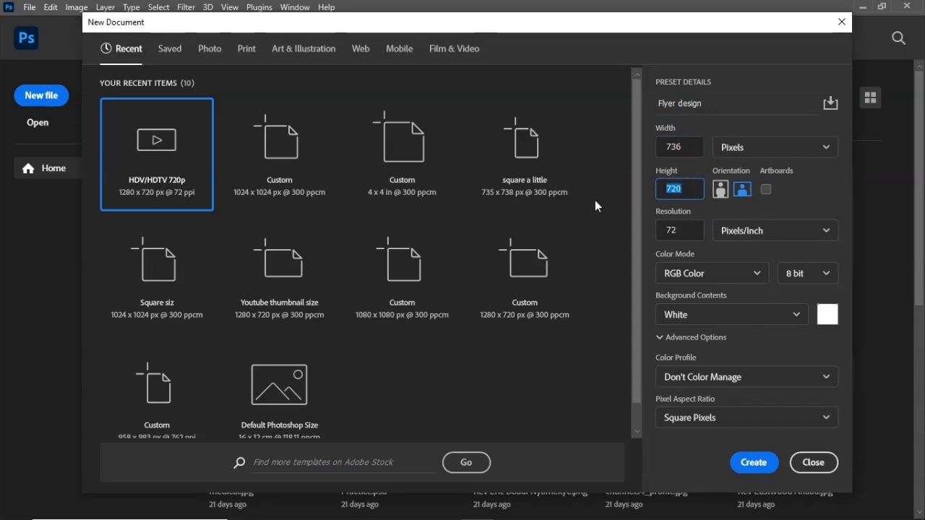
type("735")
left_click(789, 147)
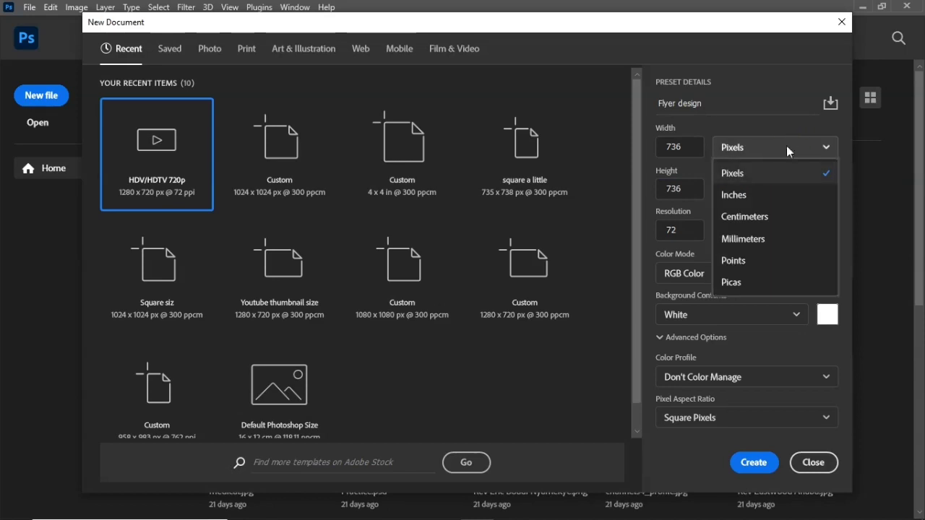
left_click(758, 173)
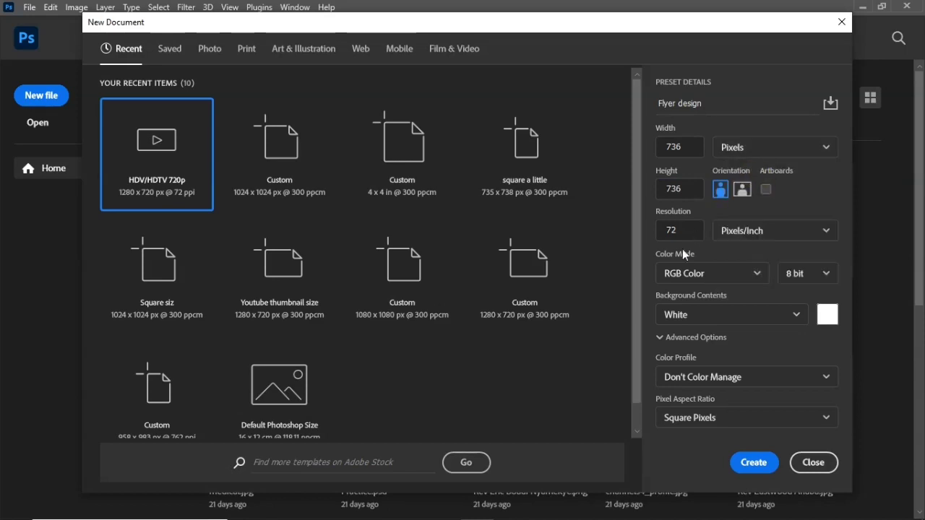
left_click(685, 234)
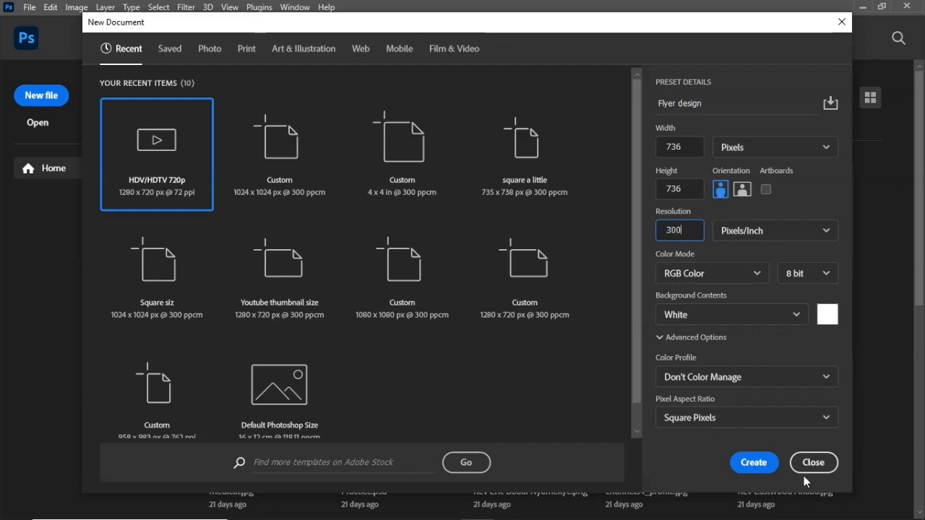
left_click(747, 468)
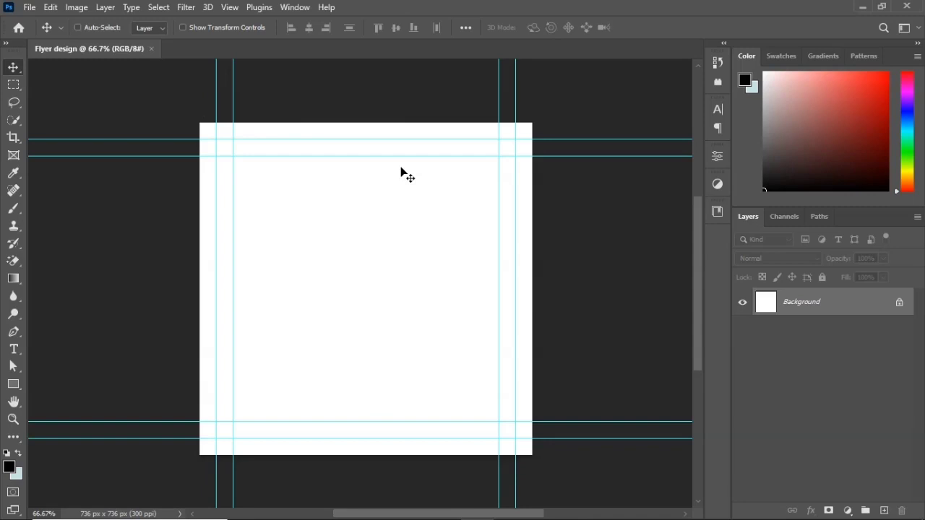
Clear all existing guides with View > Guides > Clear Guides
left_click(229, 8)
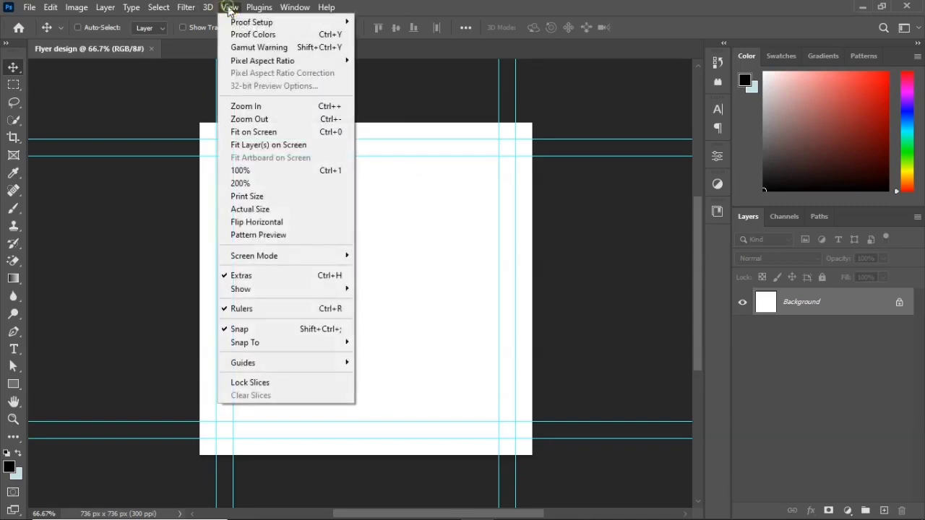
mouse_move(270, 363)
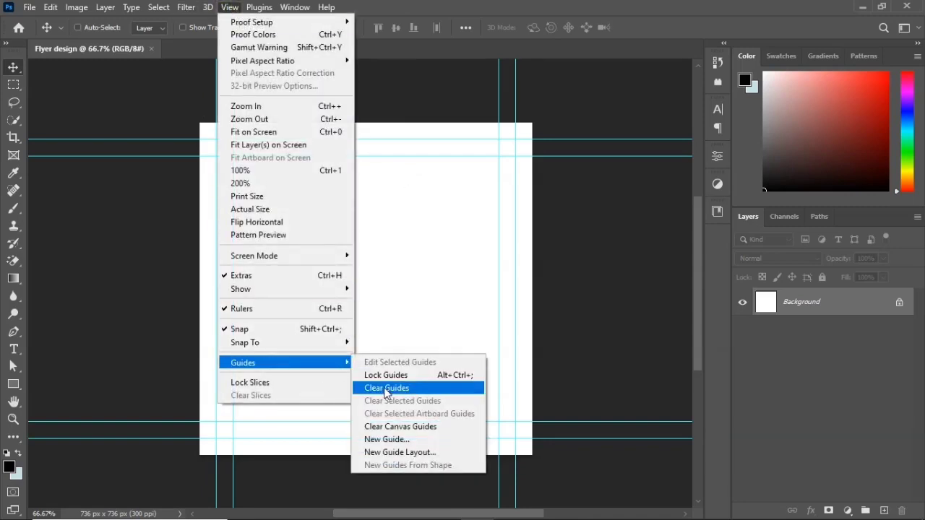
left_click(385, 390)
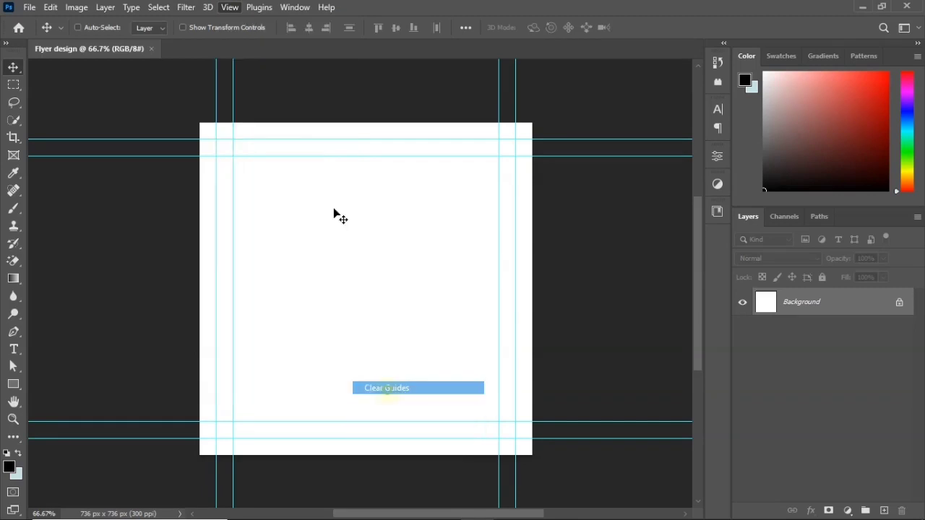
Open the New Guide Layout dialog from View > Guides
left_click(228, 8)
mouse_move(255, 291)
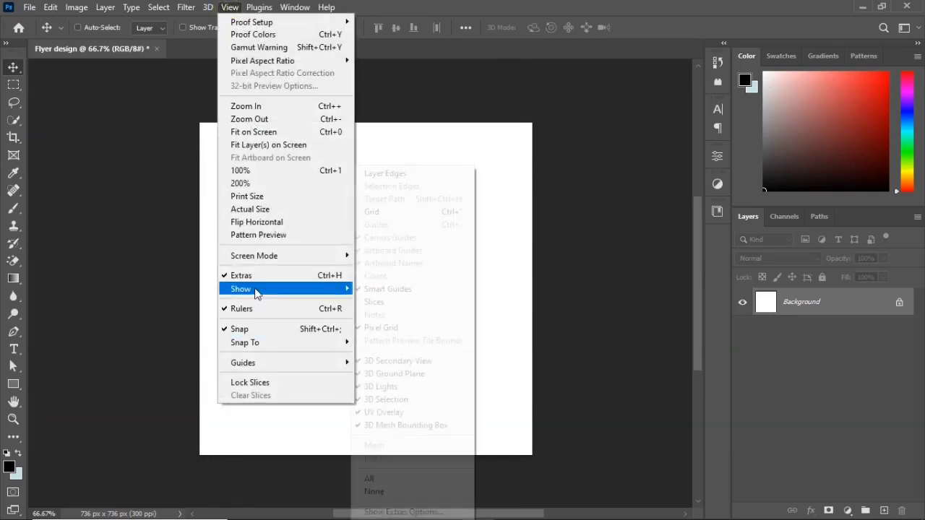
mouse_move(267, 366)
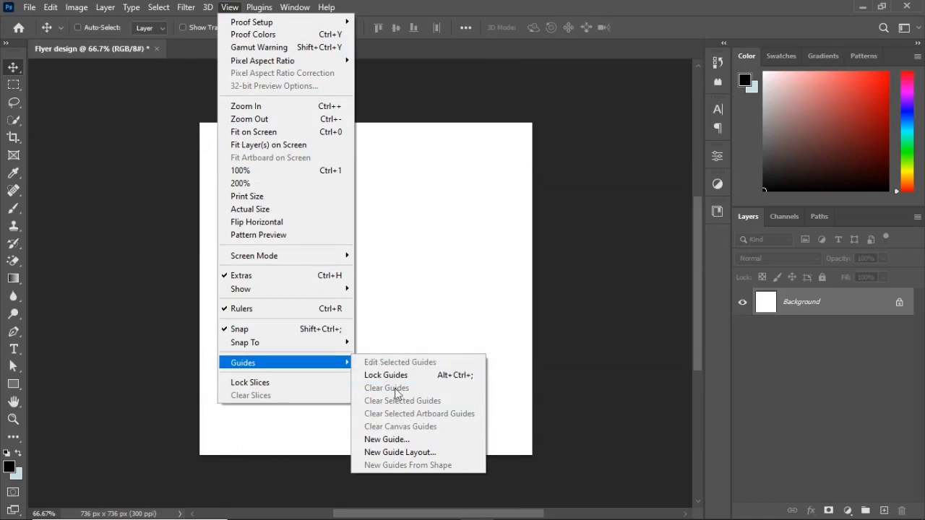
left_click(401, 451)
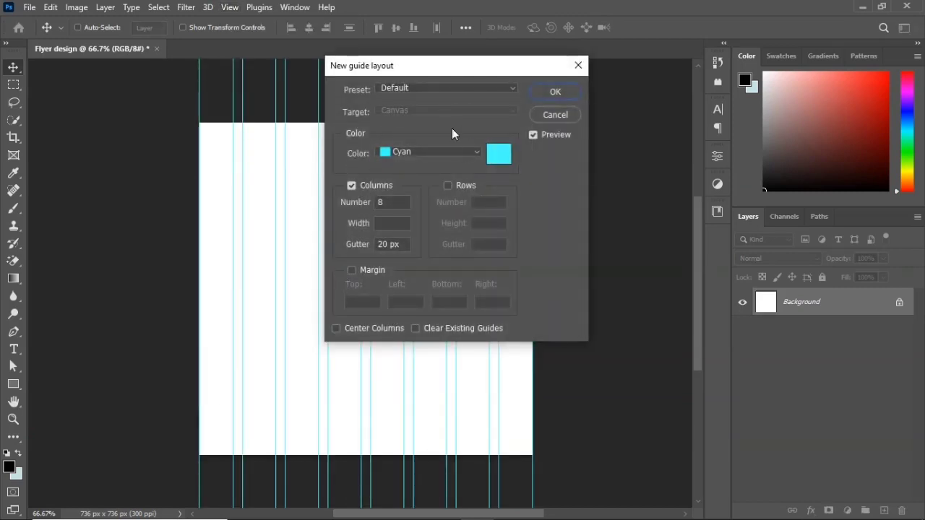
Set the guide layout to a single column
left_click_drag(380, 65, 366, 132)
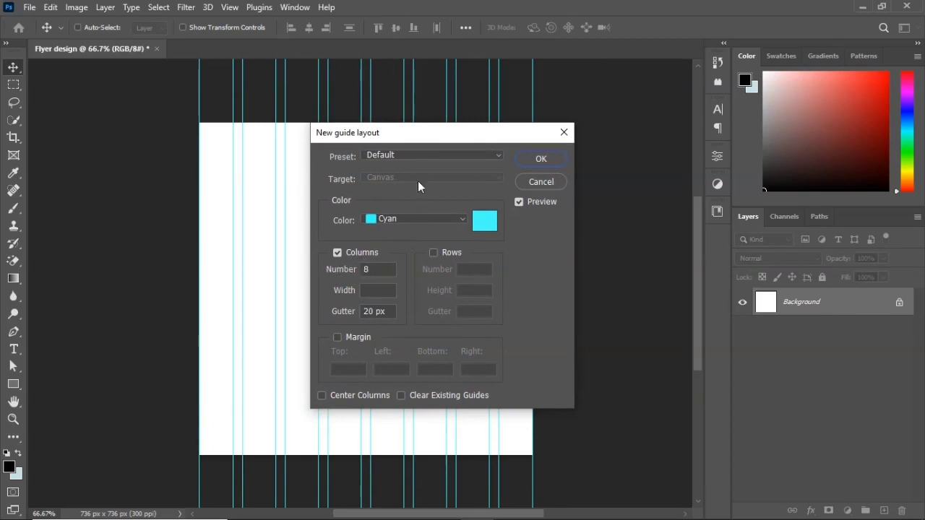
left_click_drag(394, 141, 629, 120)
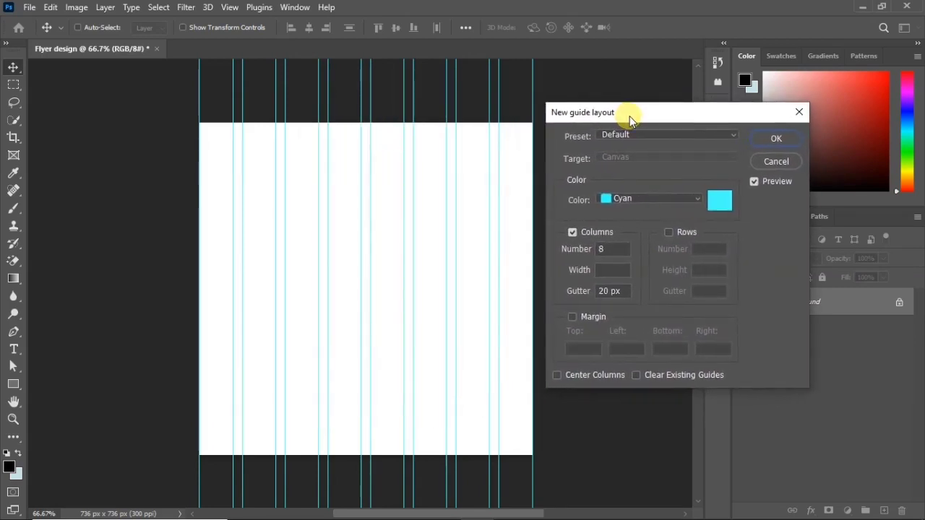
double_click(601, 249)
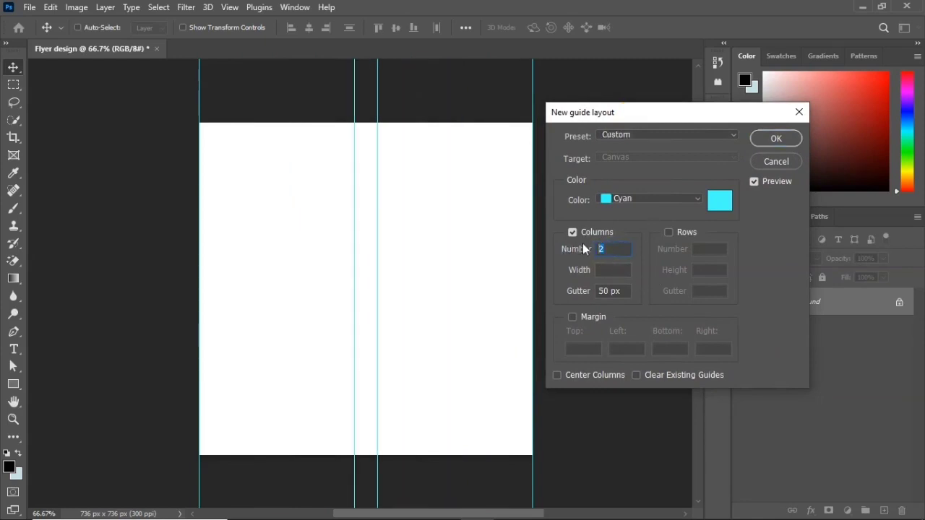
type("1")
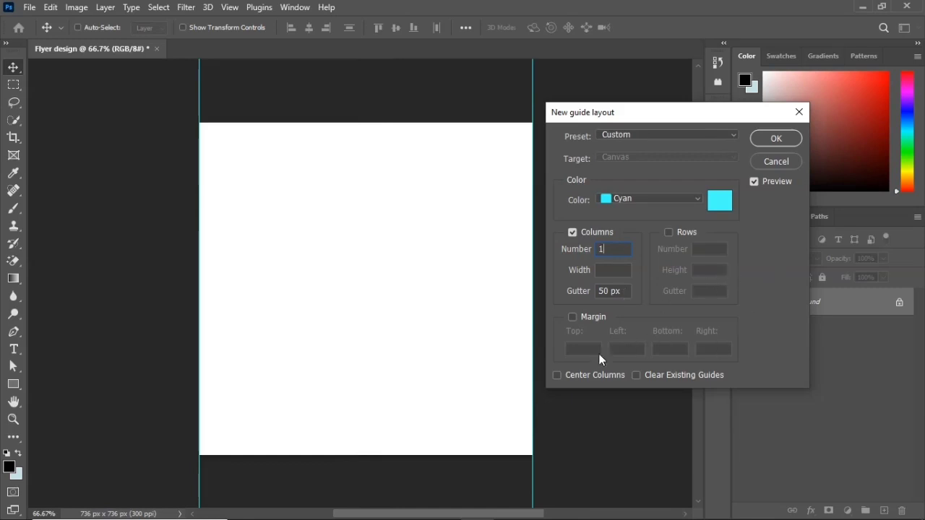
Enable margins of 50 px on top, left, bottom and right, and apply the layout
left_click(573, 320)
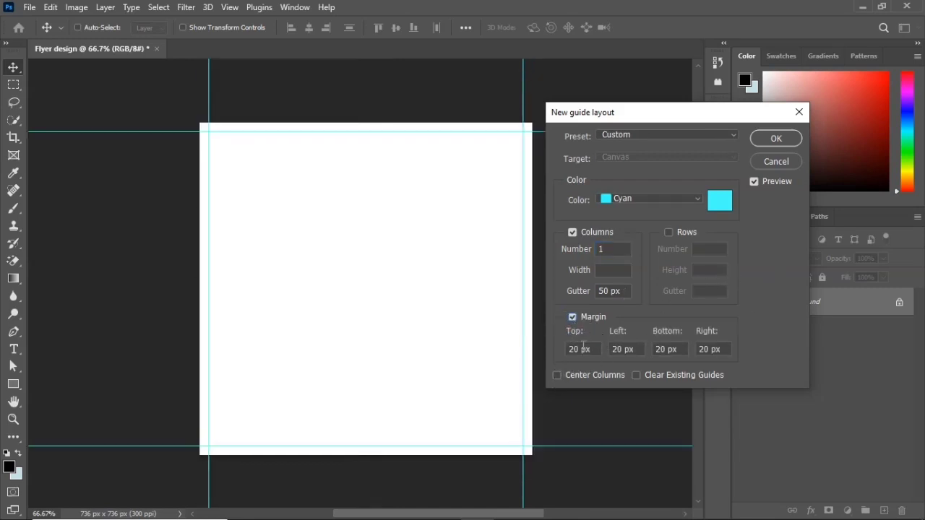
left_click_drag(596, 352, 547, 351)
type("50")
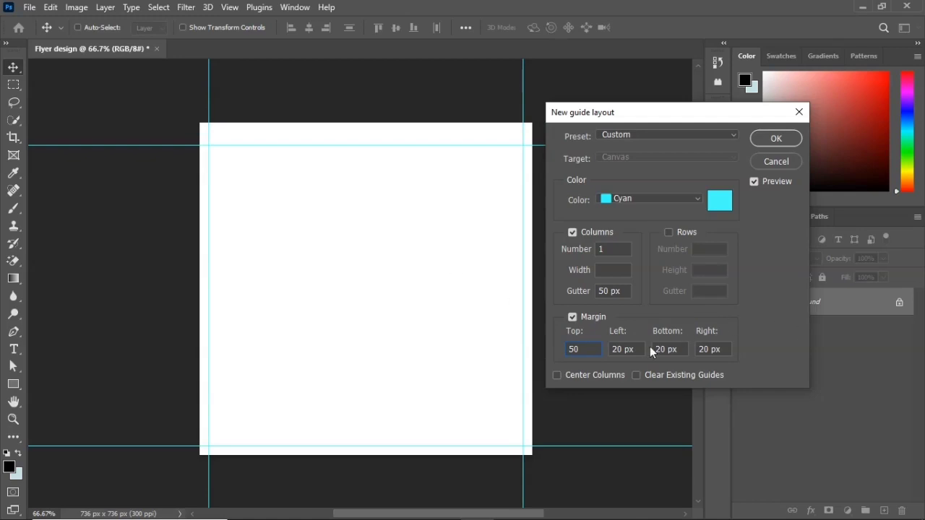
left_click_drag(630, 349, 595, 351)
type("50")
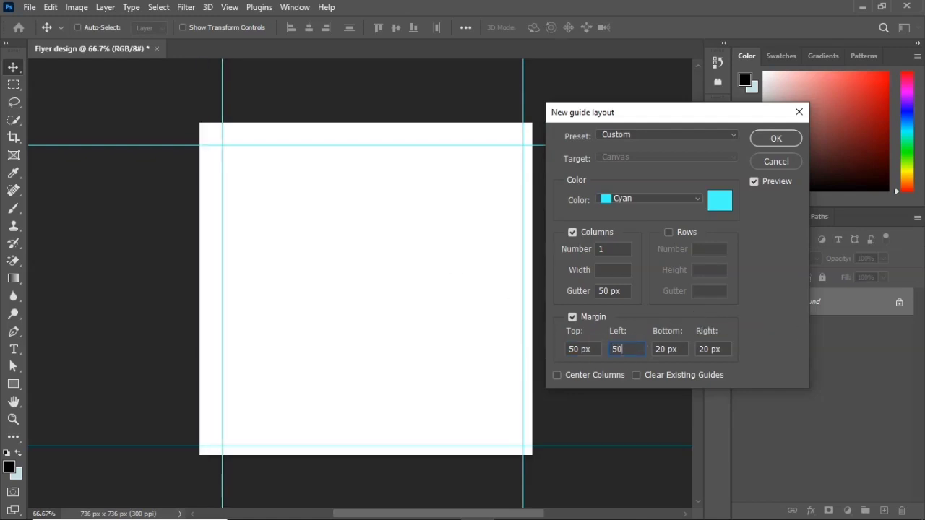
left_click_drag(686, 349, 654, 349)
type("50")
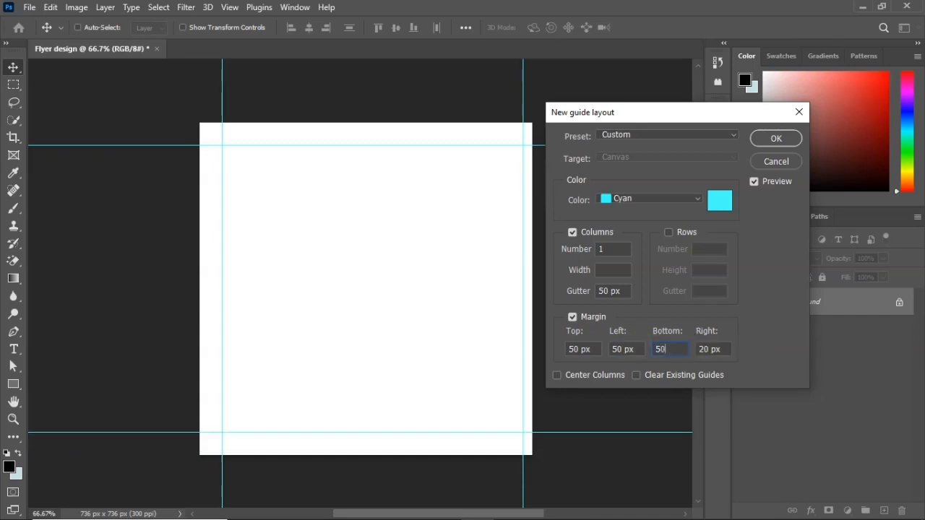
left_click_drag(719, 348, 676, 347)
type("50")
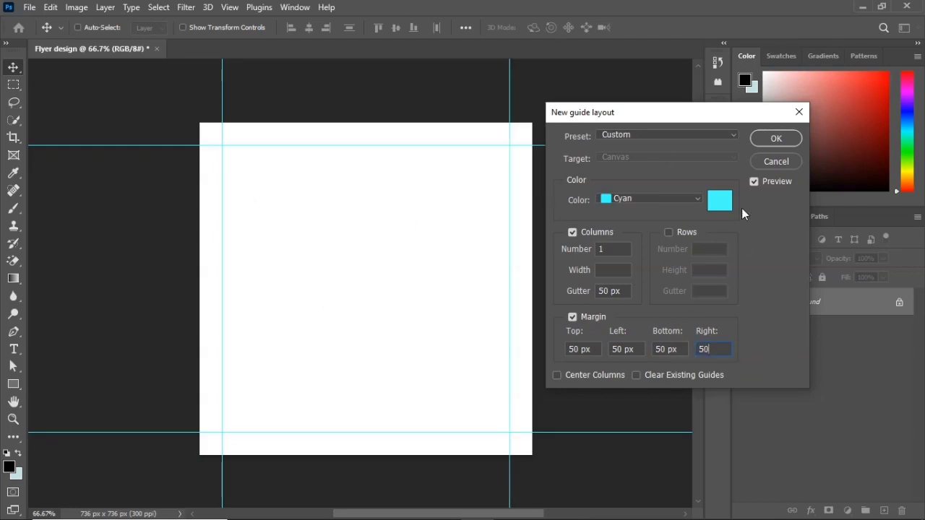
left_click(776, 139)
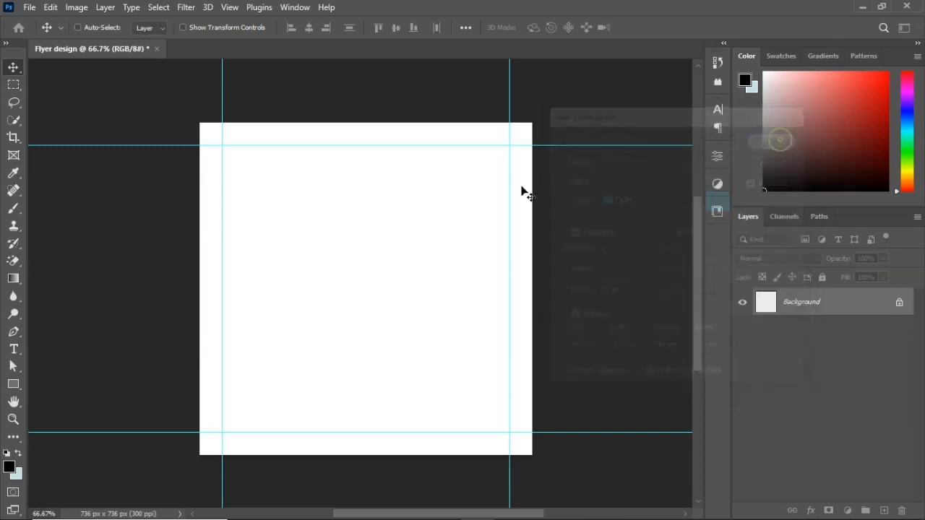
Toggle the rulers, unlock the Background layer and add a new empty layer
key("ctrl+r")
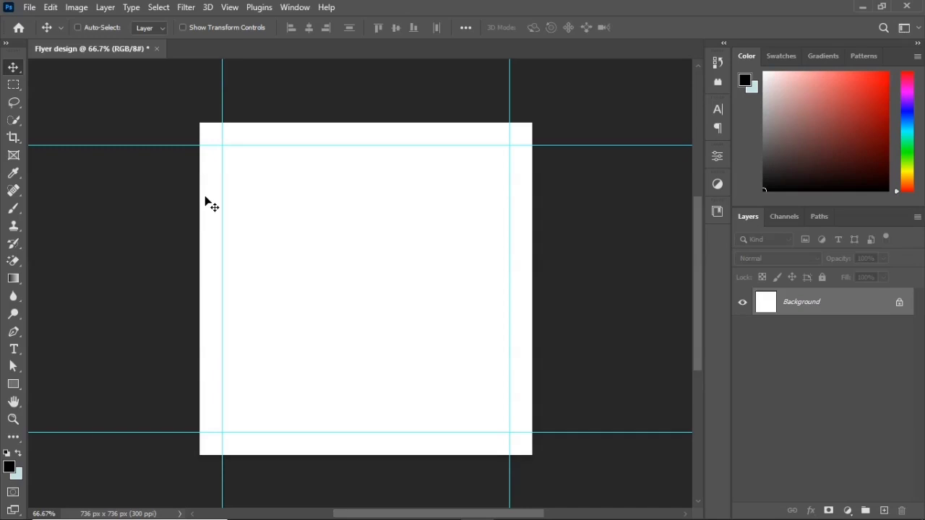
left_click(896, 303)
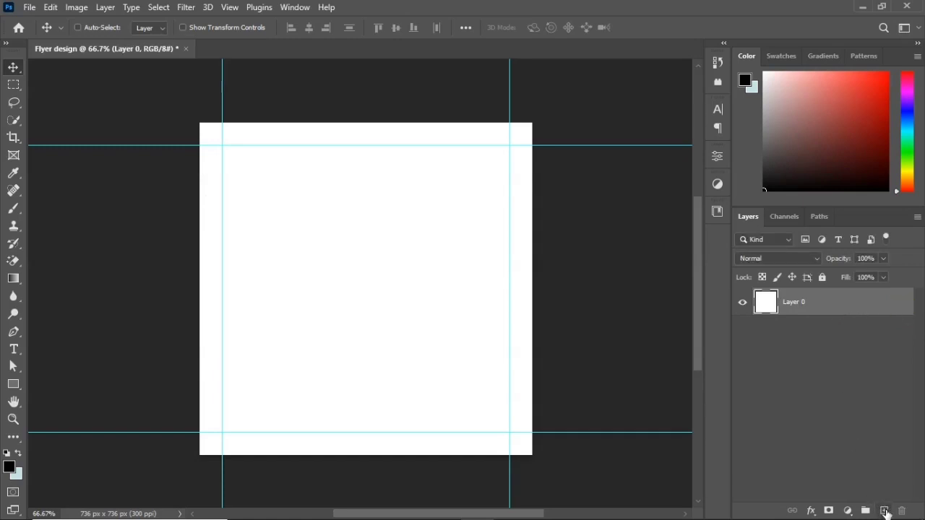
left_click(884, 511)
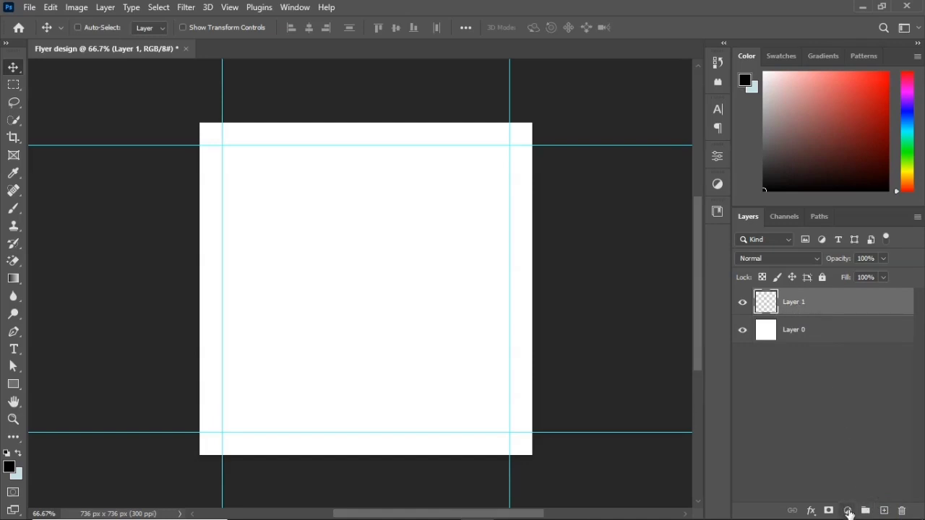
Add a pale green #f4ffe8 Solid Color fill layer and delete the white Layer 0
left_click(849, 511)
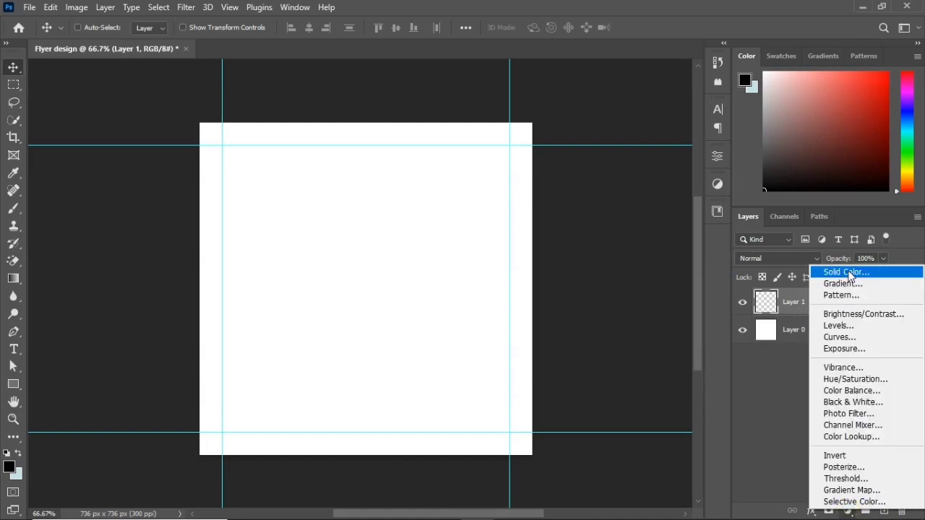
left_click(835, 275)
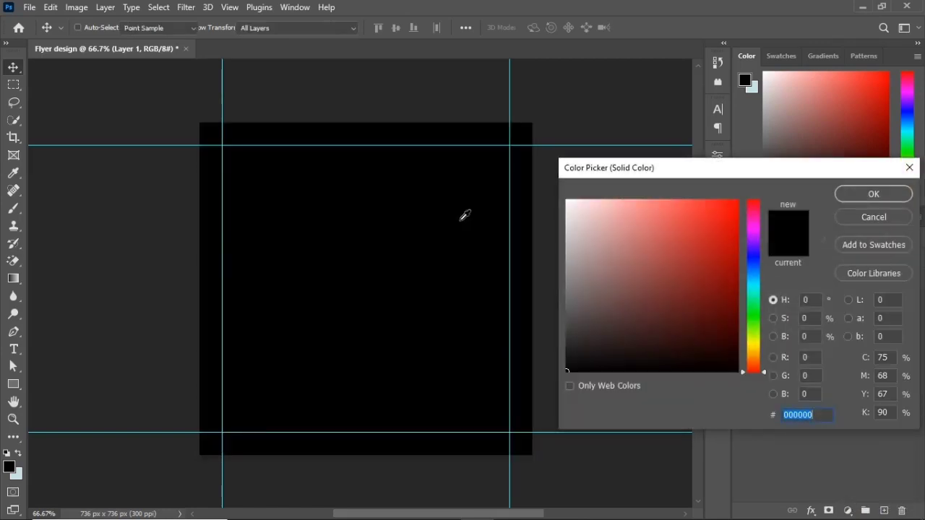
left_click_drag(756, 371, 756, 330)
left_click(585, 189)
left_click_drag(585, 189, 580, 189)
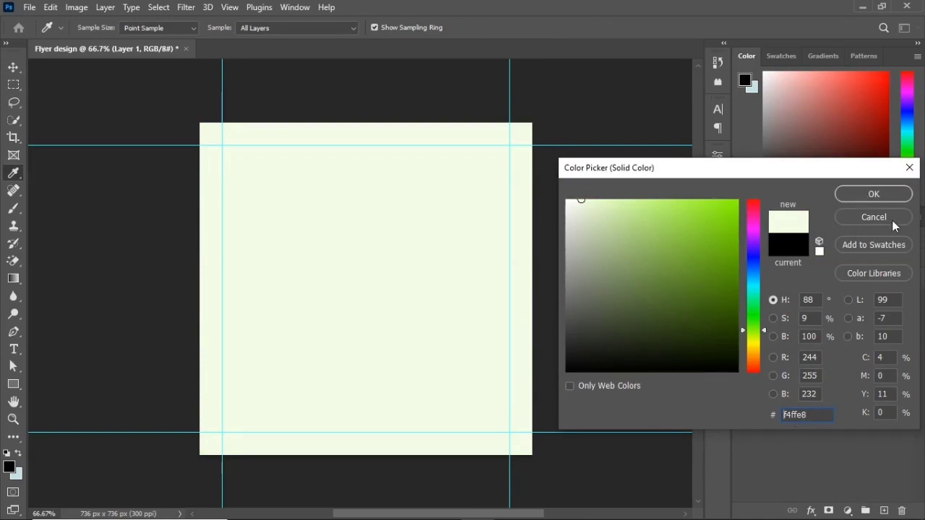
left_click(870, 194)
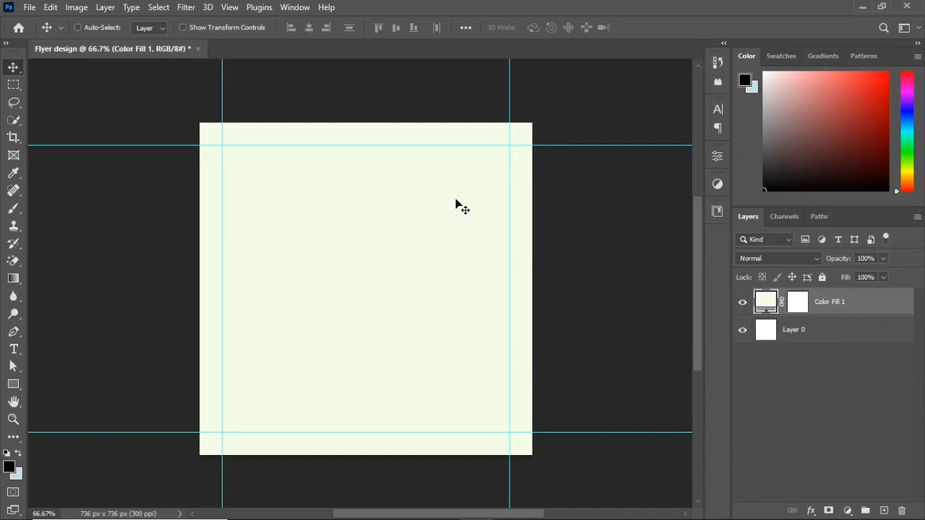
left_click(790, 336)
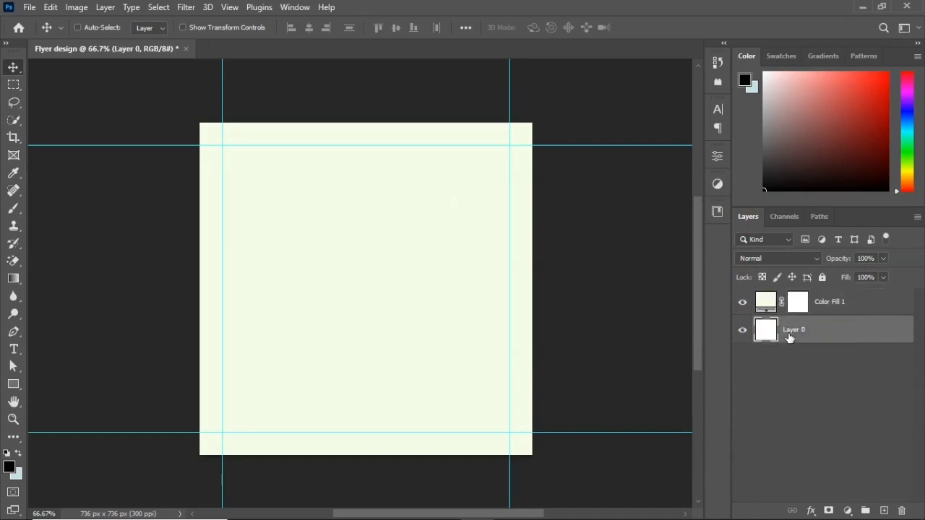
key("Delete")
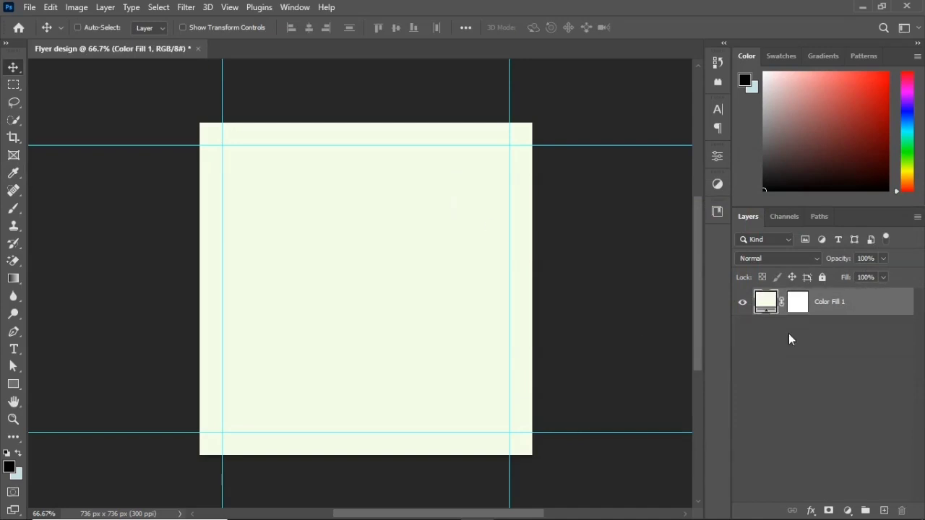
Embed the house image from the Real Estate folder and position it low on the canvas
left_click(29, 7)
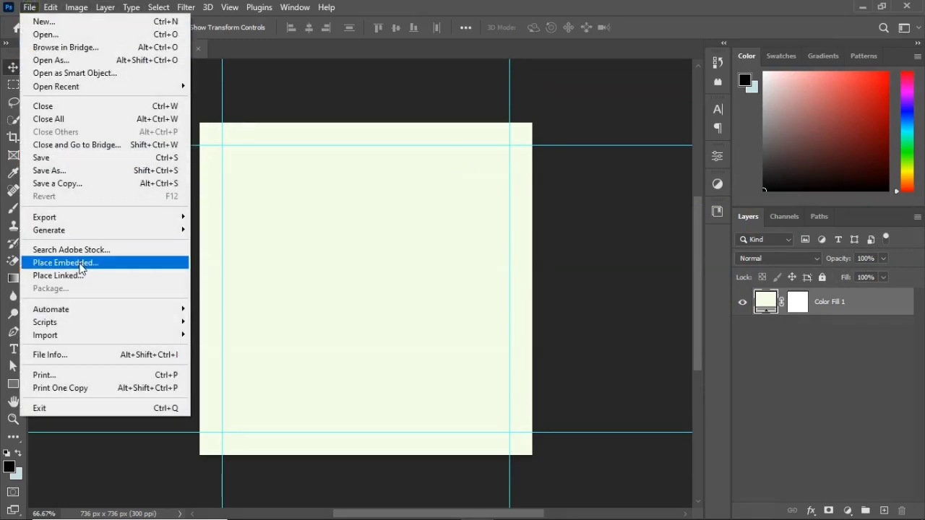
left_click(79, 263)
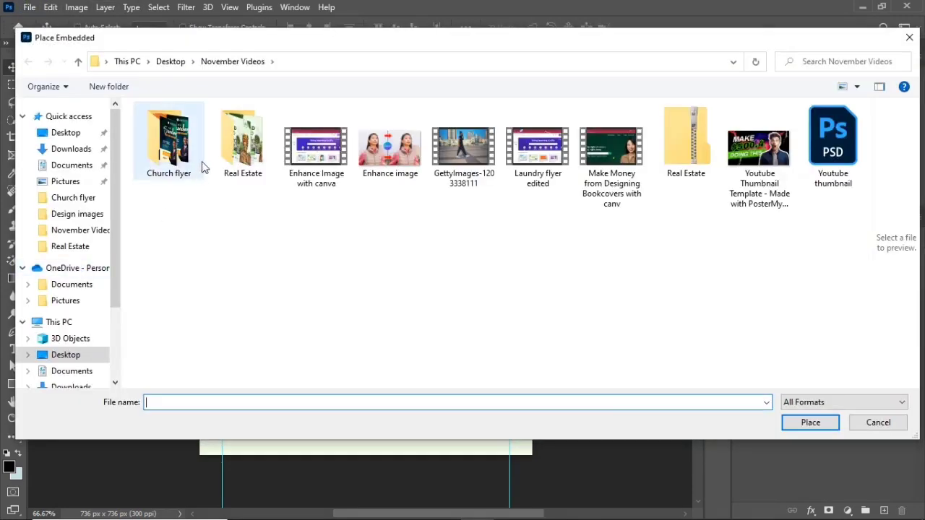
double_click(243, 145)
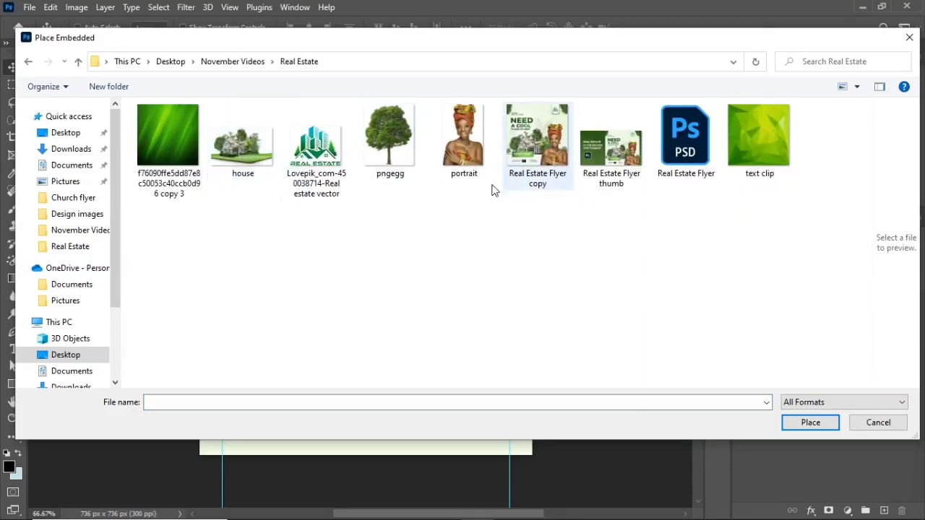
double_click(244, 151)
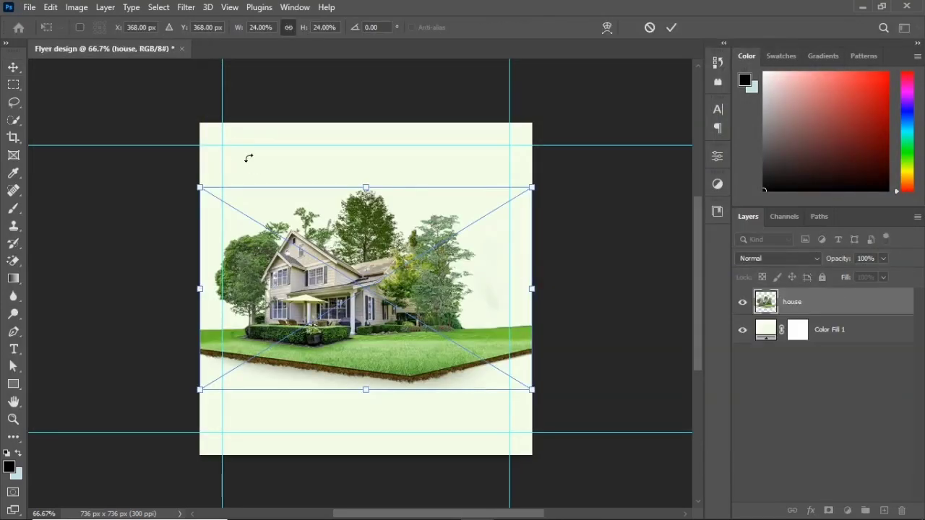
left_click_drag(322, 225, 327, 289)
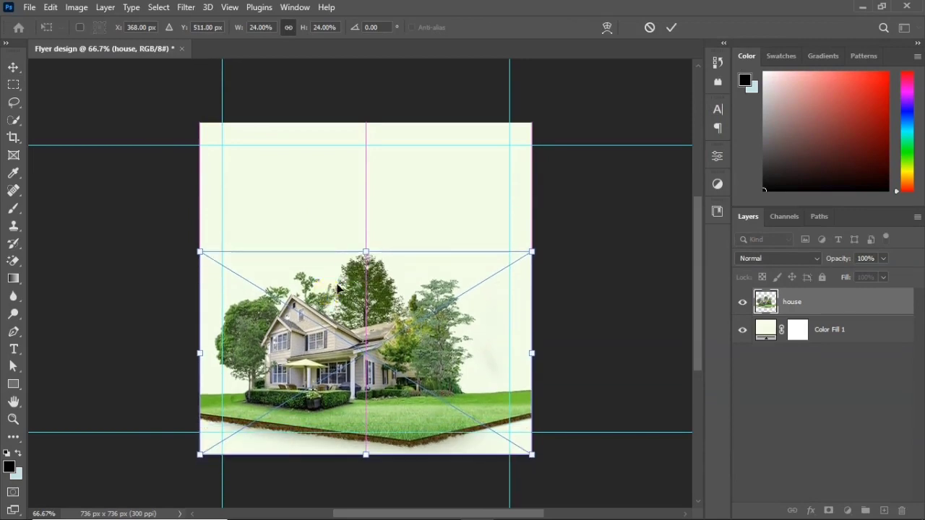
left_click(671, 28)
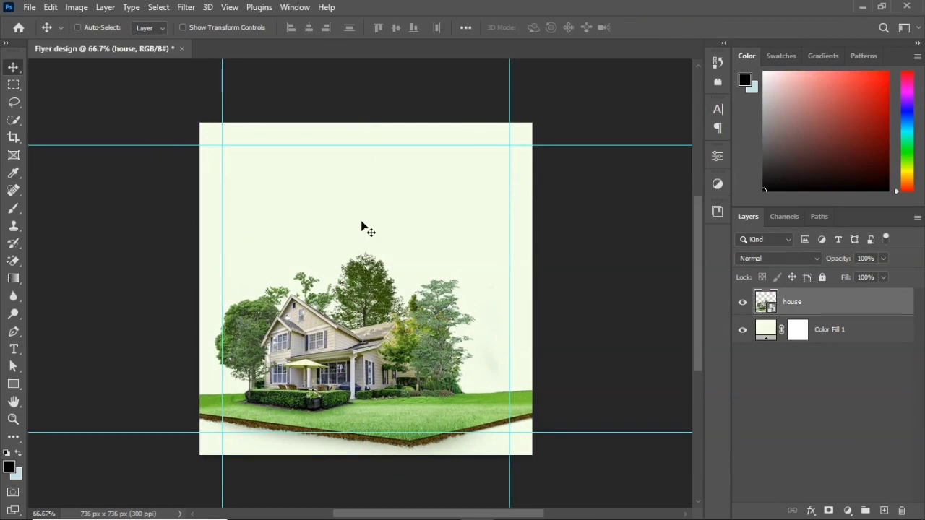
left_click(16, 386)
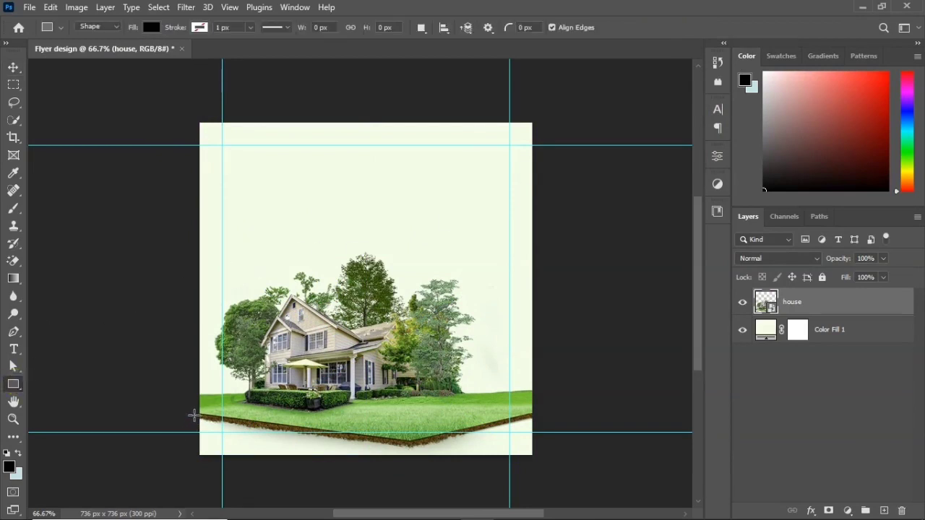
Draw a wide rectangle across the canvas bottom and give it a white fill
left_click_drag(189, 414, 552, 466)
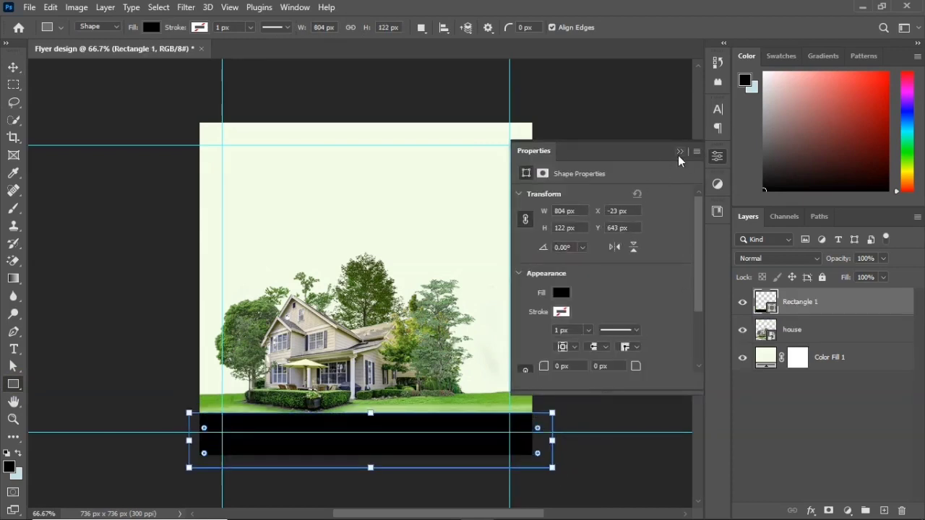
left_click(679, 151)
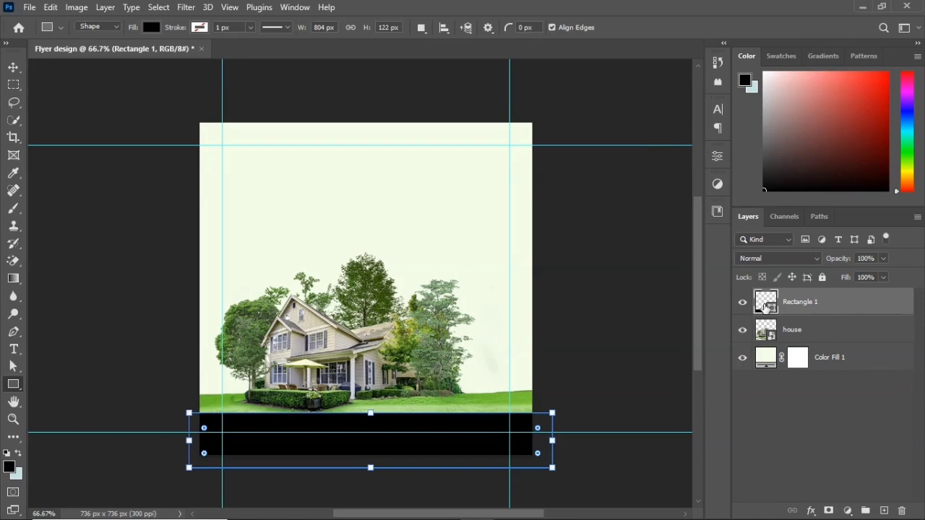
double_click(764, 301)
left_click_drag(612, 270, 563, 191)
left_click(850, 203)
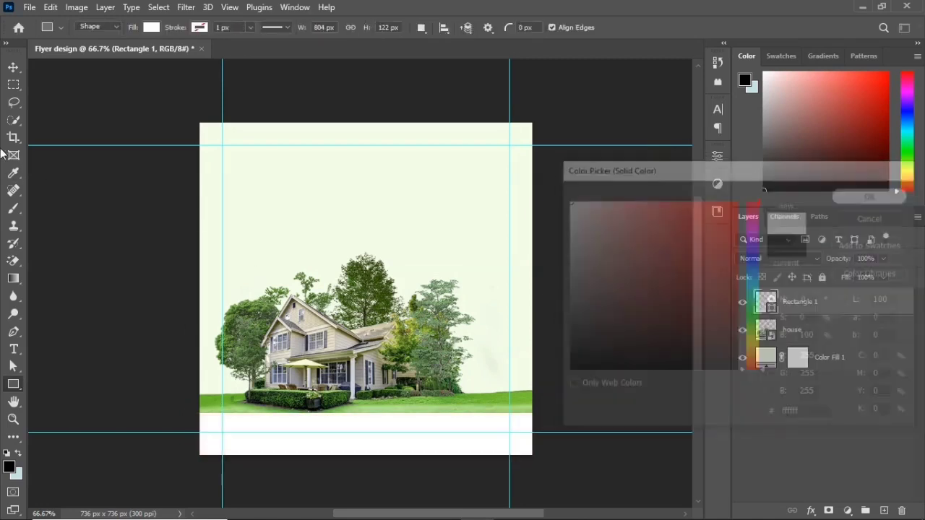
Nudge the house and Rectangle 1 layers up together by 14 px
left_click(13, 66)
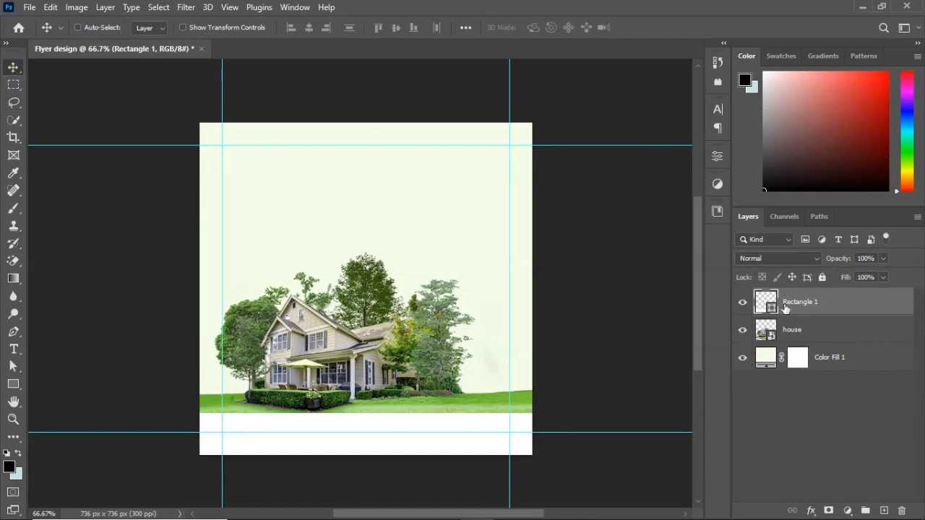
left_click(789, 329, "shift")
left_click_drag(486, 352, 486, 348)
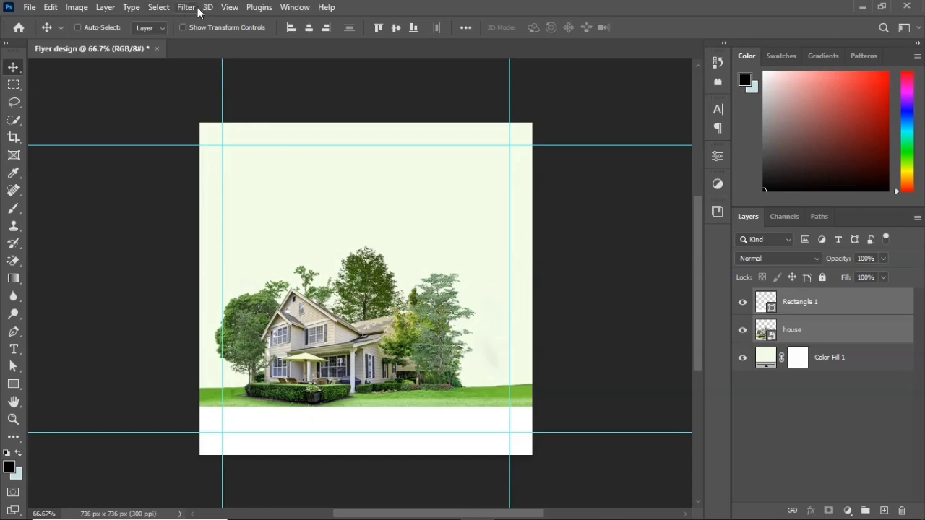
Clear the guides with View > Guides > Clear Guides, then select the house layer
left_click(229, 7)
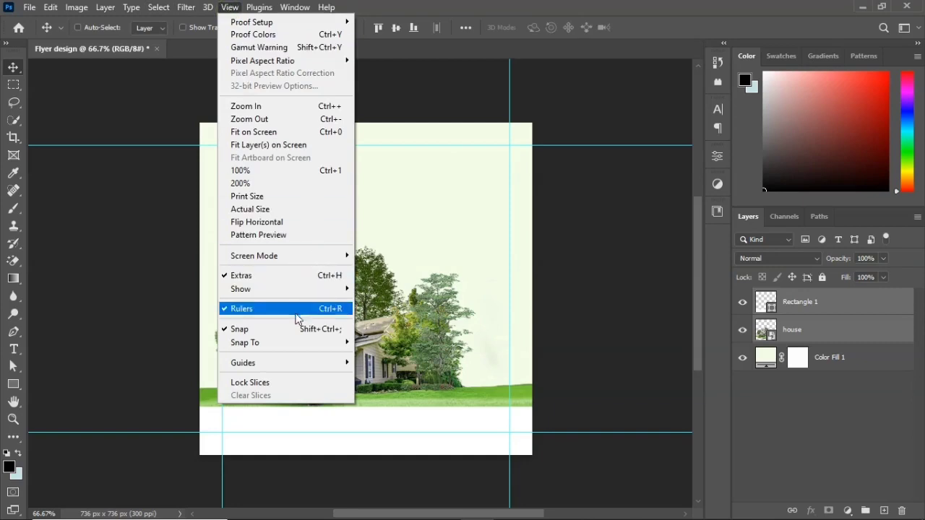
mouse_move(322, 349)
mouse_move(327, 371)
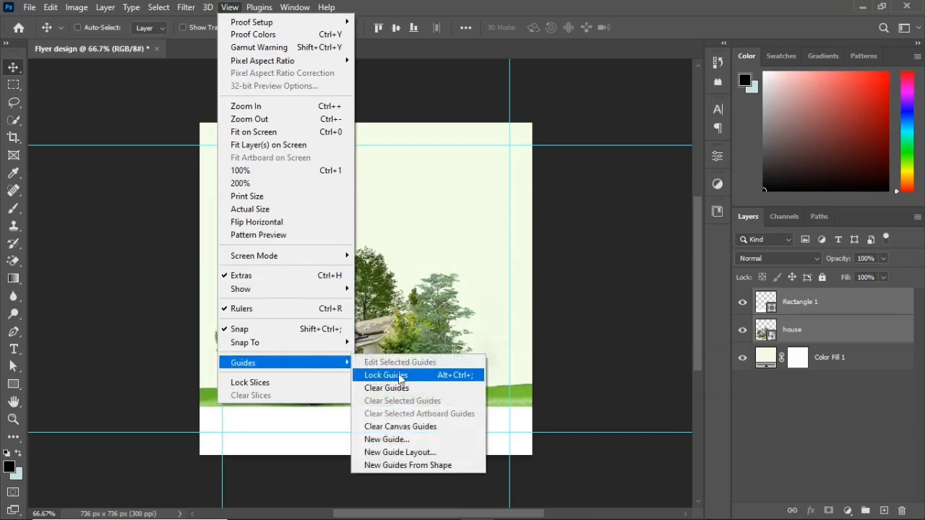
left_click(403, 388)
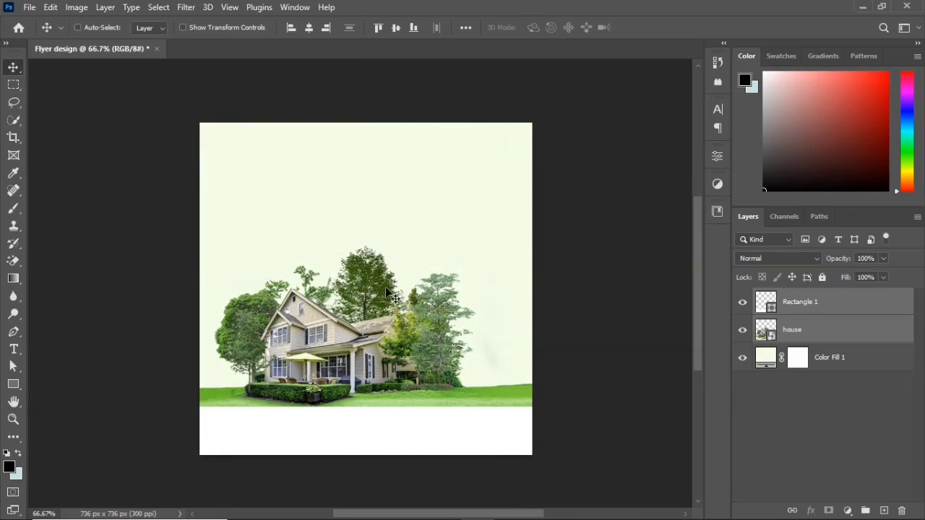
left_click(826, 308)
left_click(824, 331)
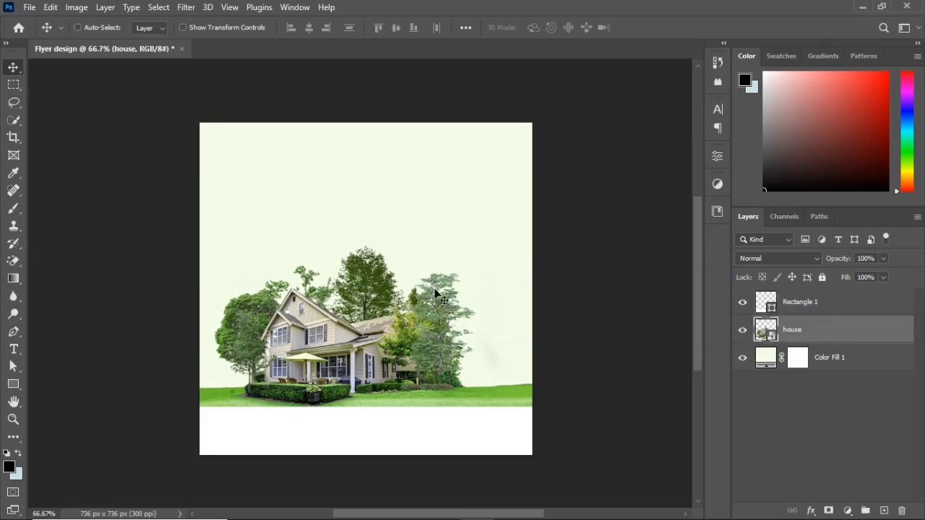
Embed the pngegg tree image, scaled to 2.69%, at the canvas's lower right
left_click(29, 7)
left_click(106, 261)
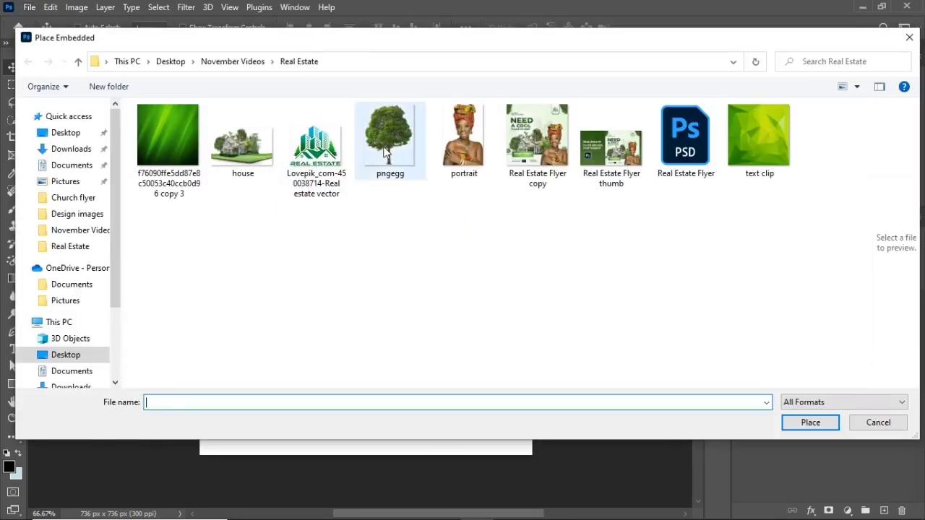
left_click(393, 154)
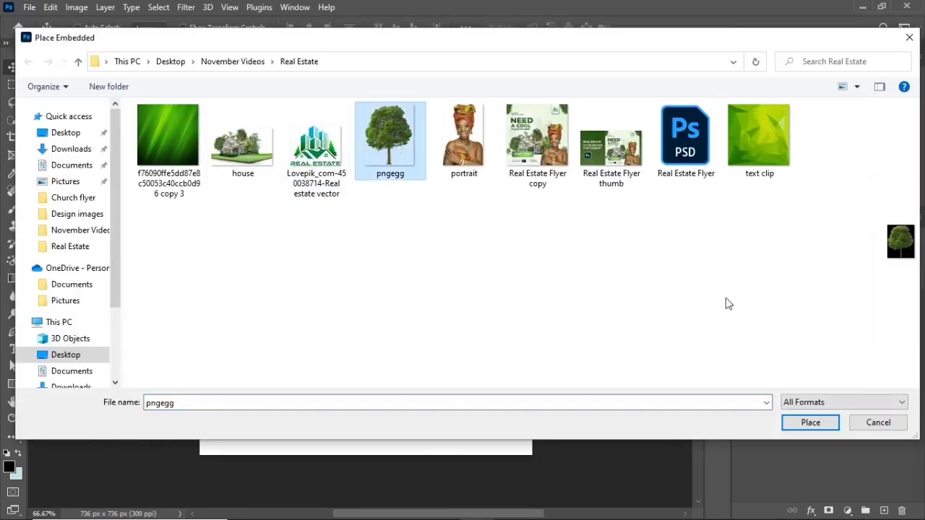
left_click(819, 425)
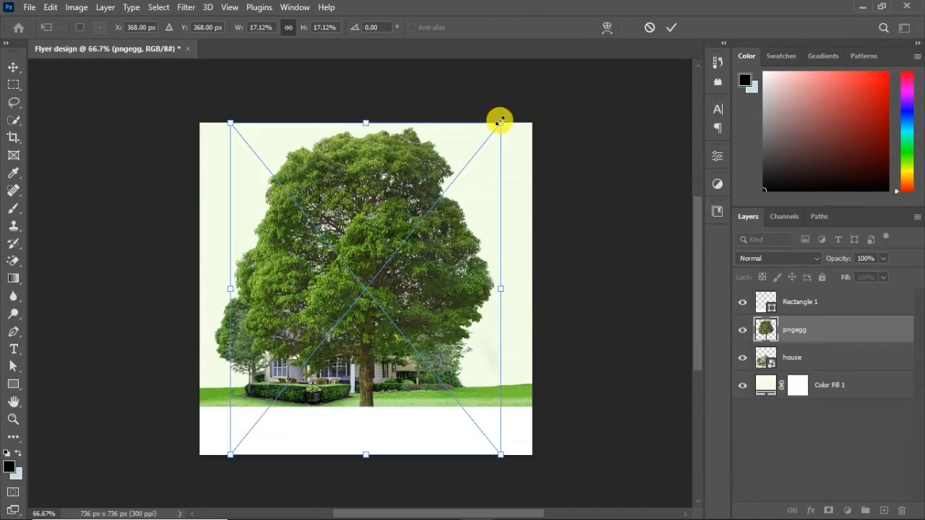
left_click_drag(498, 120, 518, 348)
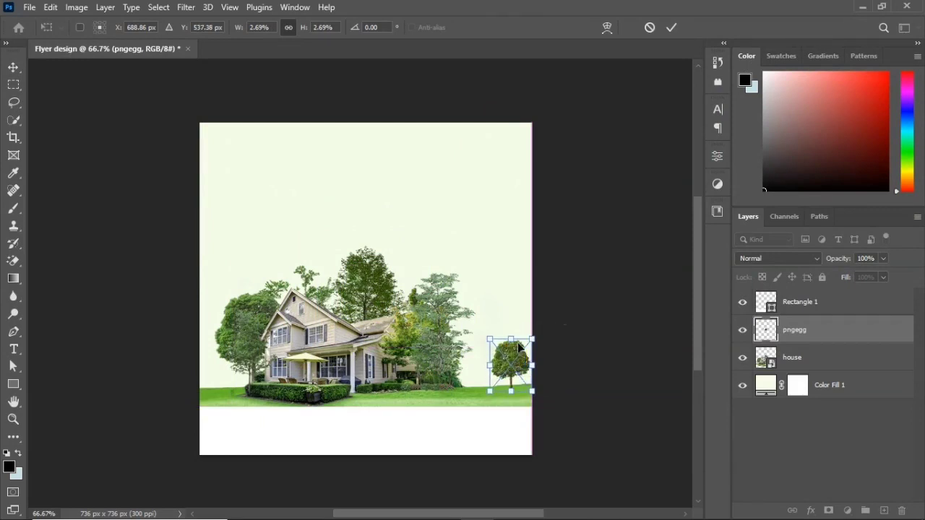
left_click(671, 28)
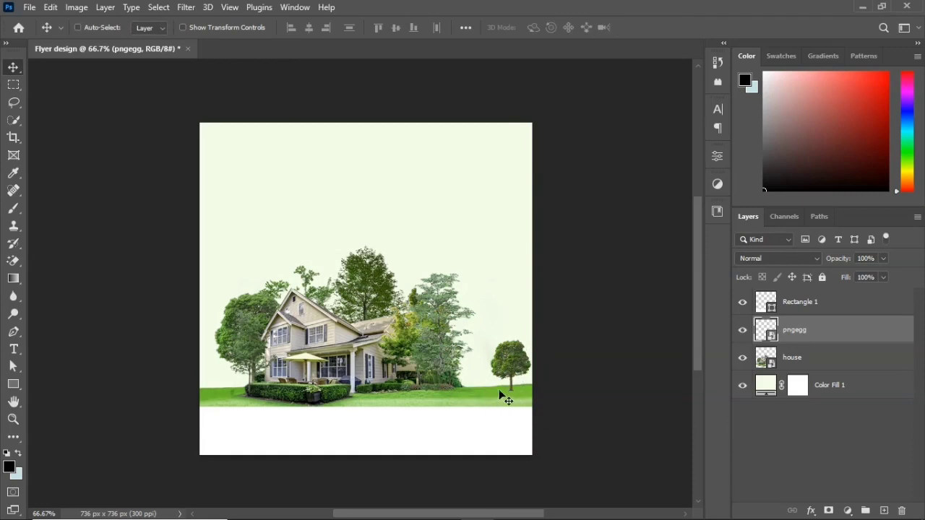
Move the pngegg layer below the house layer and duplicate it
left_click(812, 335)
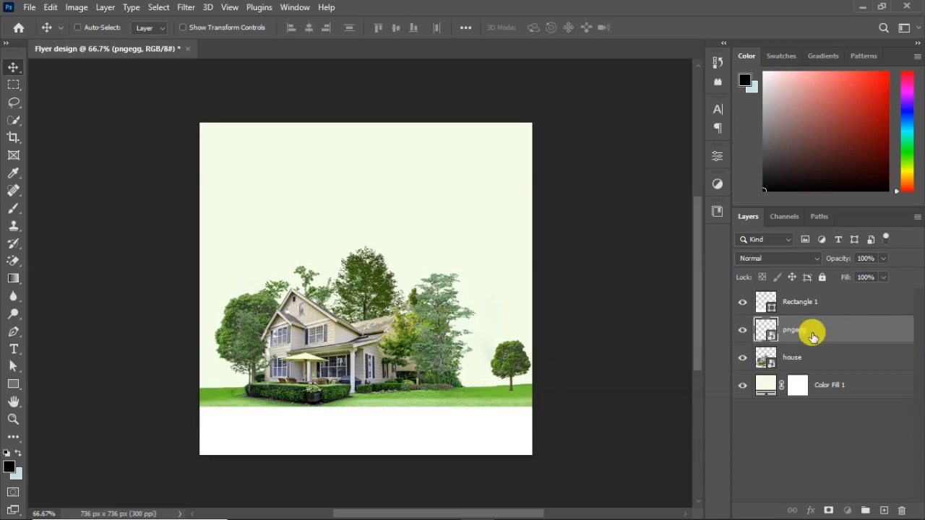
left_click_drag(812, 335, 811, 362)
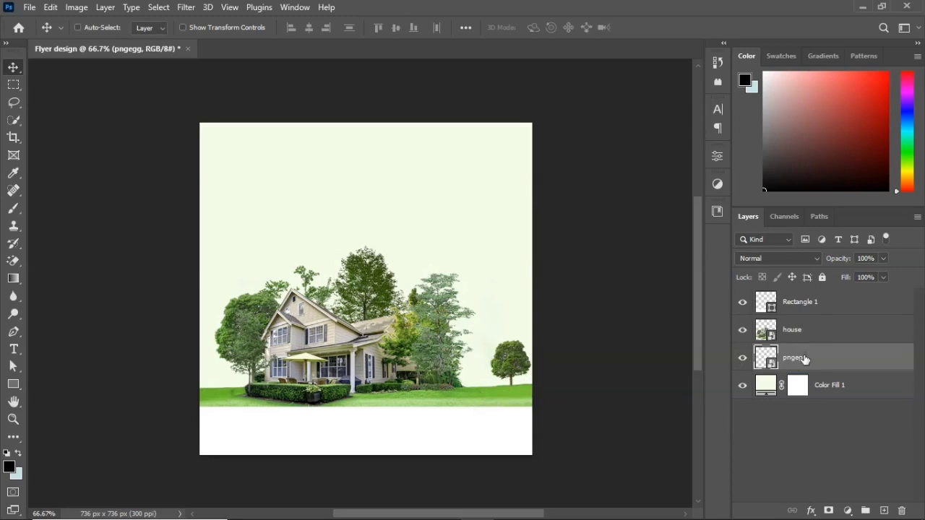
key("ctrl+j")
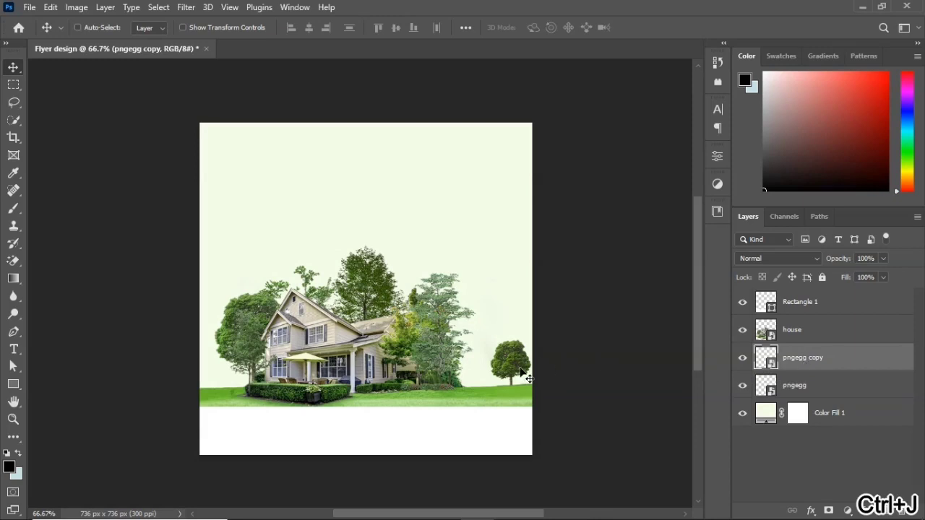
Move the tree copy to the left edge, scale it smaller, and nudge it into place
left_click_drag(515, 369, 223, 378)
key("ctrl+t")
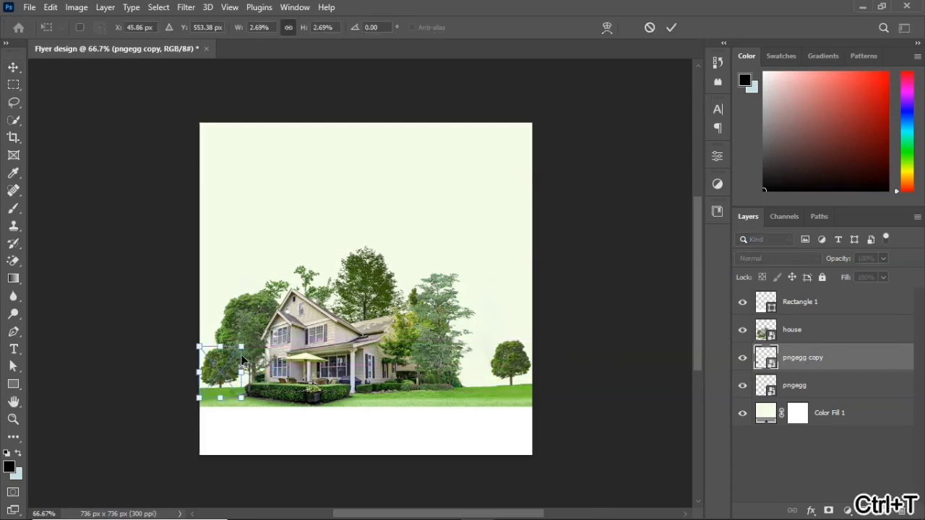
left_click_drag(242, 347, 232, 356)
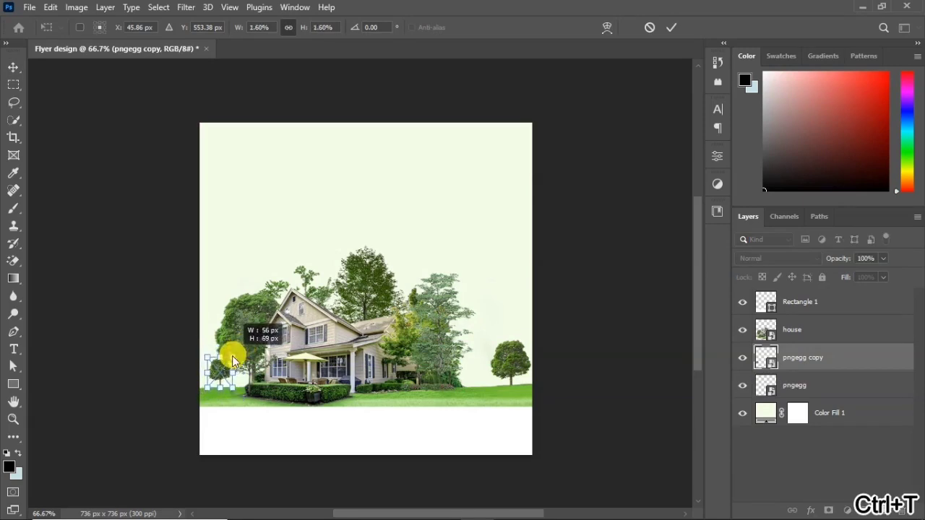
left_click(672, 27)
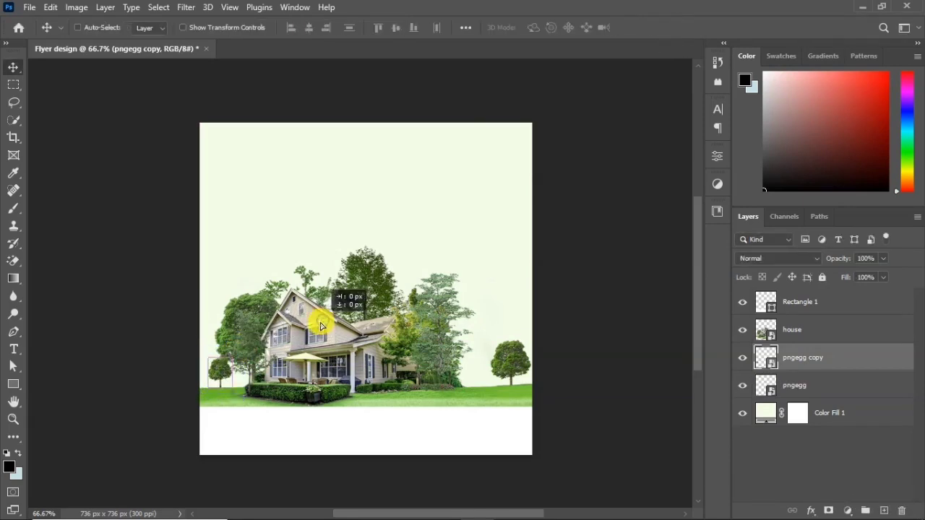
key("Right")
key("Right")
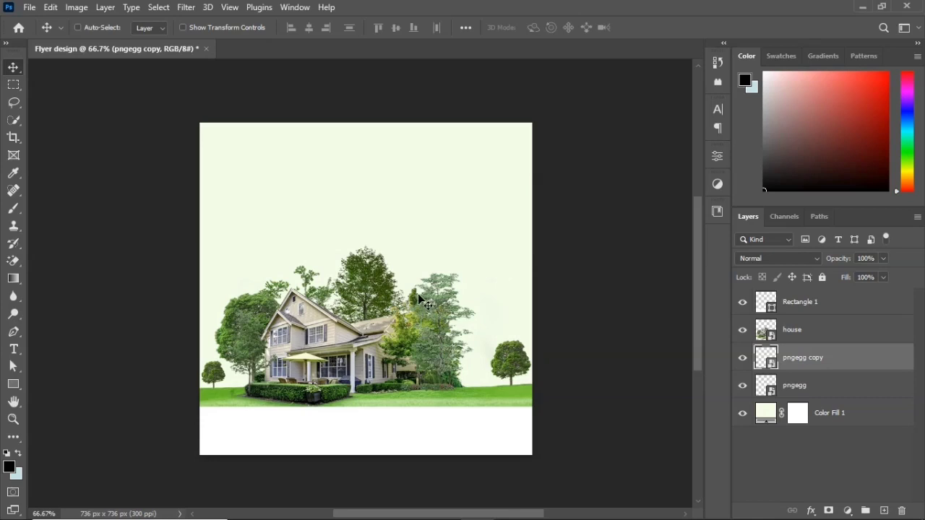
left_click(788, 328)
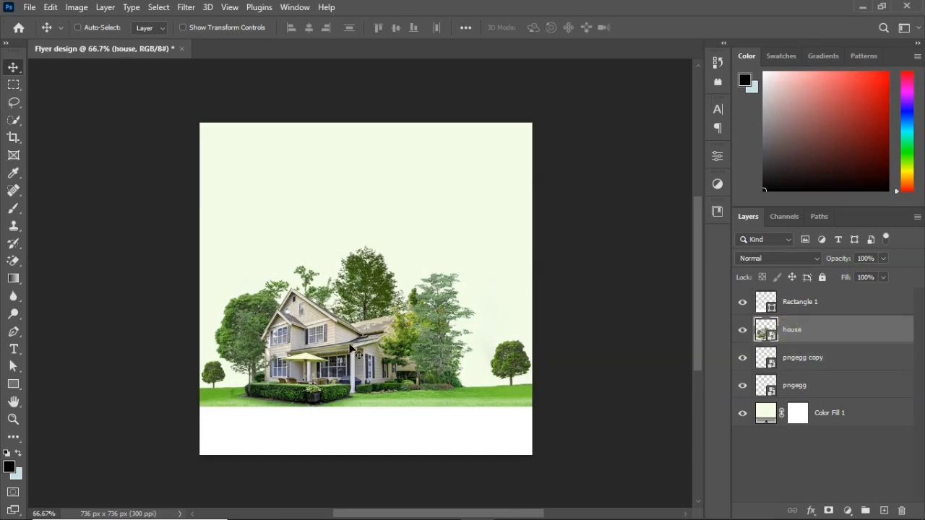
Duplicate the house layer, shift the copy up and left, and place it beneath the original house
key("ctrl+j")
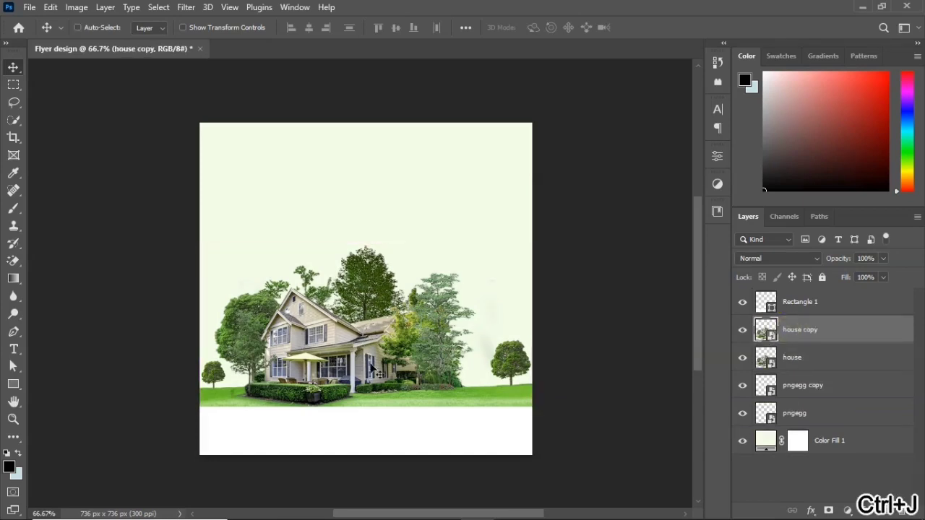
left_click_drag(372, 306, 377, 299)
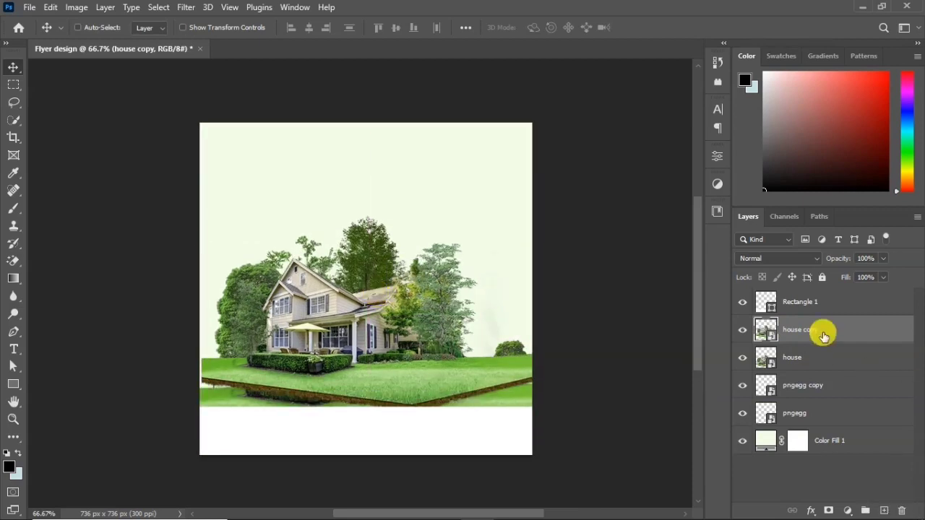
left_click_drag(823, 339, 823, 364)
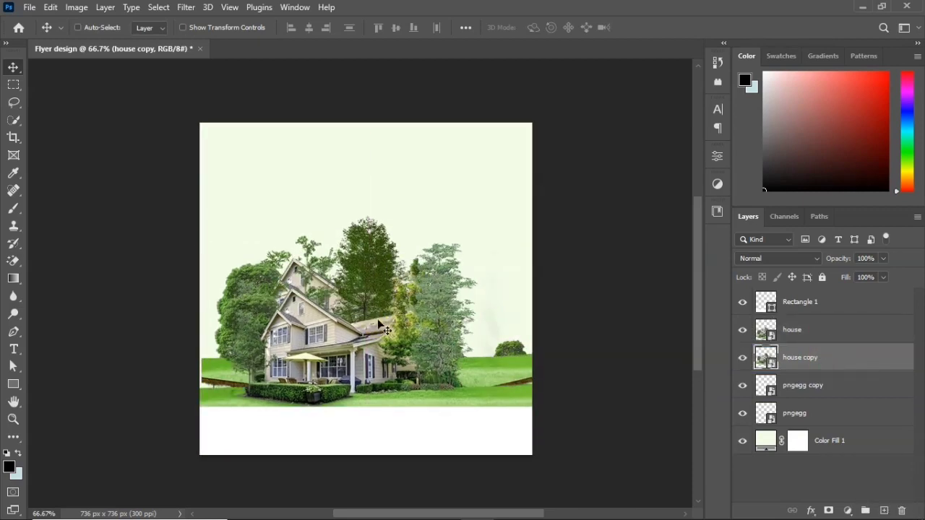
left_click_drag(311, 371, 373, 220)
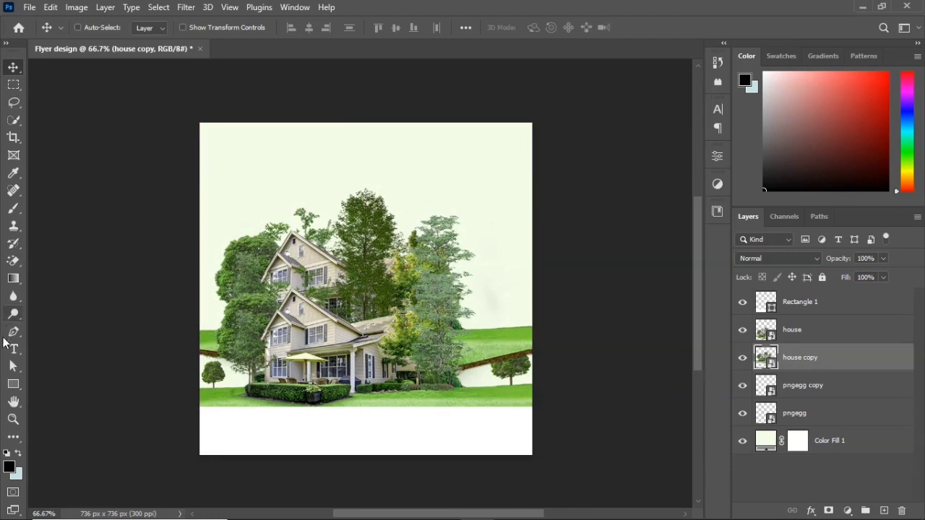
left_click(10, 209)
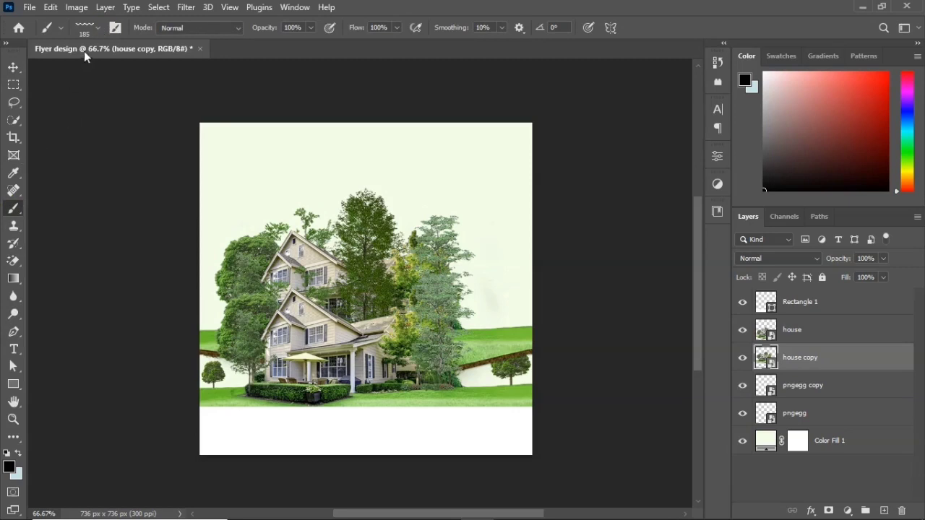
Set up a Soft Round brush from General Brushes with painting opacity lowered to about 81%
left_click(86, 28)
scroll(80, 174, "up", 5)
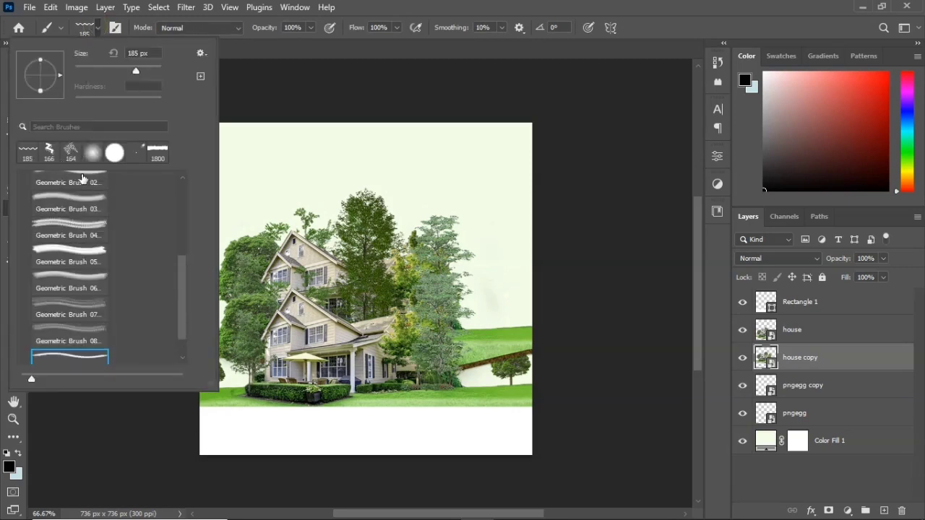
scroll(54, 172, "up", 3)
left_click(93, 153)
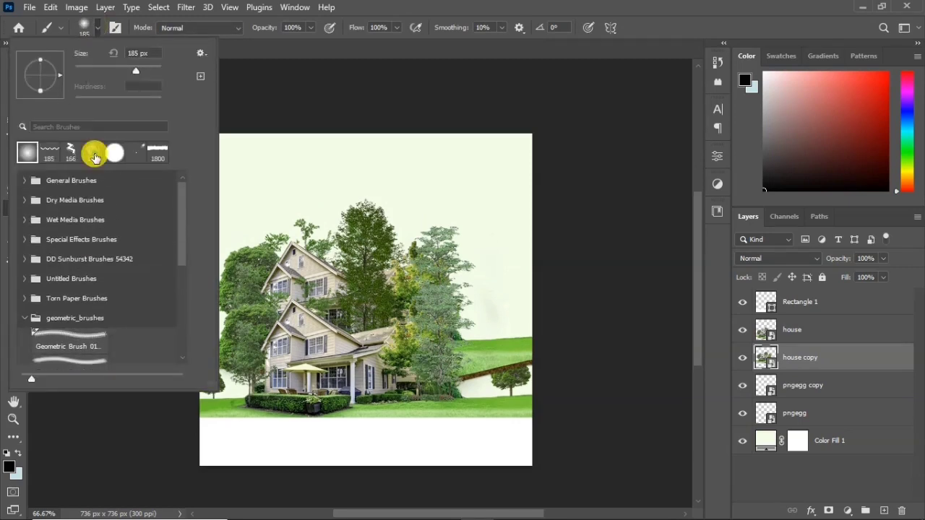
left_click(24, 180)
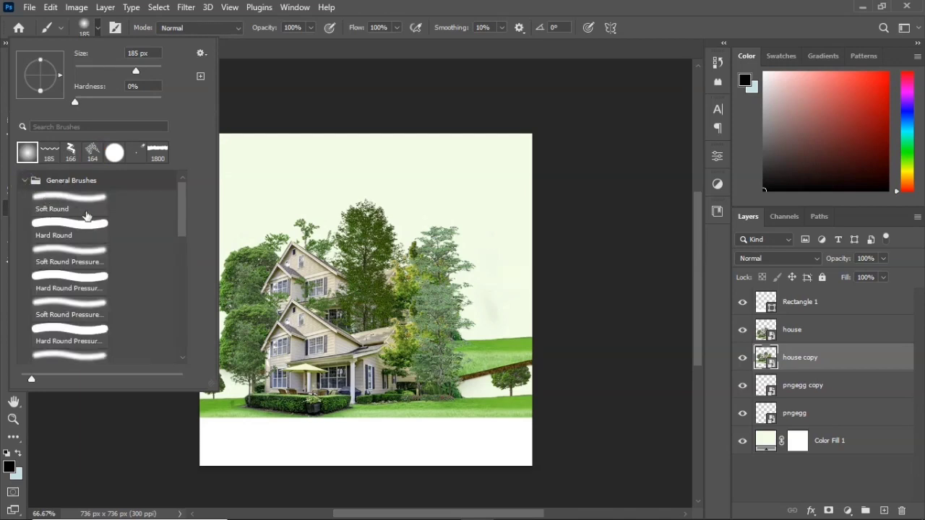
left_click(65, 200)
left_click(97, 30)
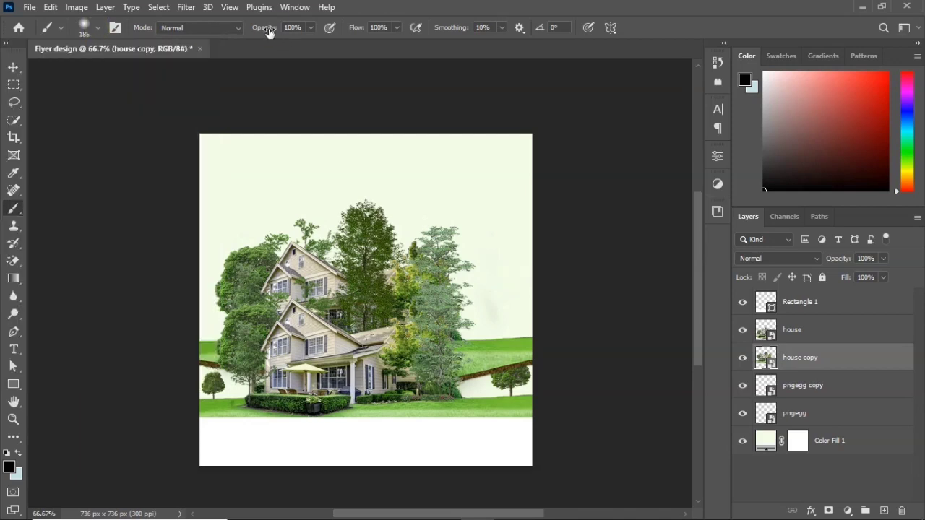
left_click_drag(268, 33, 256, 33)
Mask house copy, paint black over its lower part, and fade the layer to 16% opacity
left_click(828, 510)
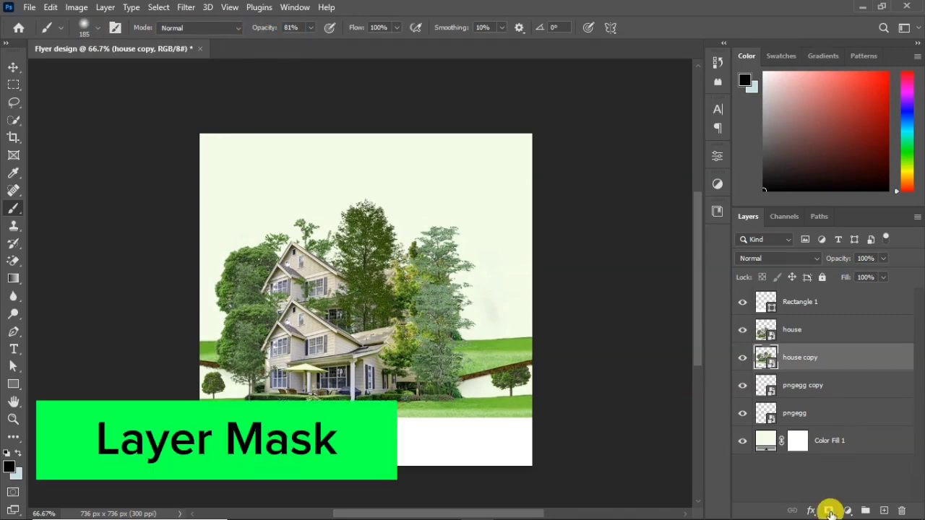
left_click(9, 466)
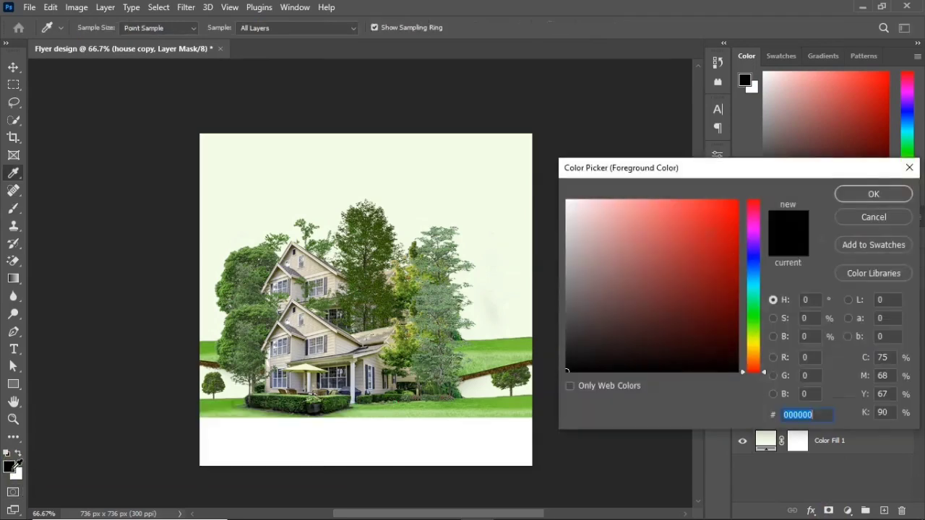
left_click(854, 191)
mouse_move(268, 398)
left_mouse_down()
mouse_move(247, 380)
mouse_move(290, 380)
mouse_move(264, 370)
mouse_move(556, 377)
mouse_move(419, 385)
mouse_move(584, 360)
mouse_move(327, 370)
mouse_move(291, 368)
mouse_move(503, 371)
mouse_move(224, 361)
mouse_move(194, 346)
mouse_move(383, 333)
mouse_move(294, 338)
mouse_move(354, 326)
mouse_move(450, 354)
mouse_move(260, 329)
mouse_move(307, 305)
mouse_move(297, 283)
mouse_move(286, 290)
mouse_move(298, 251)
mouse_move(282, 270)
mouse_move(304, 272)
mouse_move(327, 296)
mouse_move(301, 254)
mouse_move(286, 298)
mouse_move(297, 254)
mouse_move(349, 307)
mouse_move(341, 335)
mouse_move(595, 353)
mouse_move(521, 354)
mouse_move(401, 328)
mouse_move(241, 366)
mouse_move(199, 351)
mouse_move(244, 375)
mouse_move(200, 365)
mouse_move(434, 366)
left_mouse_up()
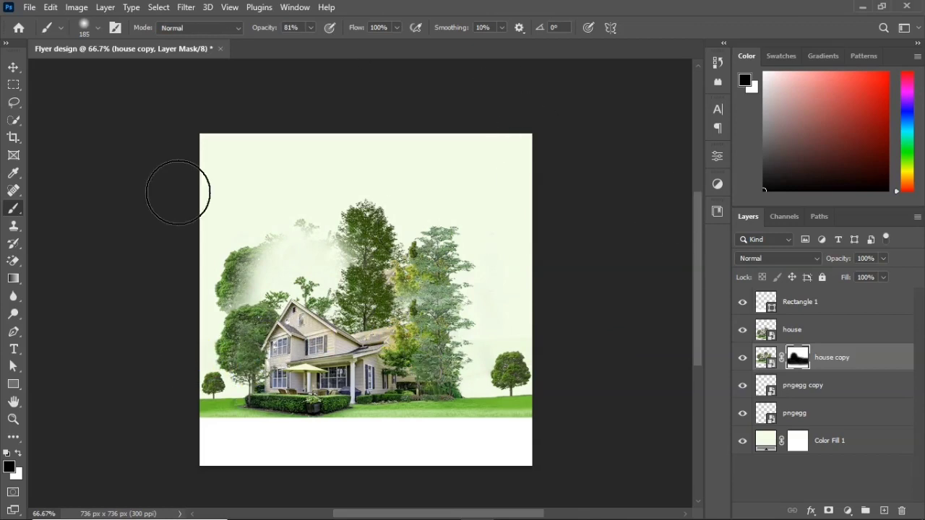
left_click(13, 68)
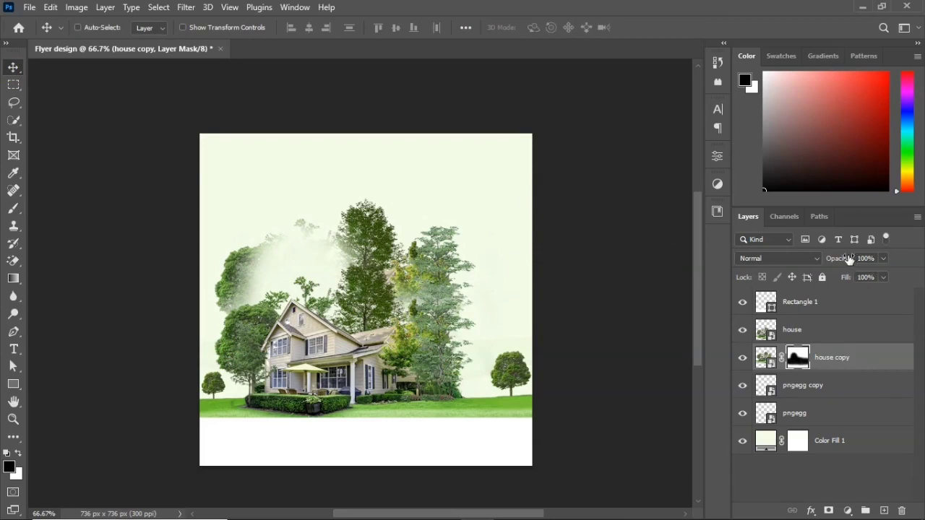
left_click_drag(849, 259, 823, 265)
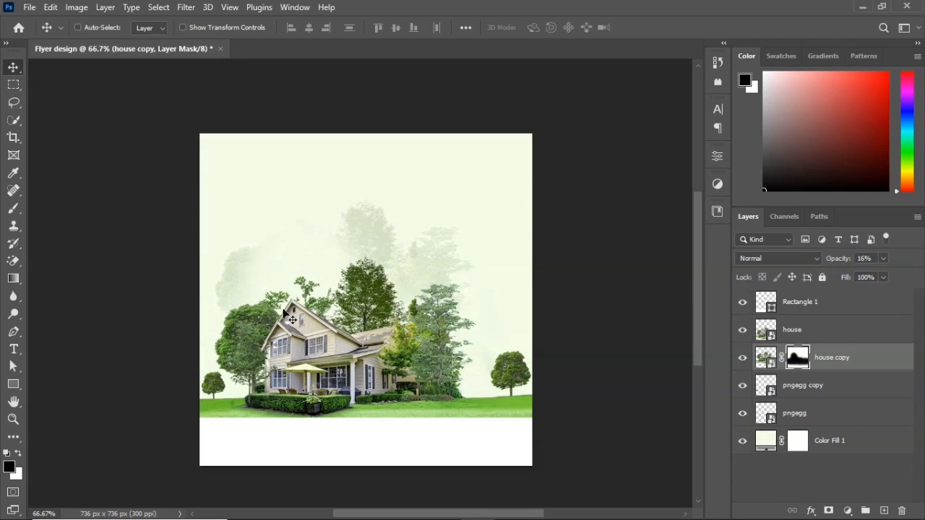
Group all layers from Rectangle 1 to Color Fill 1 and rename the group 'background'
left_click(803, 302)
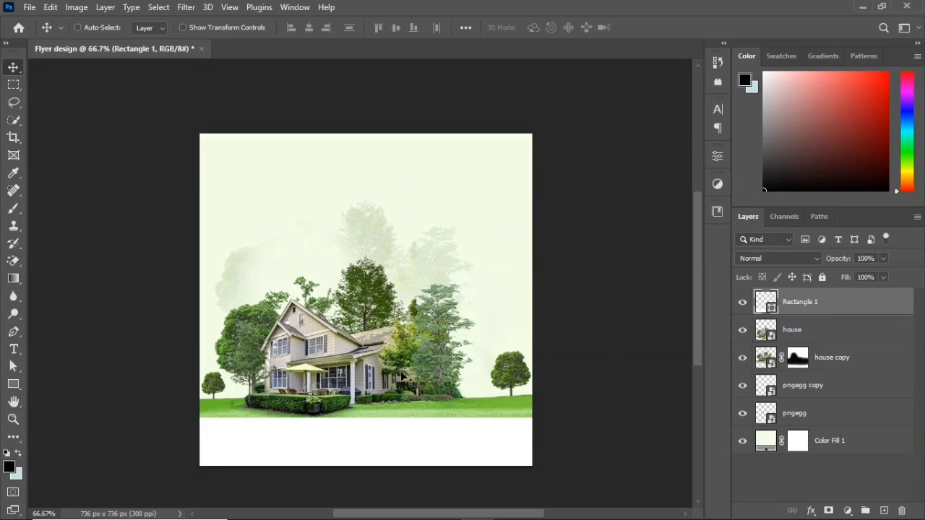
left_click(824, 443, "shift")
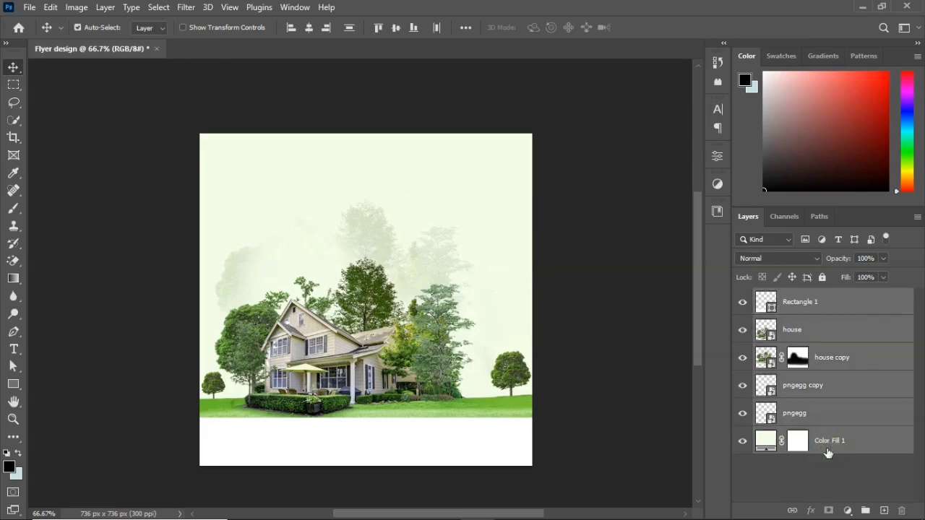
key("ctrl+g")
double_click(793, 299)
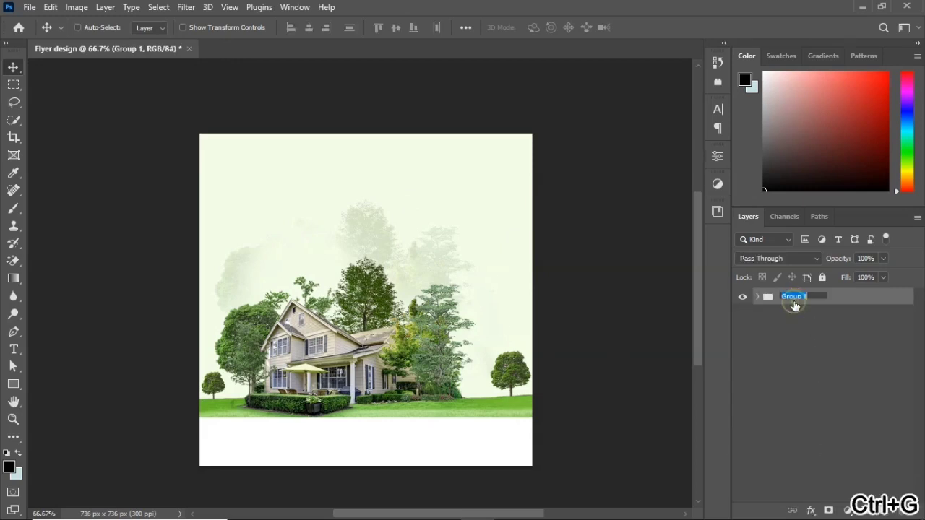
type("background")
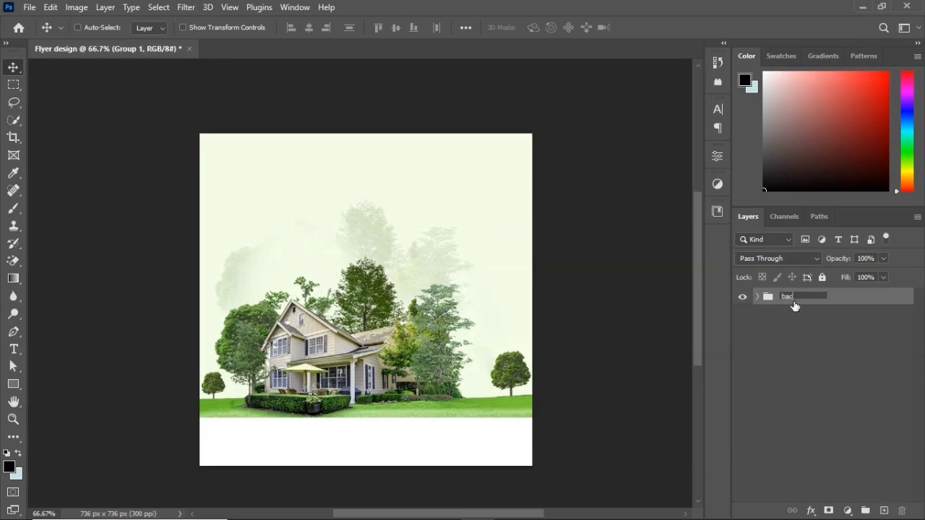
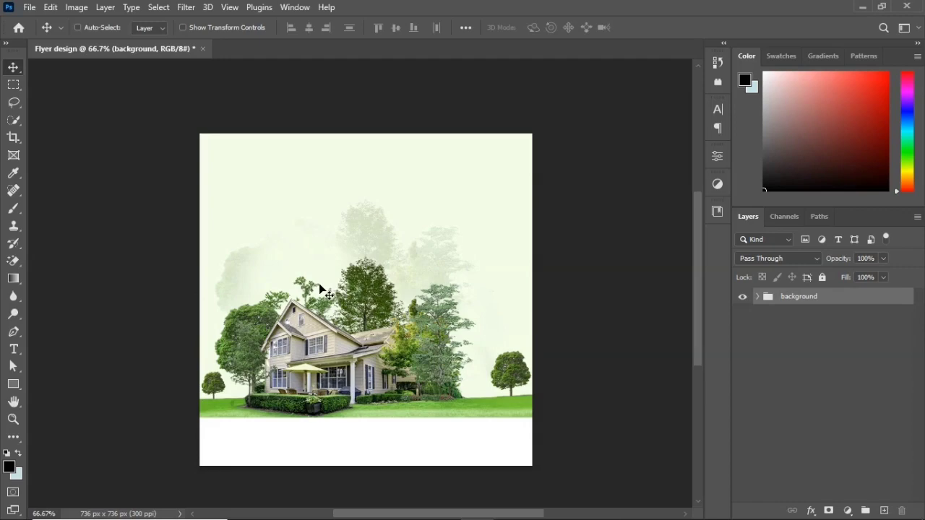
Open the File menu to start placing the next image into the flyer
left_click(29, 8)
Embed the portrait of the woman in a headwrap, scaled to fill the flyer's lower right
left_click(99, 261)
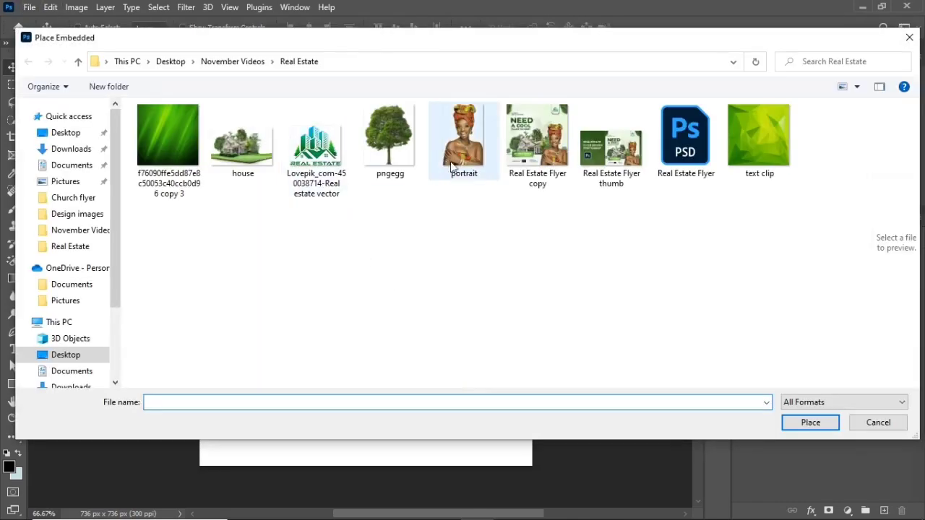
double_click(462, 157)
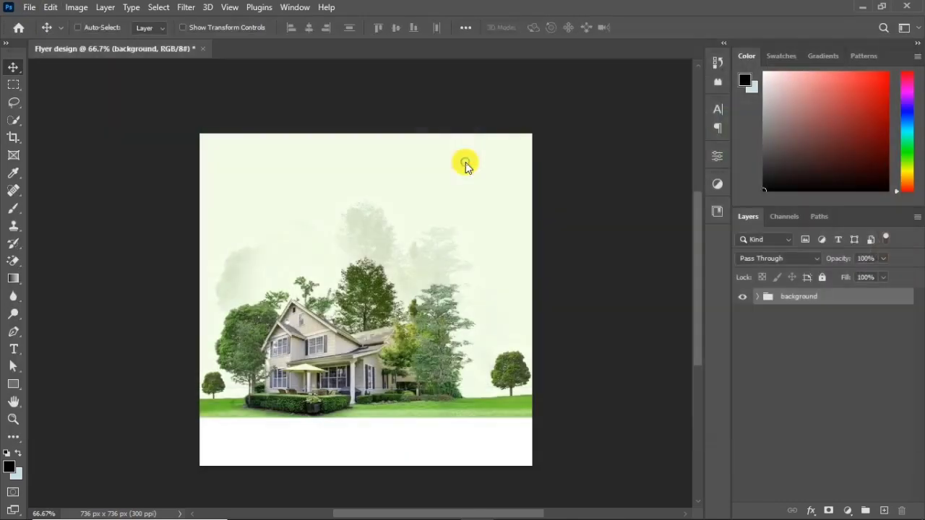
left_click_drag(473, 133, 384, 271)
left_click_drag(330, 340, 476, 346)
left_click_drag(402, 275, 369, 223)
left_click_drag(430, 267, 433, 264)
left_click_drag(370, 214, 365, 206)
left_click(668, 27)
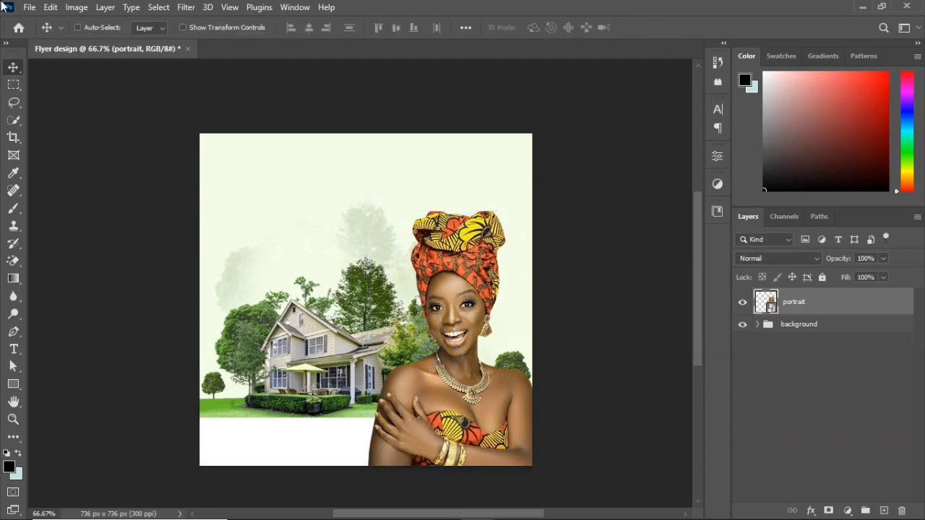
left_click(29, 7)
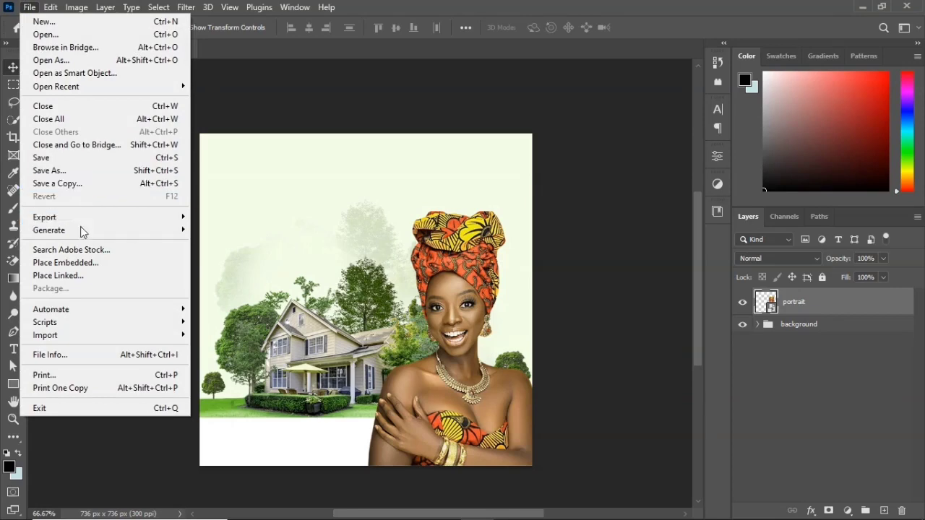
Embed the pngegg tree, shrunk and tilted into the flyer's top-left corner
left_click(83, 262)
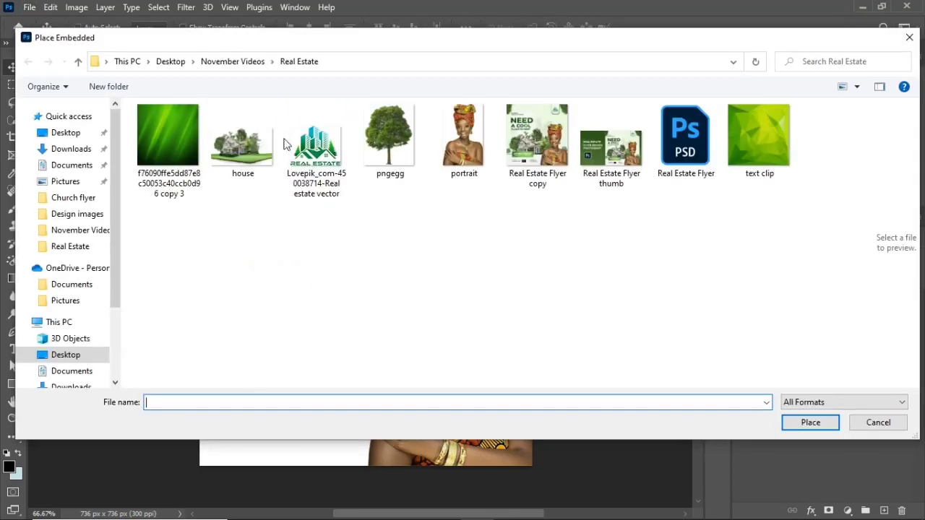
double_click(383, 141)
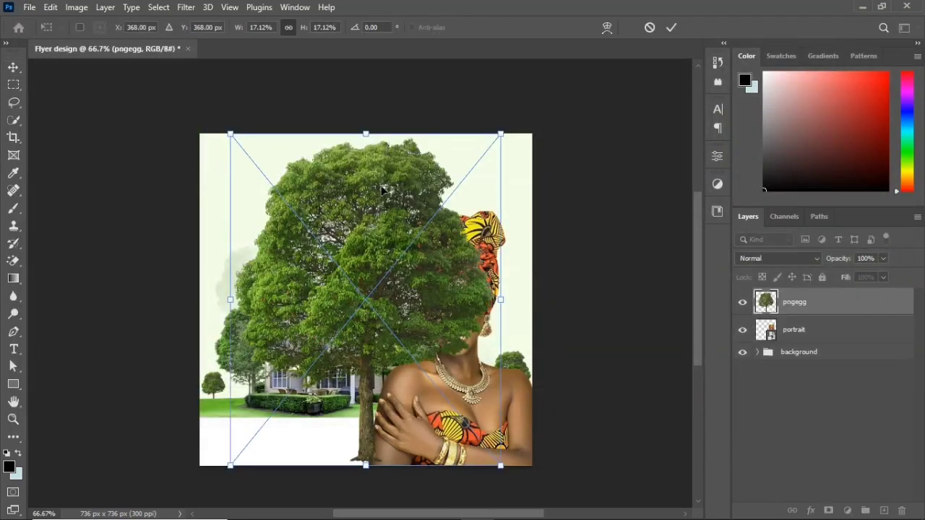
left_click_drag(501, 129, 218, 151)
left_click_drag(244, 112, 288, 138)
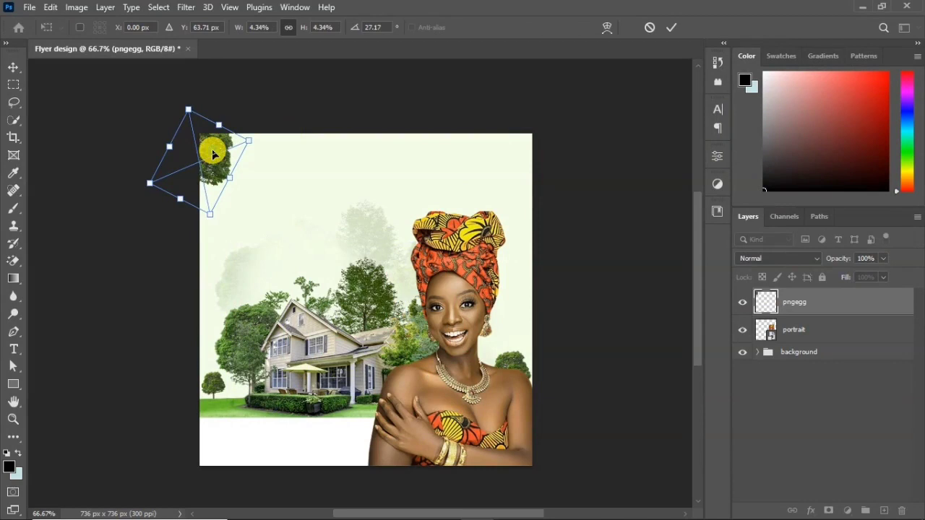
left_click(672, 27)
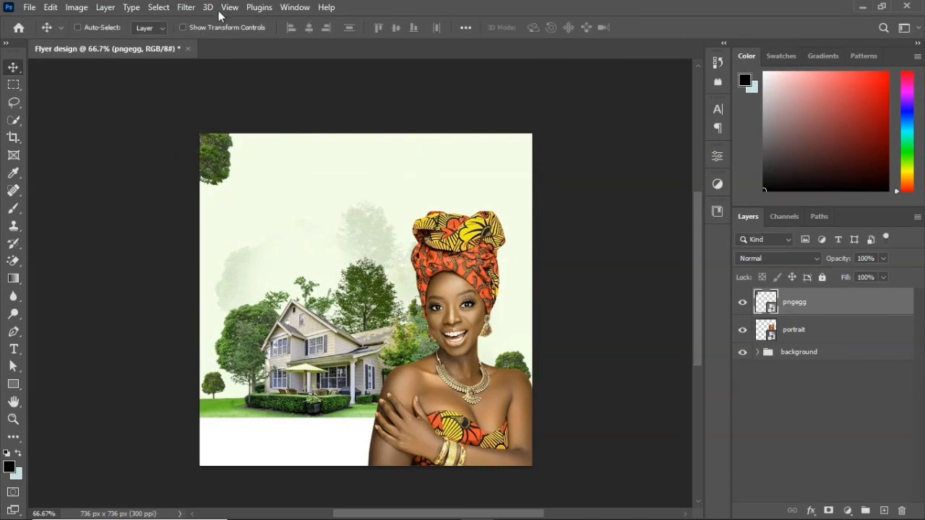
Blur the tree with a 7-pixel Gaussian Blur and duplicate its layer
left_click(185, 7)
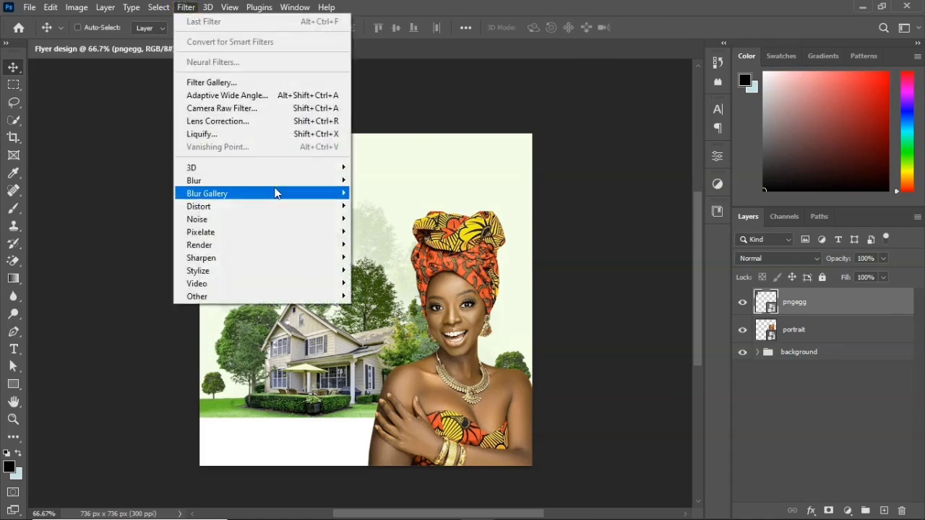
mouse_move(284, 182)
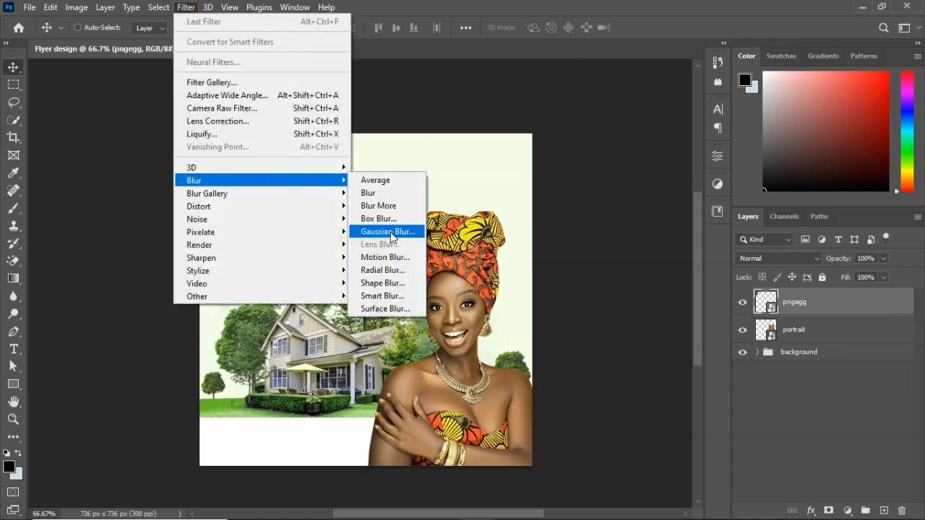
left_click(390, 232)
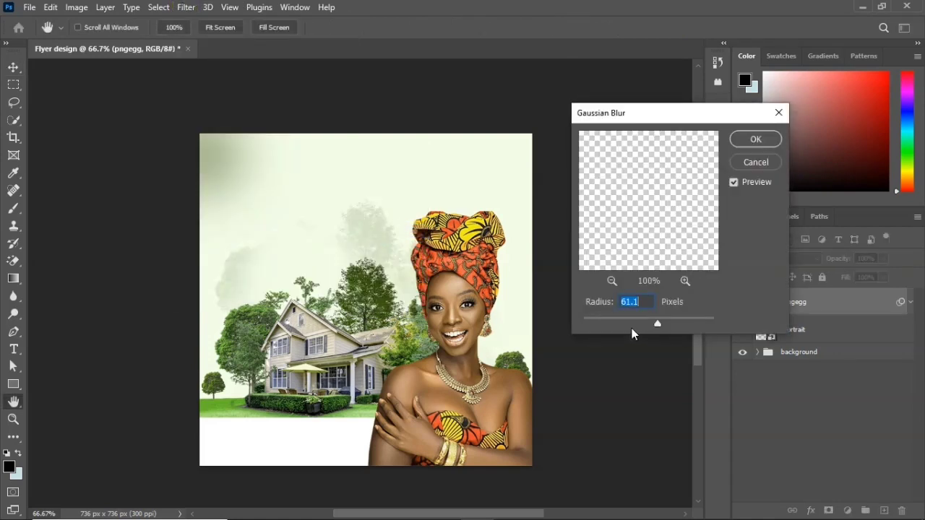
left_click_drag(625, 318, 625, 319)
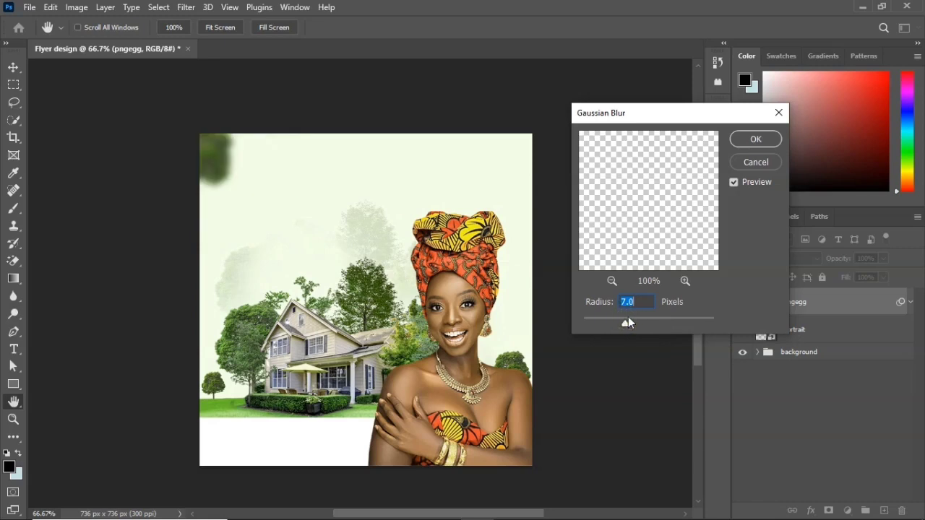
left_click(753, 139)
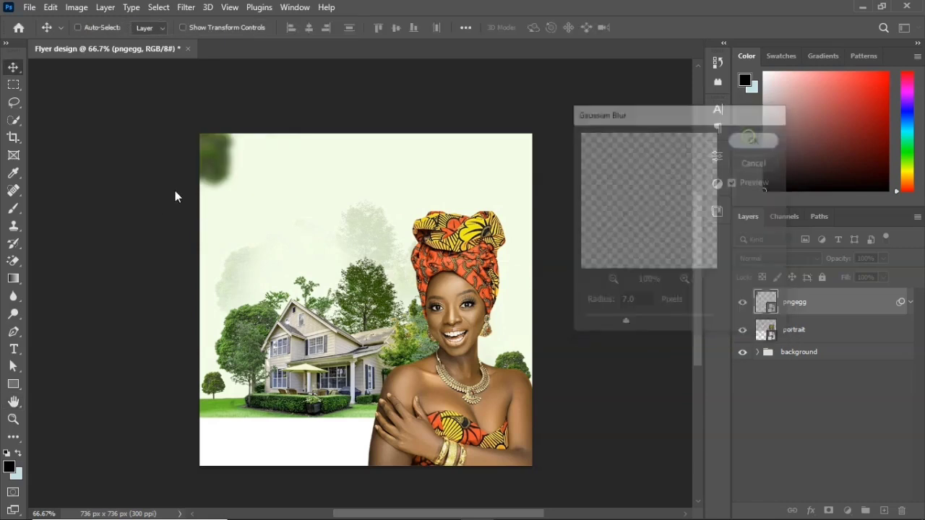
left_click(909, 302)
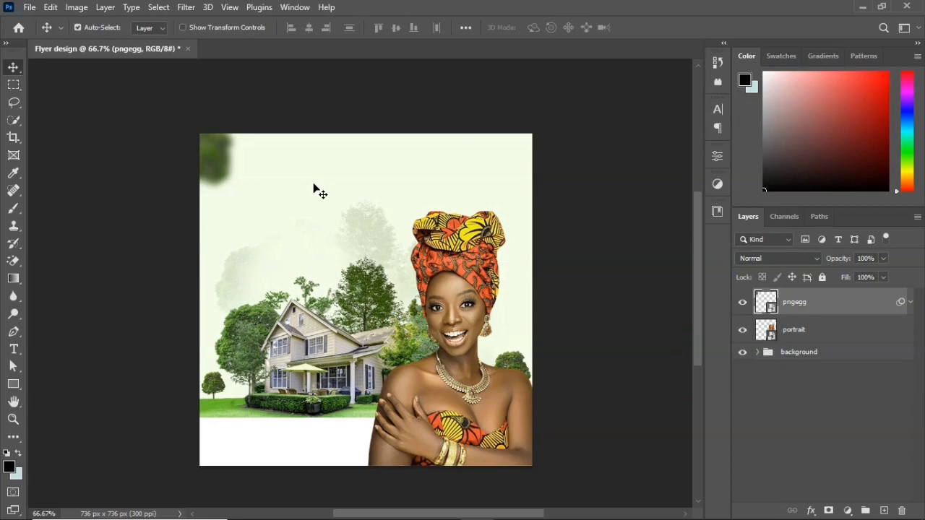
key("ctrl+j")
Flip the tree copy horizontally and place it at the top-right corner
left_click_drag(237, 165, 494, 173)
key("ctrl+t")
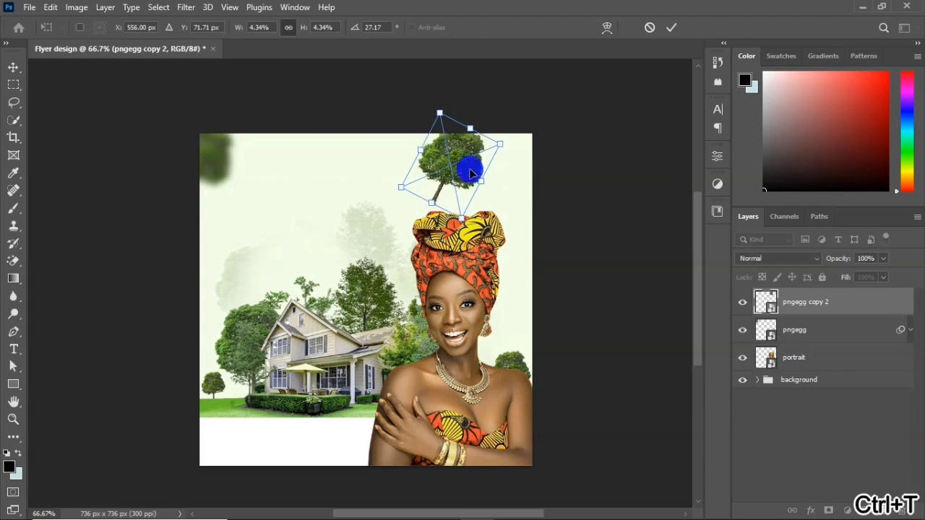
right_click(472, 173)
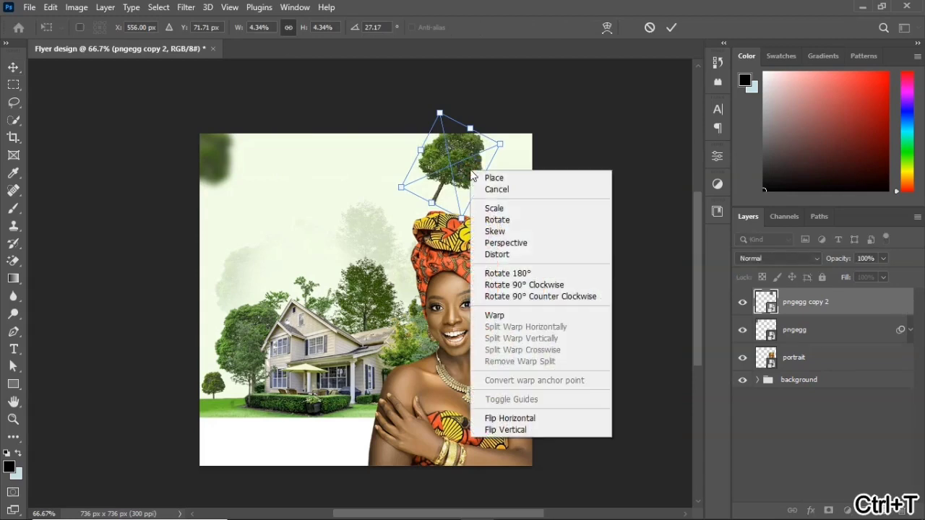
left_click(506, 421)
left_click_drag(448, 163, 529, 154)
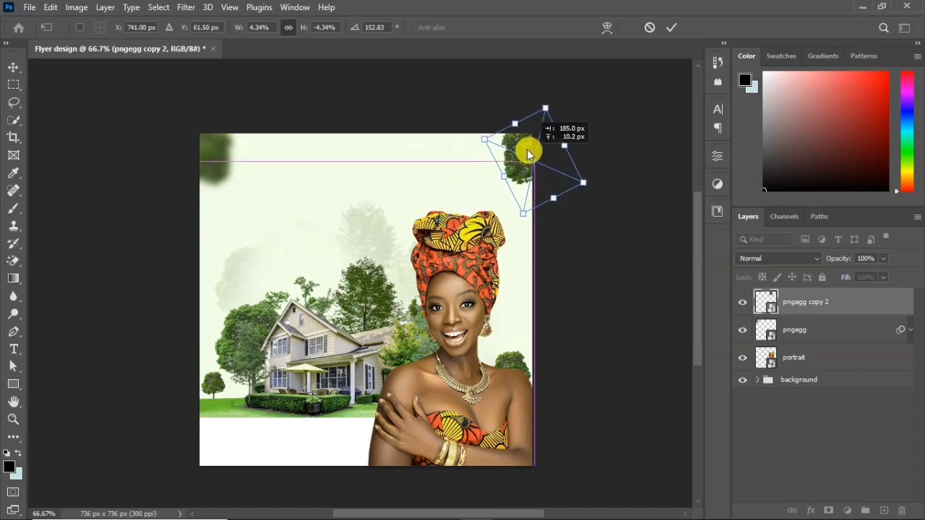
left_click(671, 27)
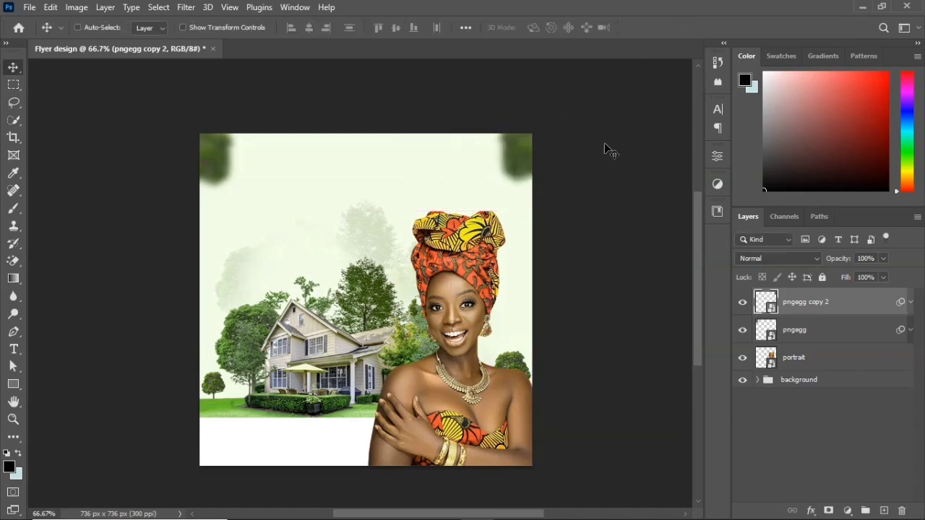
Move both tree layers into the background group
left_click(811, 329, "shift")
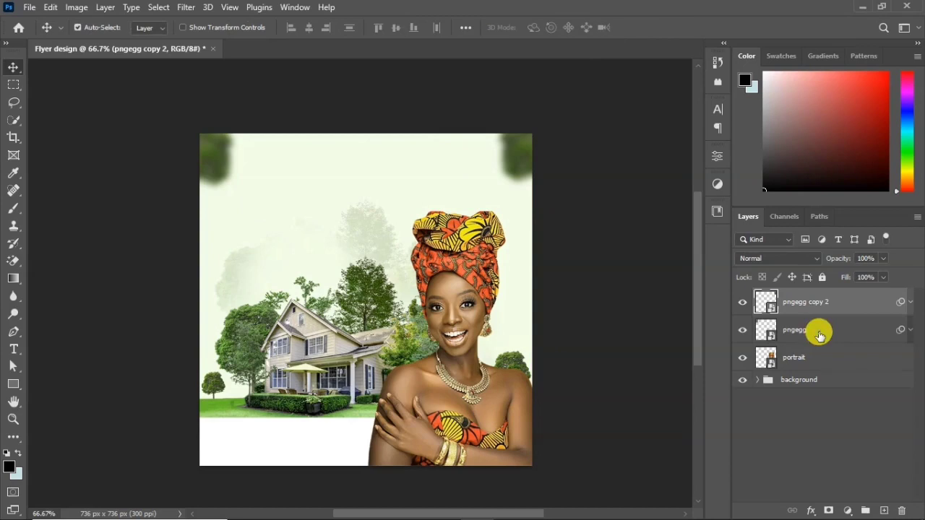
left_click_drag(815, 332, 812, 381)
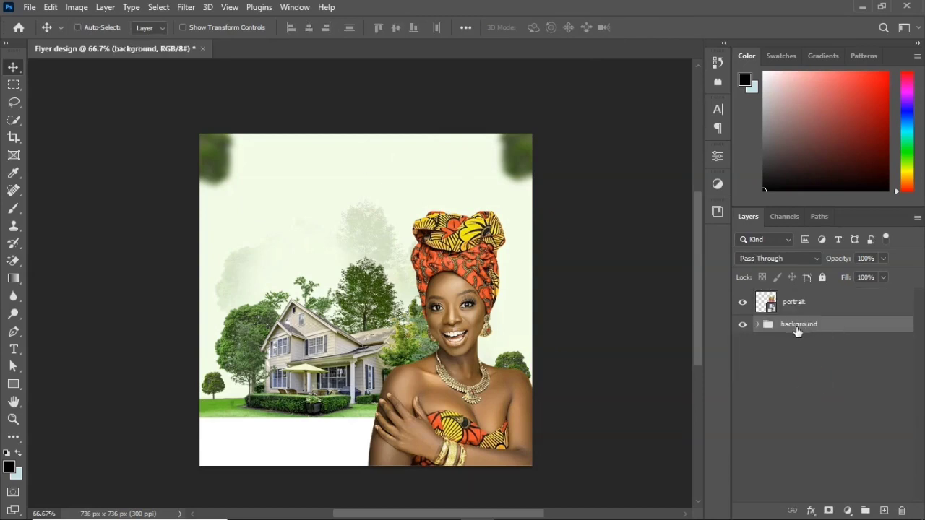
left_click(820, 307)
Draw a tall black rectangle with 25 px corner radius and hang it from the top edge
left_click(14, 384)
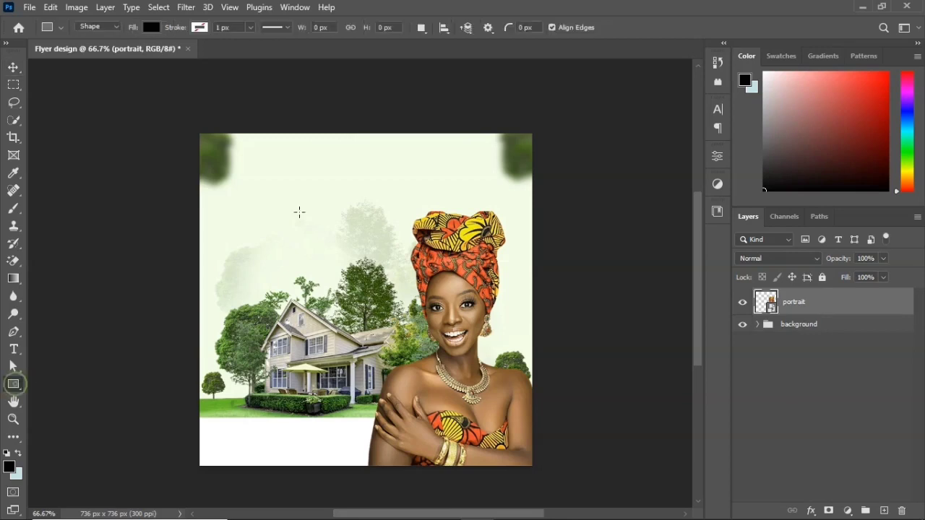
left_click_drag(279, 138, 316, 208)
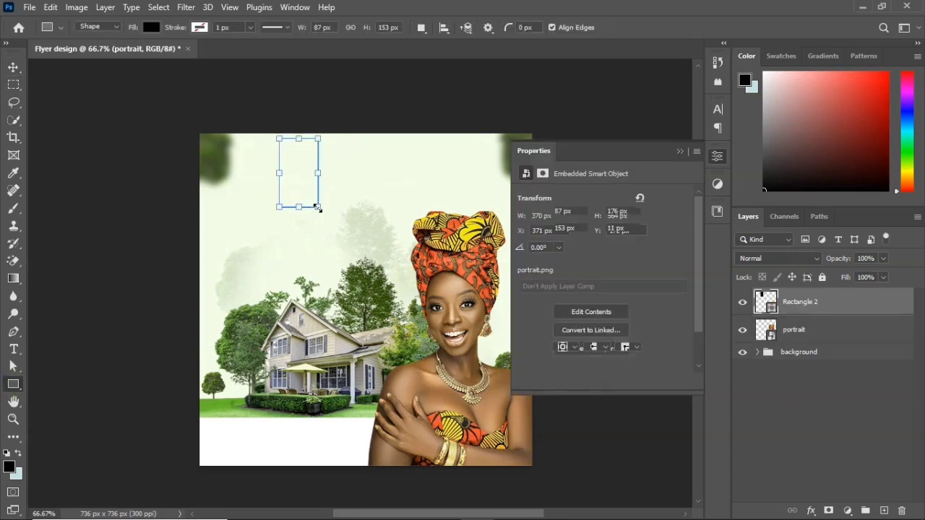
scroll(592, 318, "down", 3)
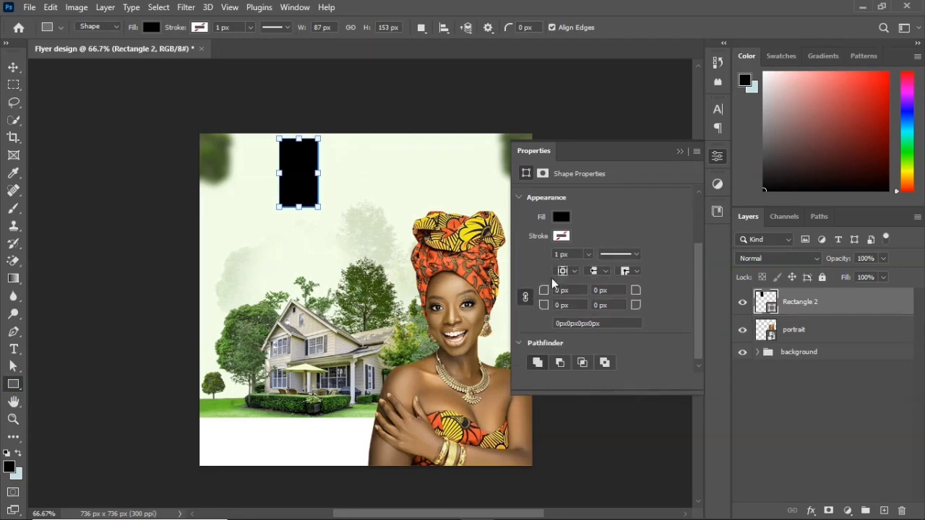
left_click(546, 291)
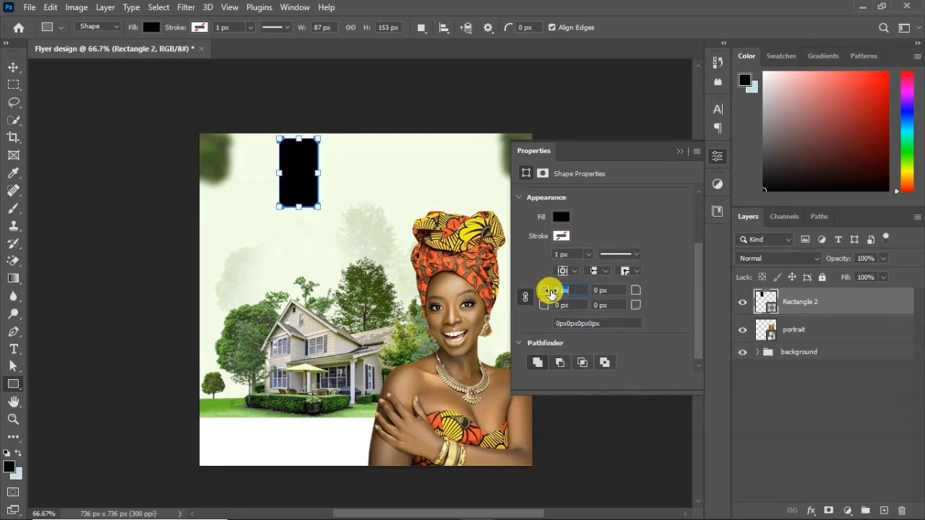
type("8")
key("Return")
left_click_drag(547, 291, 560, 291)
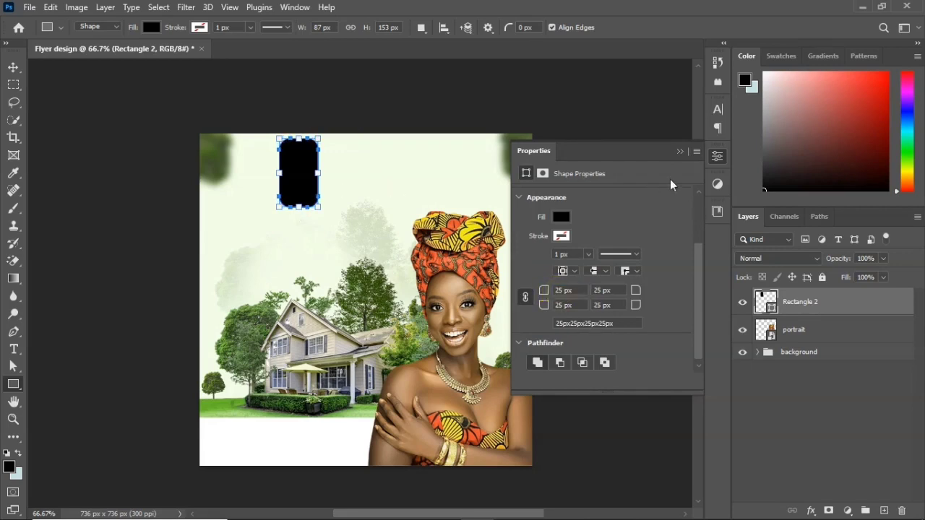
left_click(679, 152)
key("v")
left_click_drag(314, 158, 459, 130)
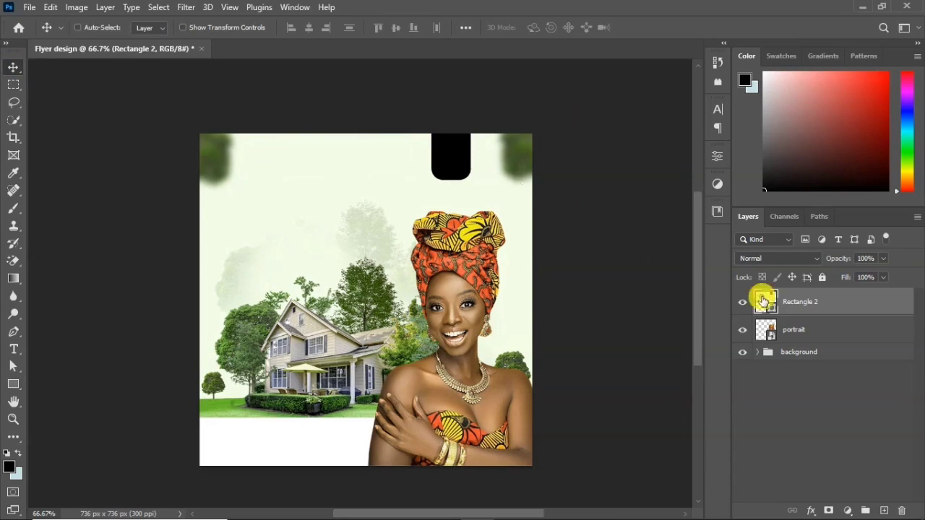
Change the rounded rectangle's fill to white
double_click(764, 299)
left_click_drag(583, 227, 567, 200)
left_click(872, 194)
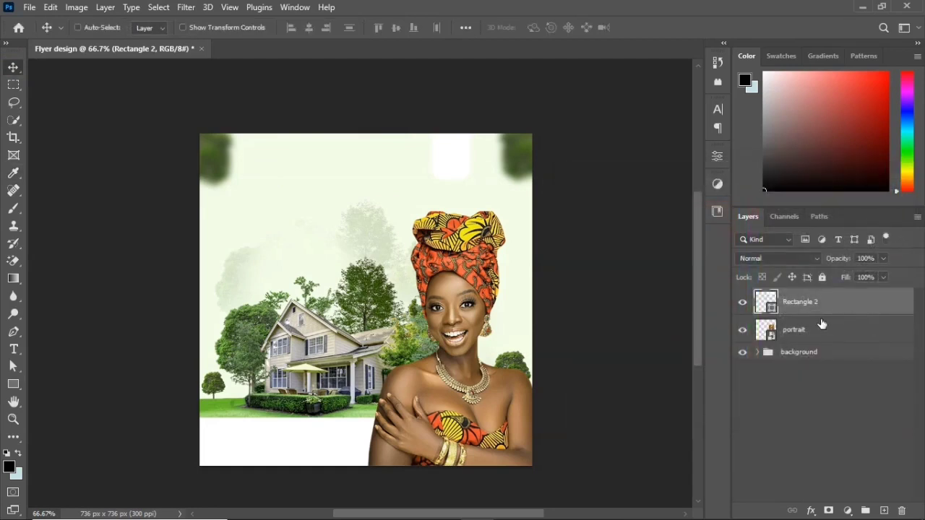
Scale the portrait down slightly
left_click(822, 326)
key("ctrl+t")
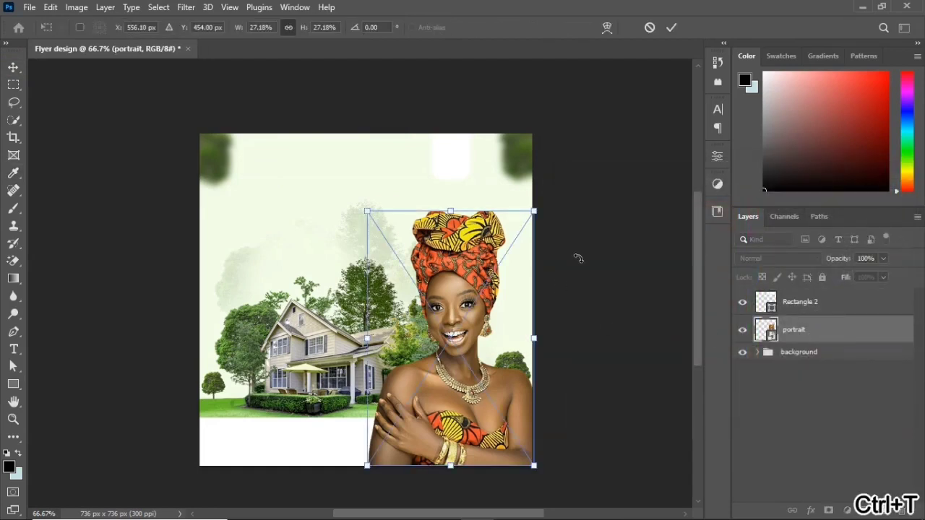
left_click_drag(534, 211, 540, 225)
key("Return")
key("ctrl+1")
Add a slightly larger tree-green (#4e8a20) copy behind the white rectangle as a border
left_click(845, 302)
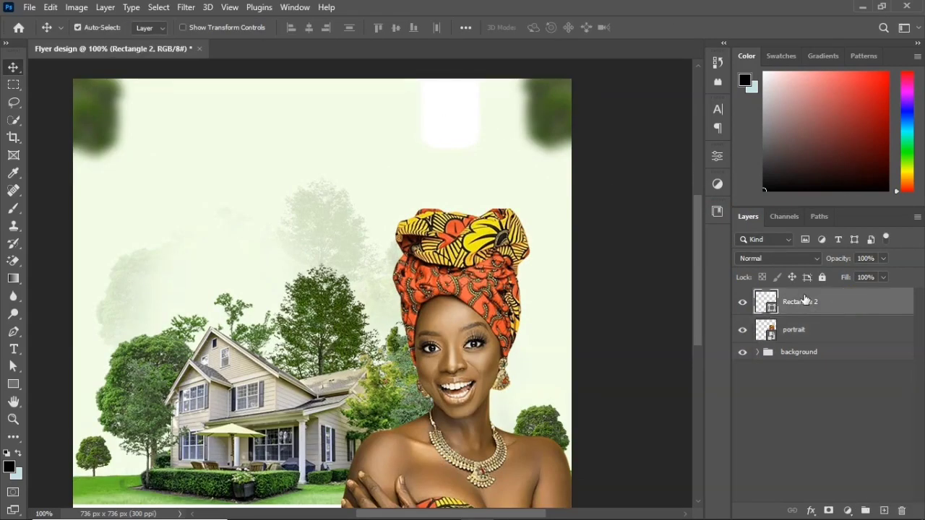
key("ctrl+j")
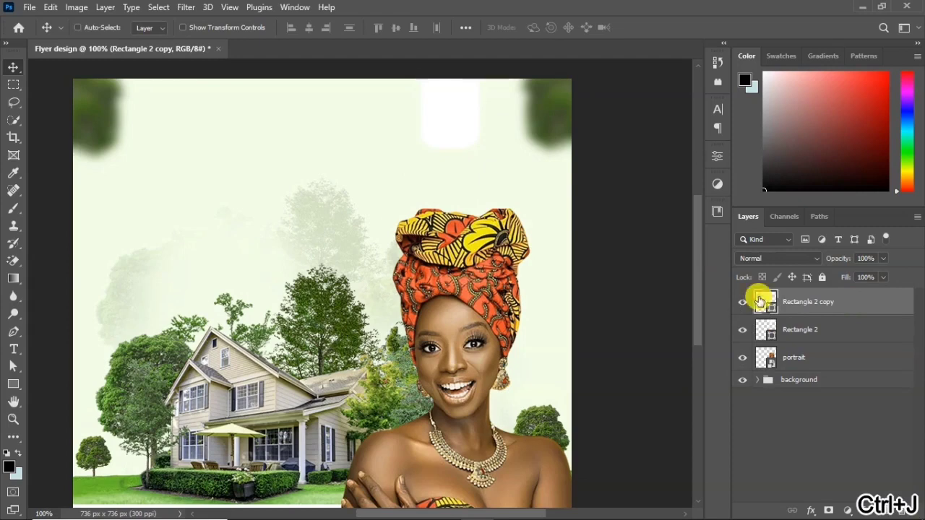
double_click(764, 302)
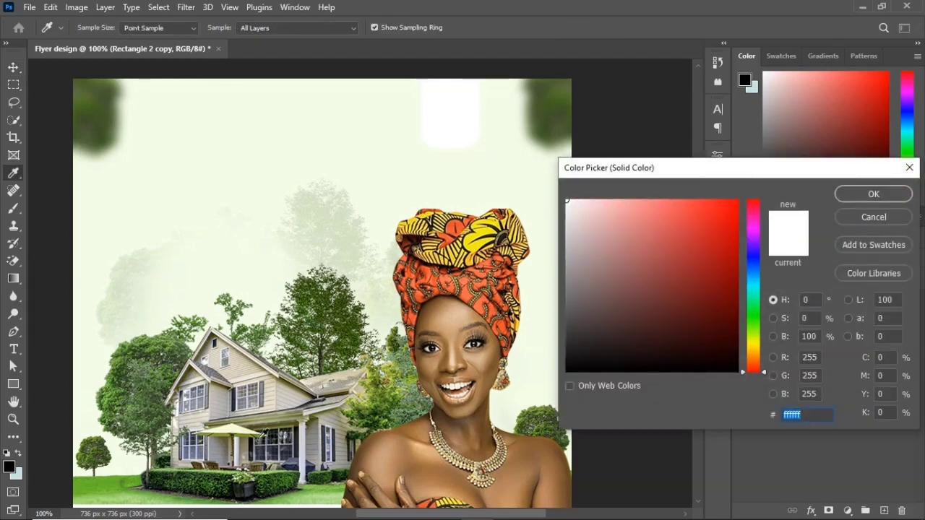
left_click(310, 309)
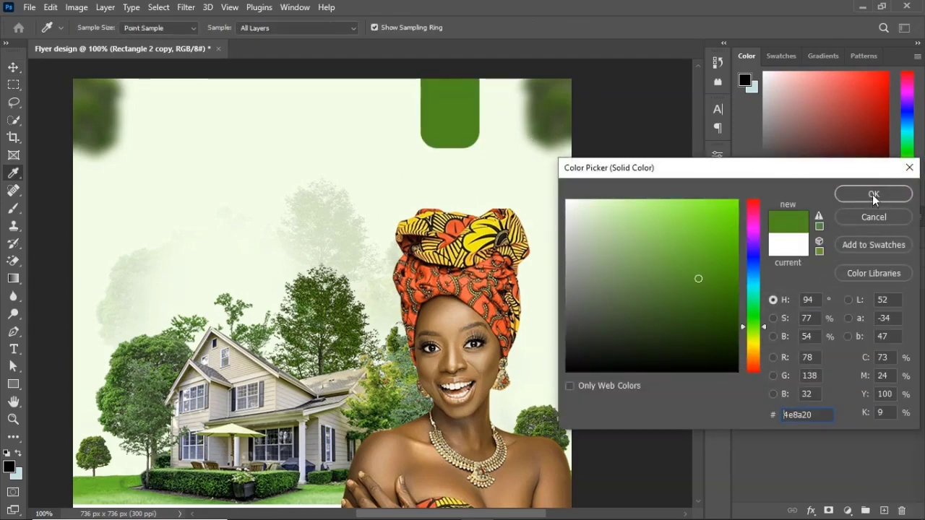
left_click(873, 195)
left_click_drag(788, 304, 775, 336)
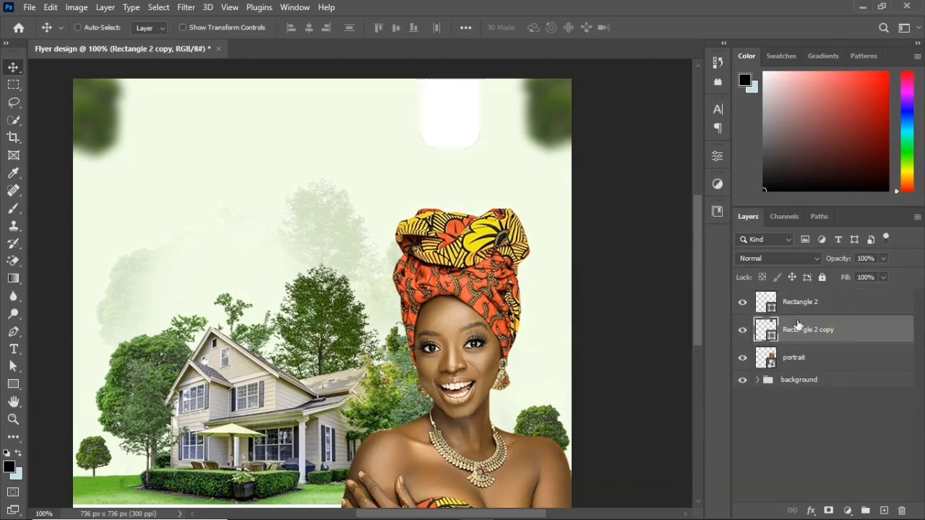
key("ctrl+t")
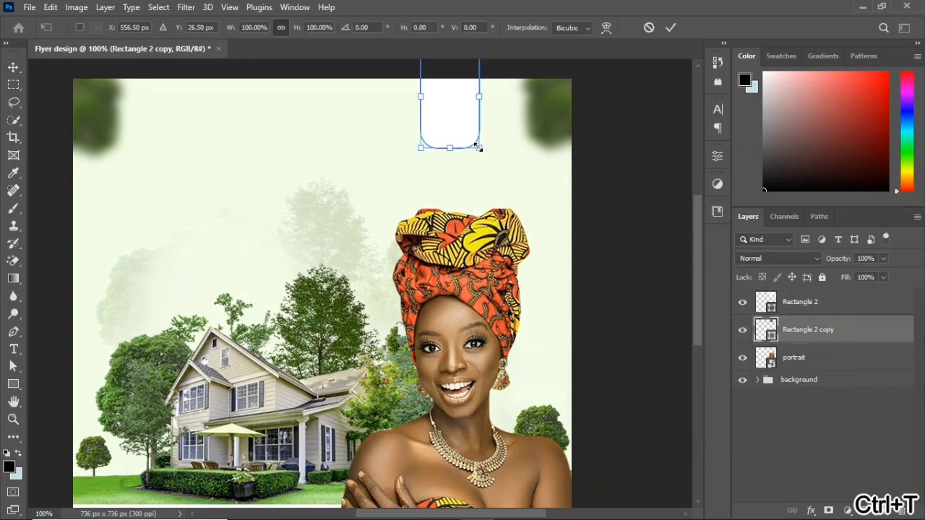
left_click_drag(479, 147, 484, 151)
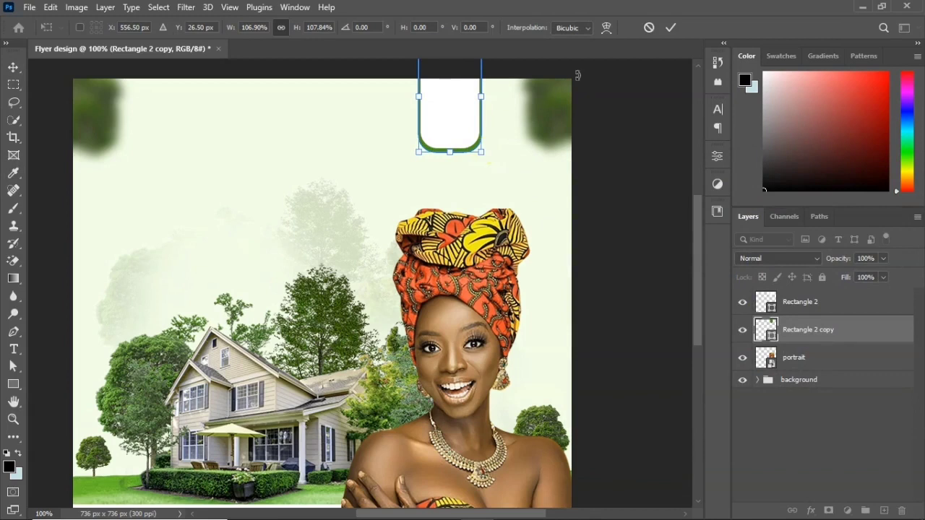
left_click(673, 29)
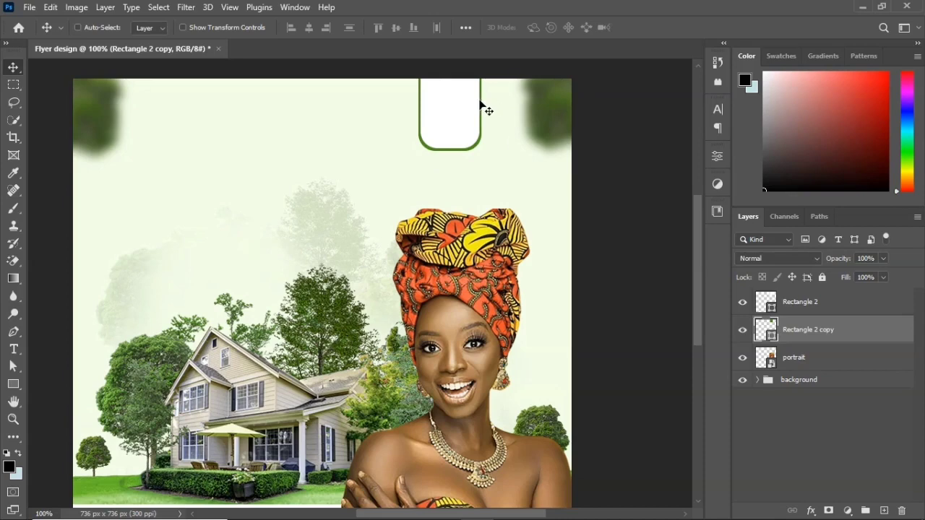
Embed the Lovepik REAL ESTATE logo file into the flyer
left_click(31, 7)
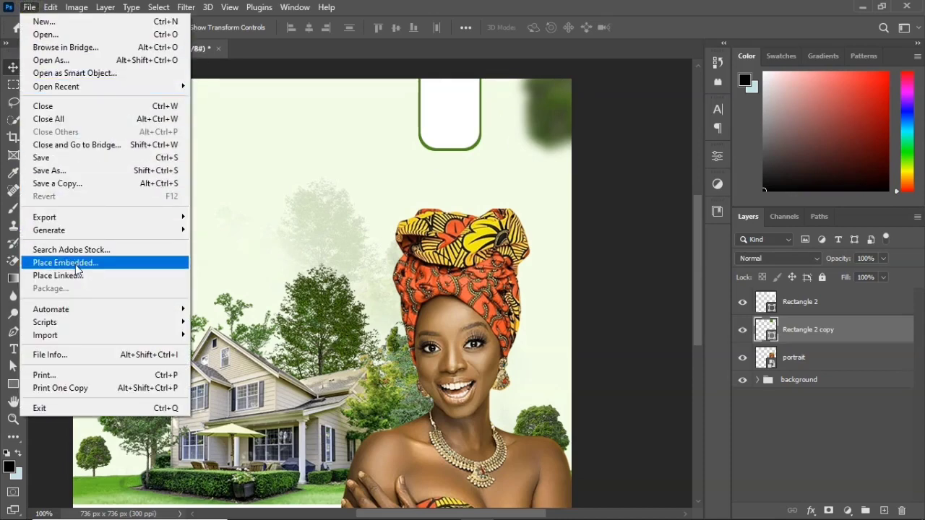
left_click(72, 262)
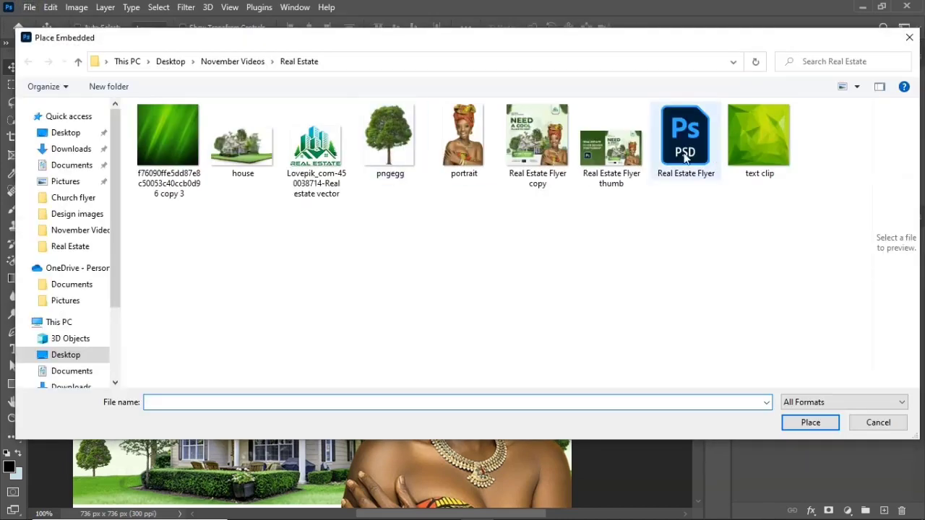
left_click(327, 161)
double_click(326, 161)
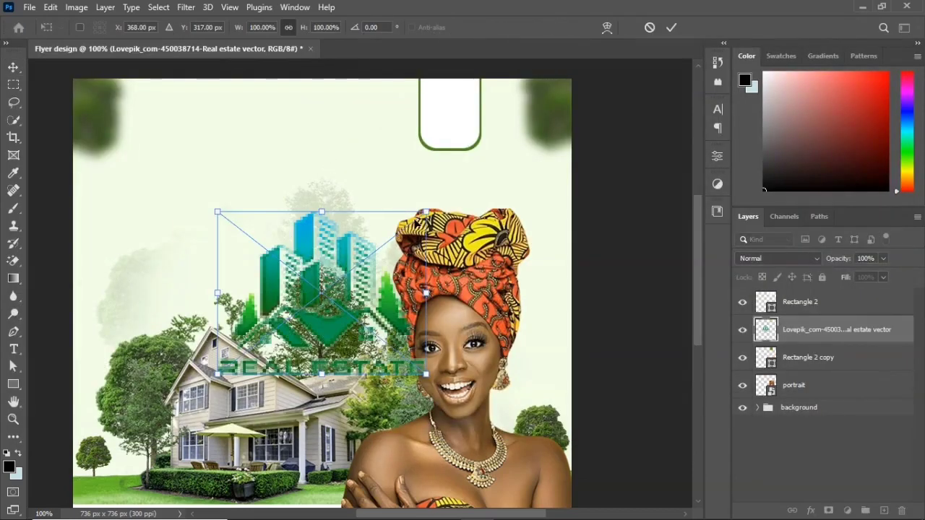
left_click_drag(417, 217, 450, 114)
left_click(675, 27)
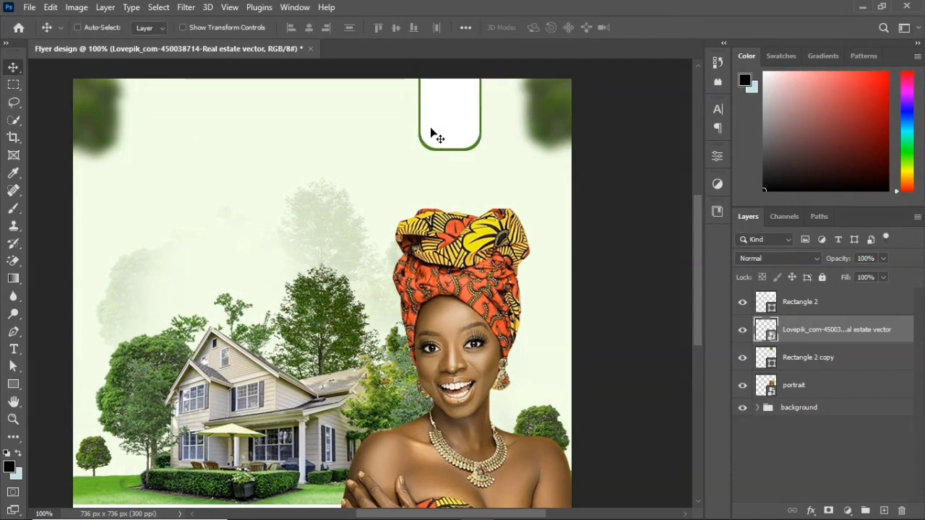
Stack the logo above the white rectangle and shrink it to fit inside the tab
left_click_drag(815, 336, 812, 297)
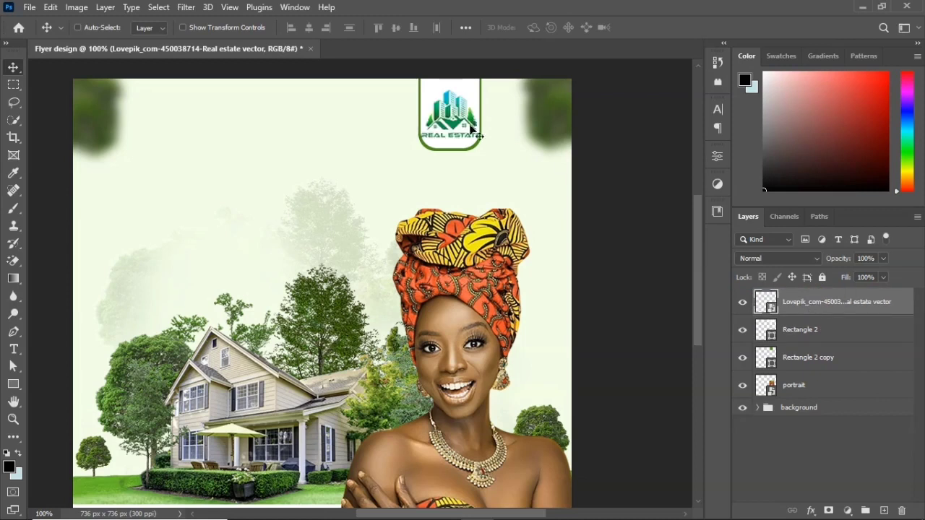
key("ctrl+t")
left_click_drag(478, 87, 480, 92)
left_click(671, 28)
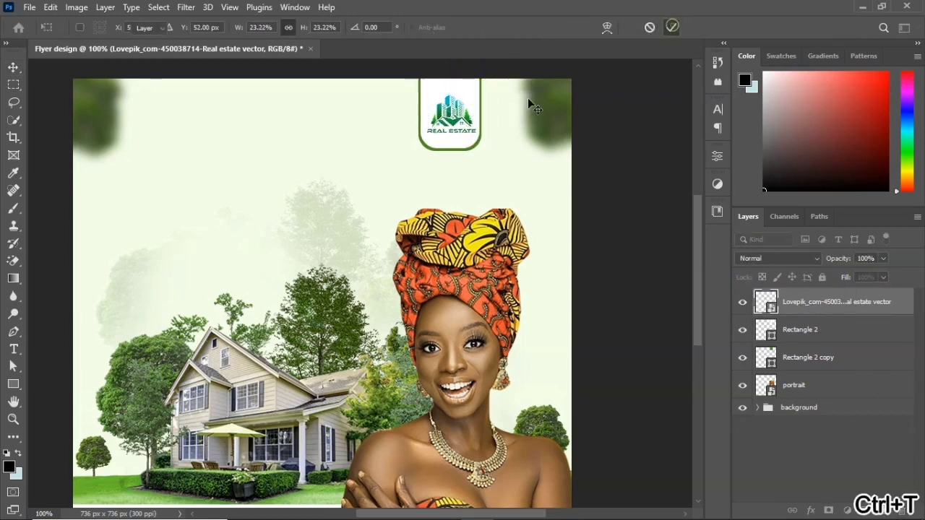
left_click_drag(346, 166, 417, 155)
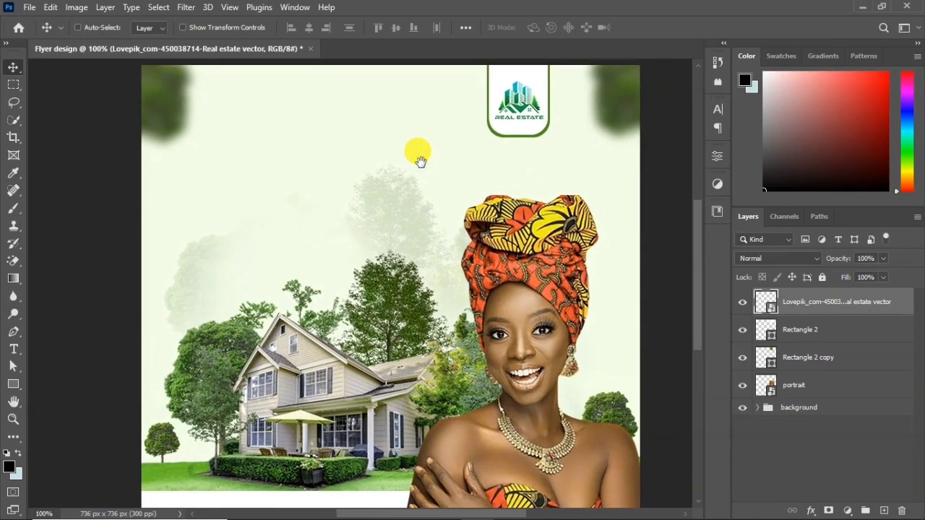
left_click(819, 361, "shift")
Group the logo and both rectangles into a group named 'logo'
key("ctrl+g")
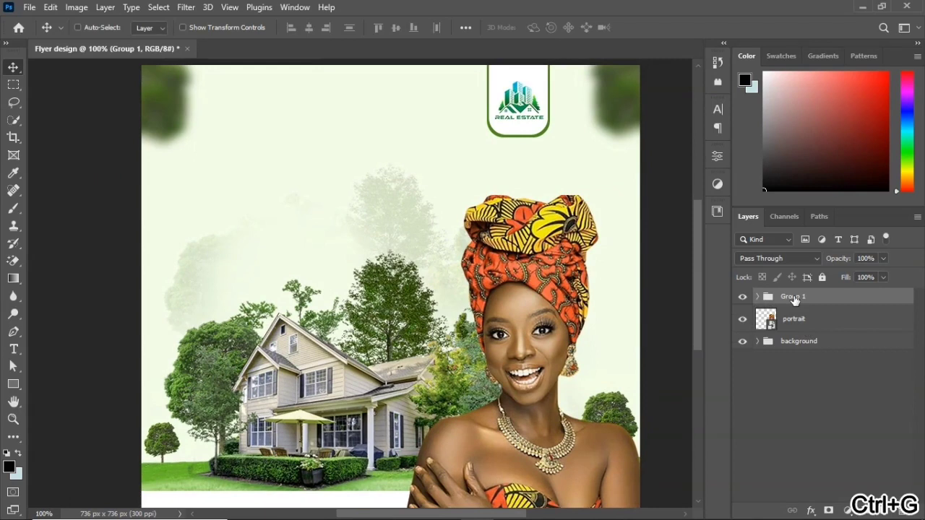
double_click(792, 297)
type("logo")
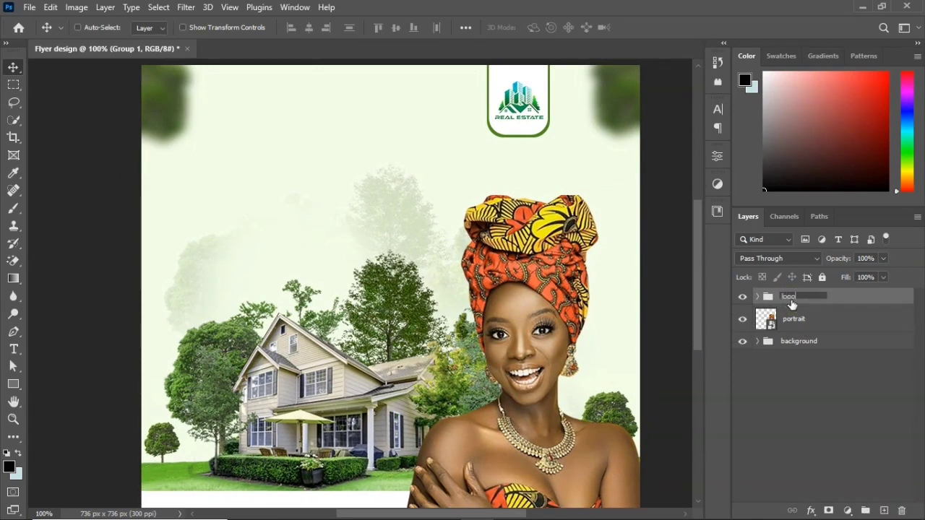
key("Return")
Put the portrait in its own group named 'image' and collapse it
left_click(803, 320)
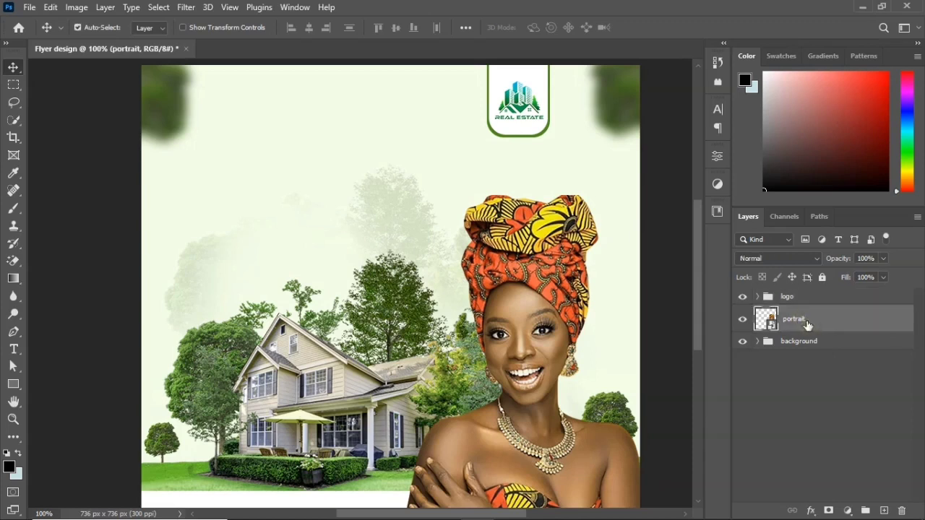
key("ctrl+g")
double_click(794, 314)
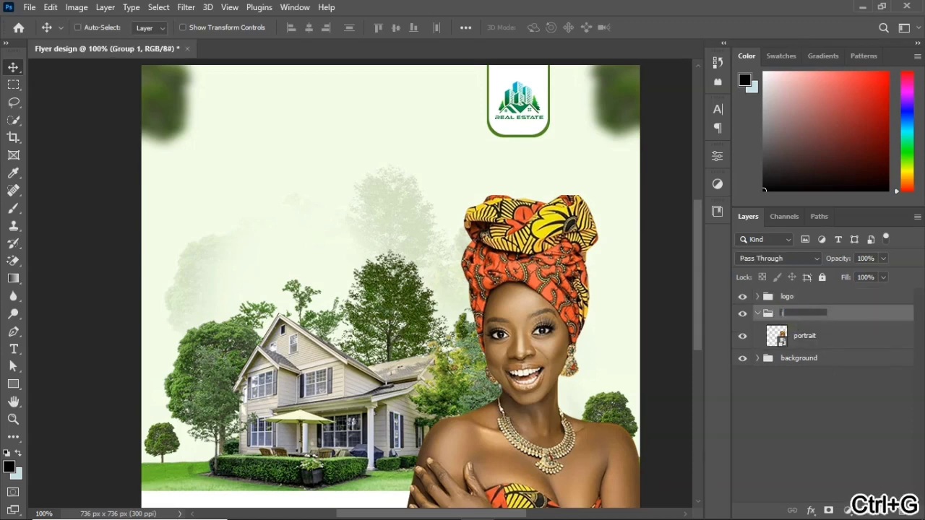
key("Return")
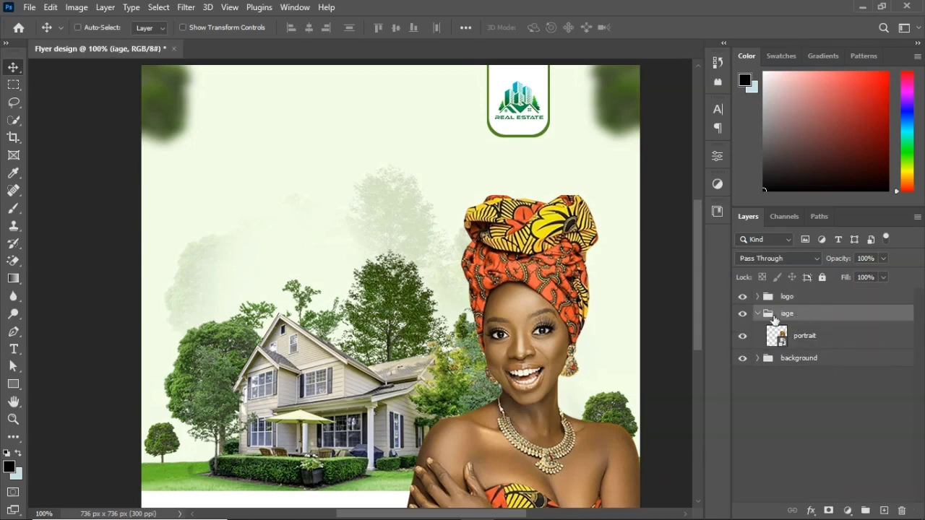
double_click(783, 316)
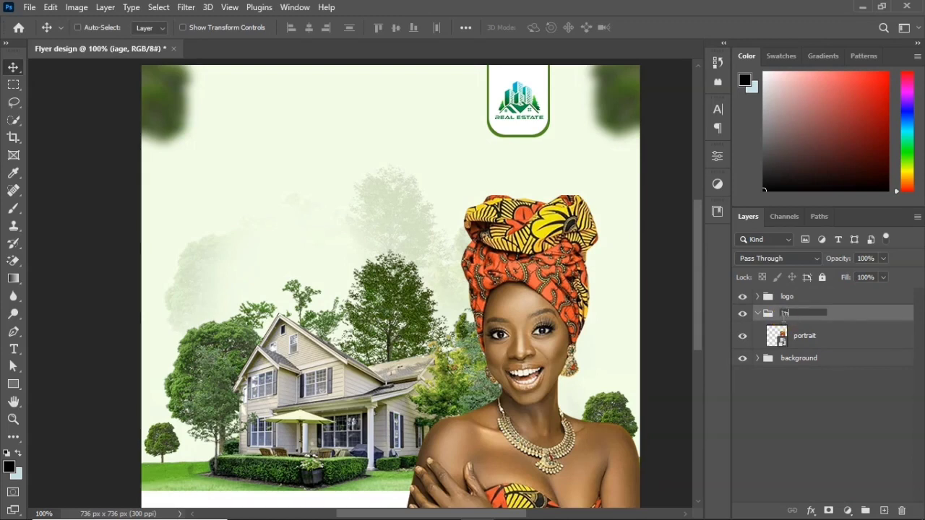
key("Return")
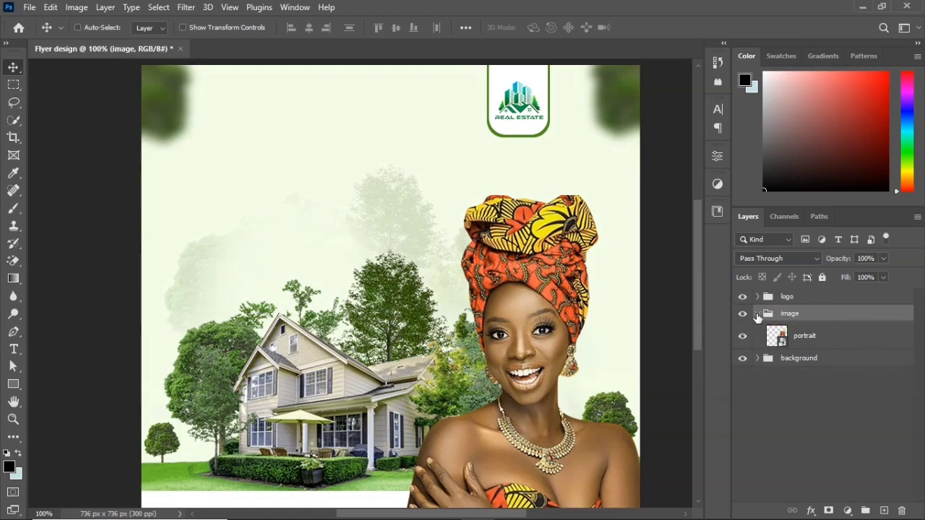
left_click(757, 314)
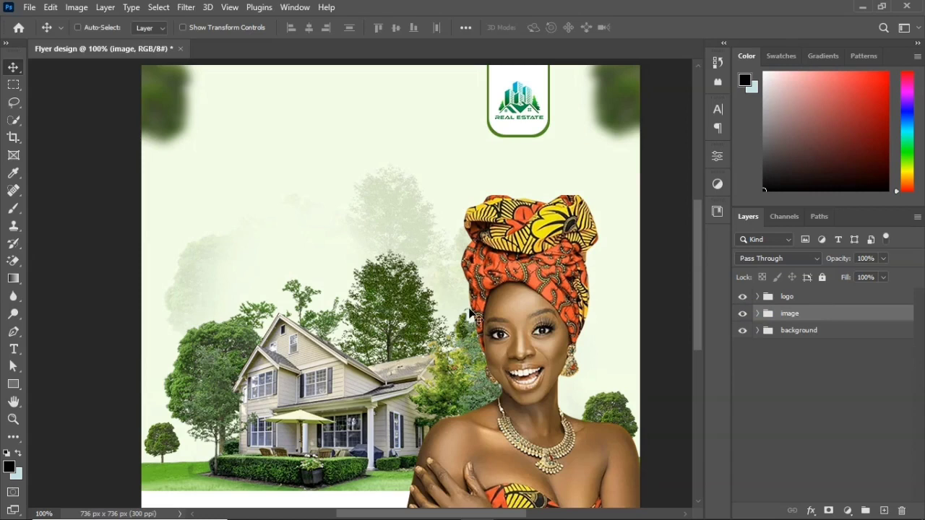
left_click(795, 299)
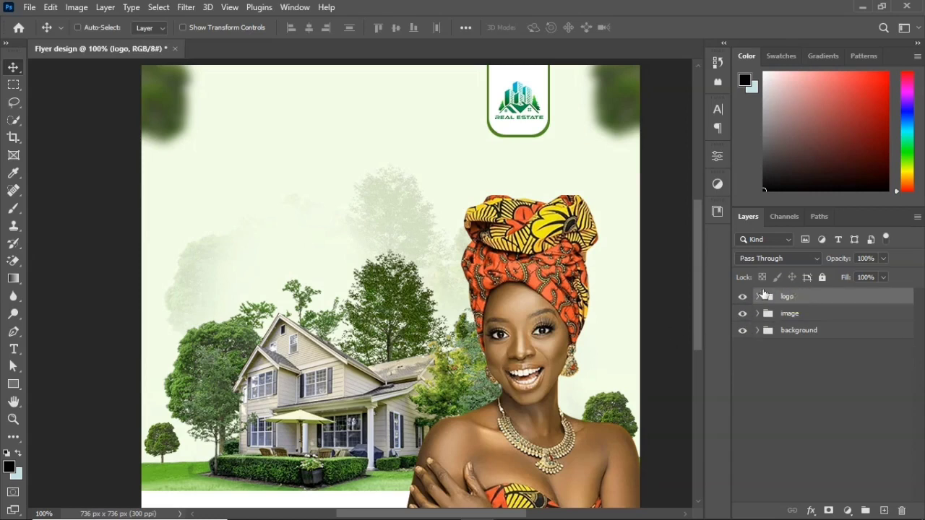
left_click(14, 349)
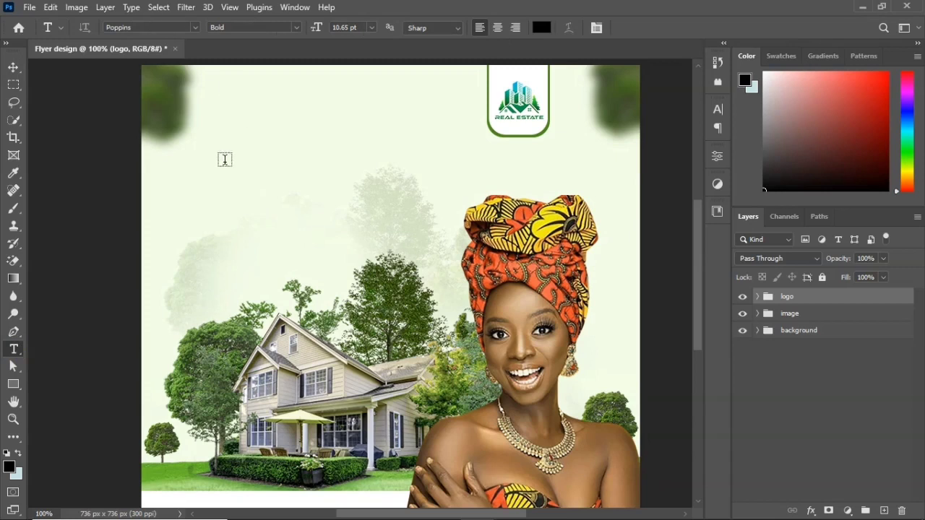
Type the headline 'NEED', move it to the upper left and enlarge it
left_click(261, 210)
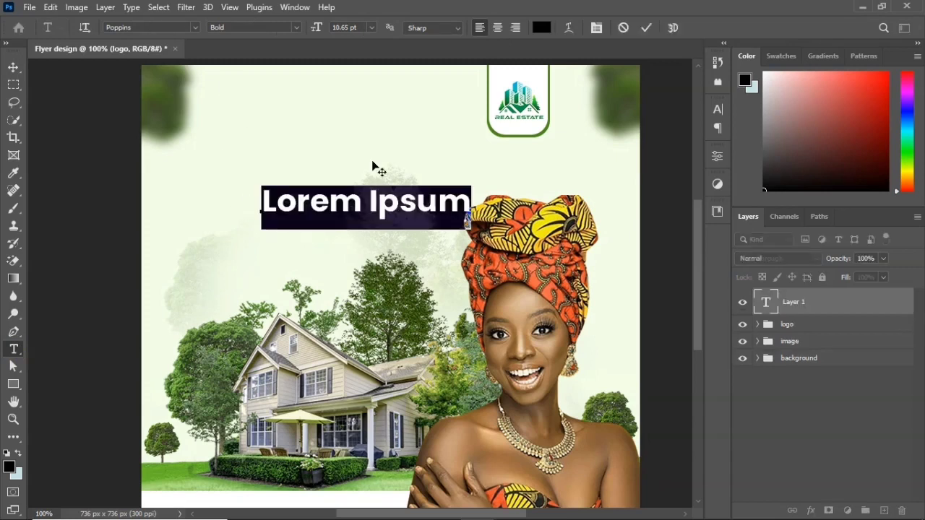
type("NEED")
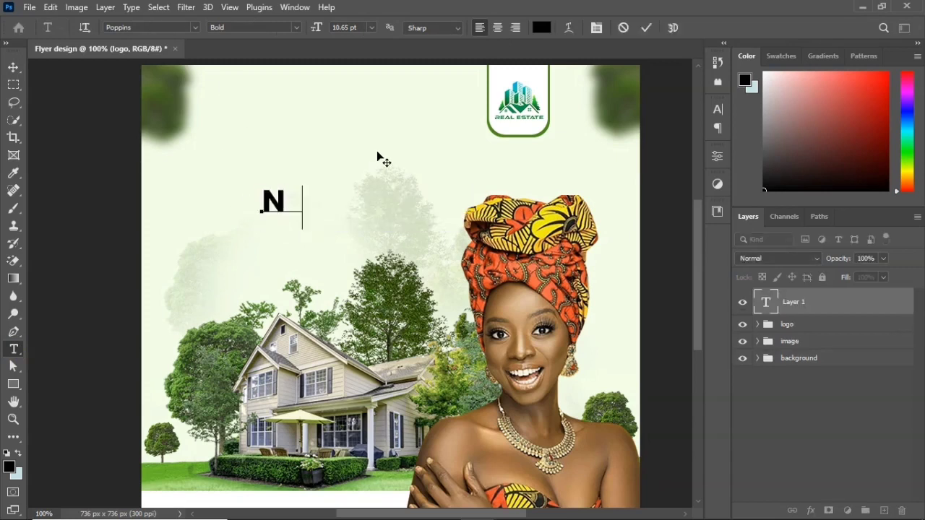
left_click(648, 27)
key("v")
left_click_drag(352, 196, 325, 269)
key("ctrl+t")
left_click(671, 27)
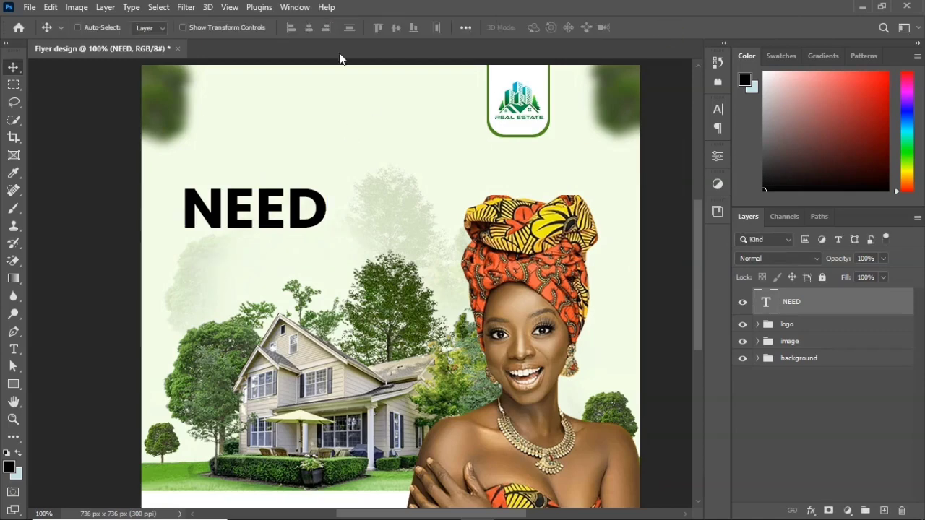
Set the NEED text to Poppins ExtraBold
left_click(717, 110)
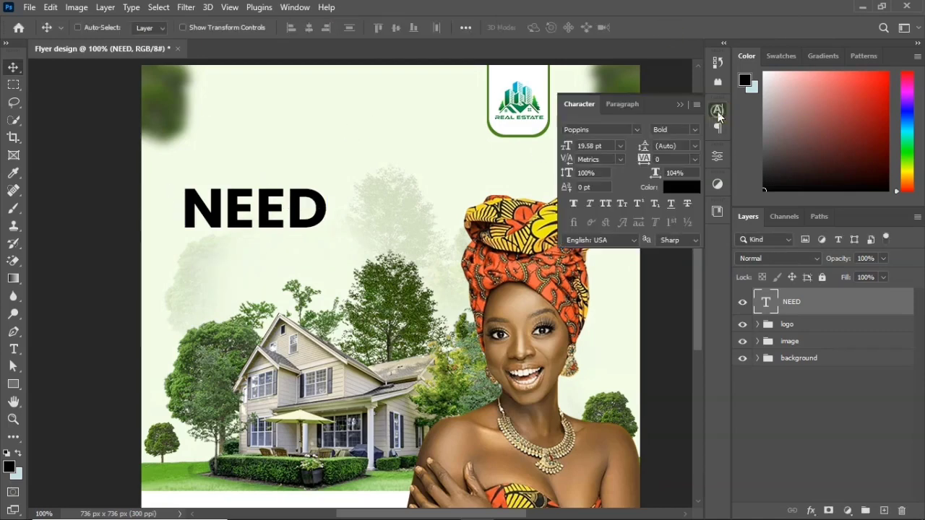
left_click(694, 130)
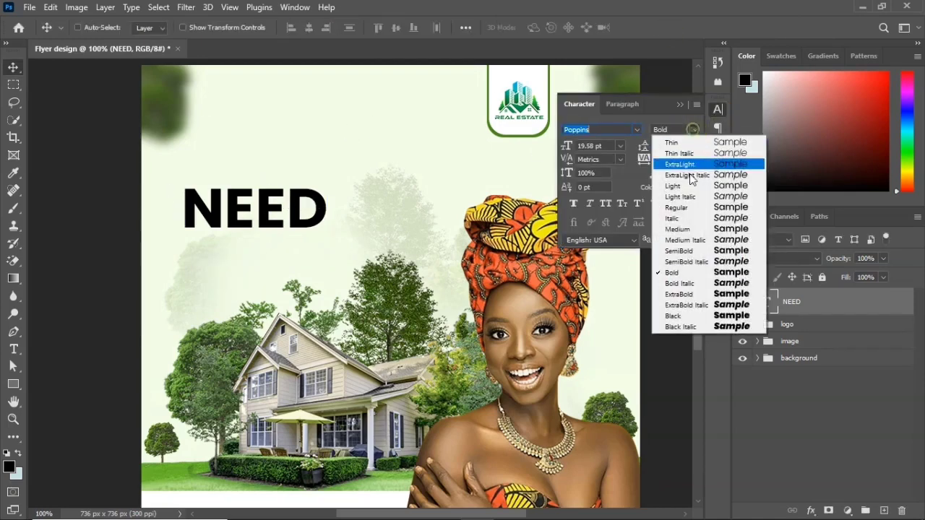
left_click(678, 295)
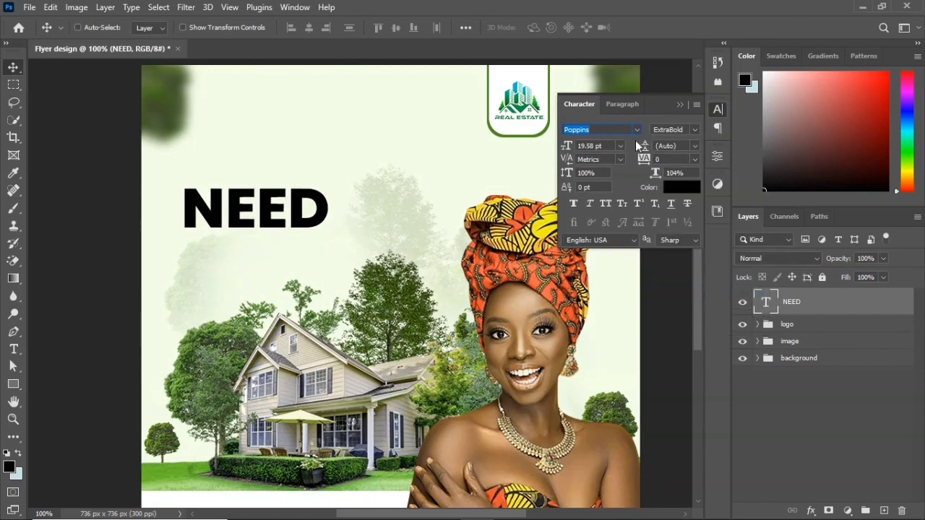
left_click(678, 105)
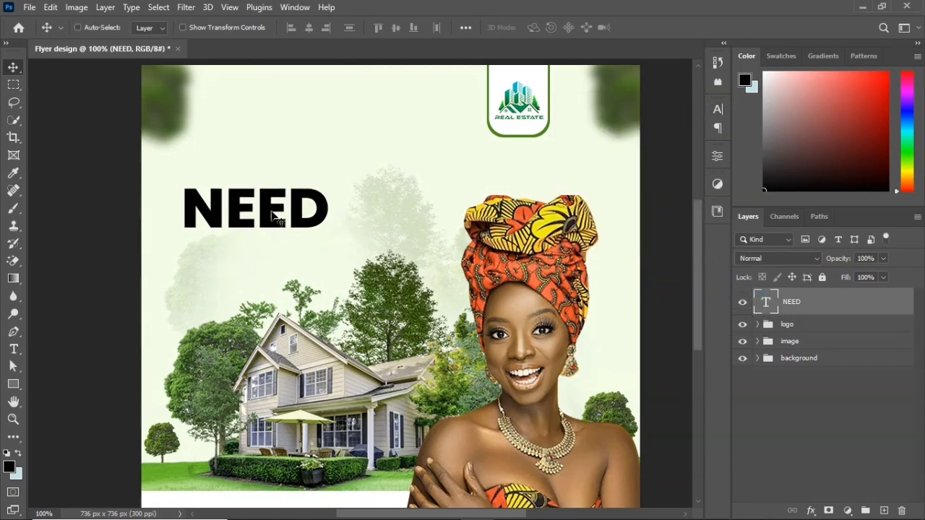
left_click(30, 8)
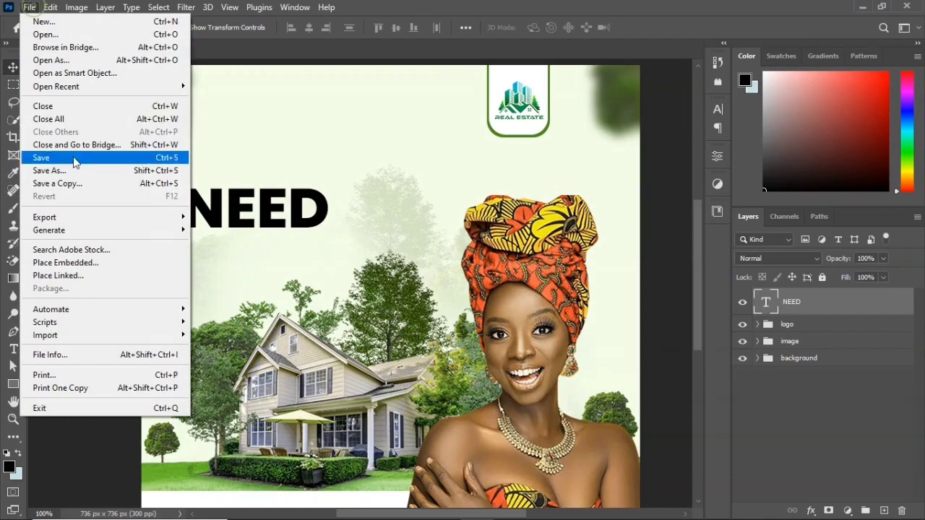
Embed the green texture as a square over the NEED headline
left_click(81, 266)
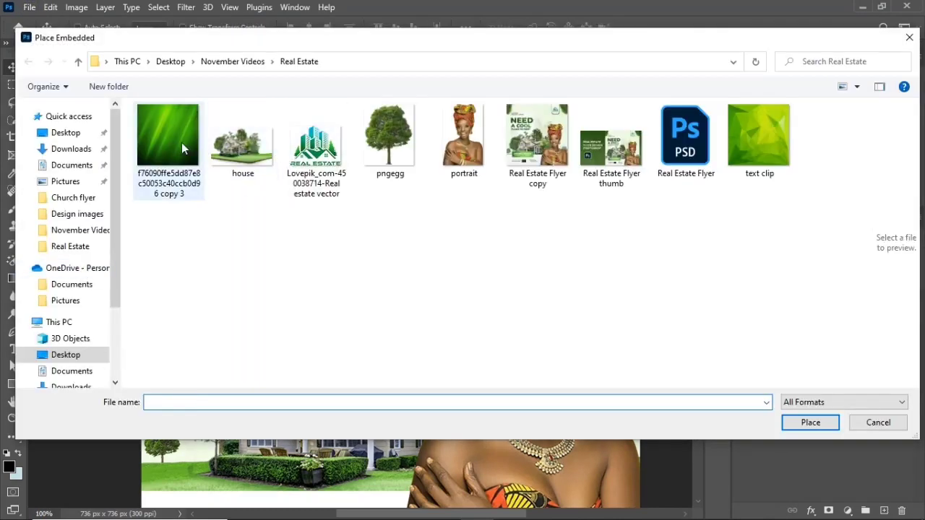
double_click(181, 142)
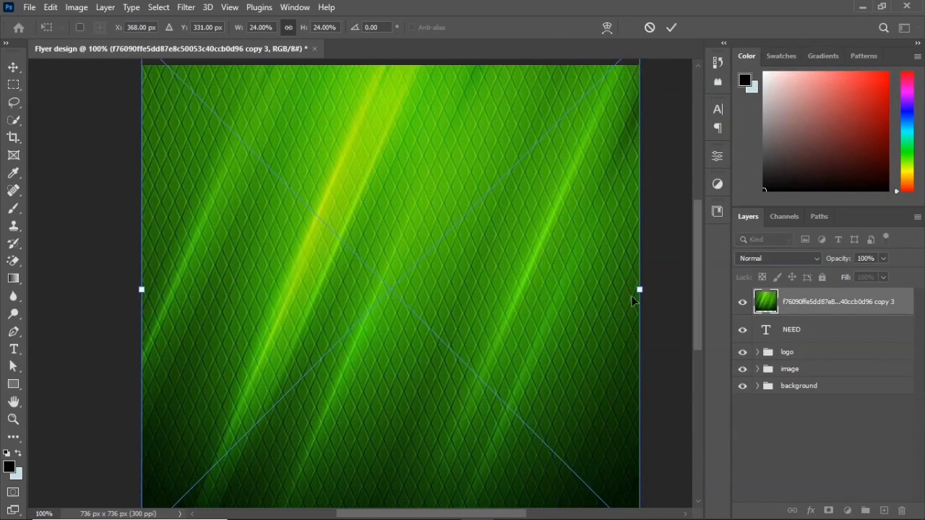
left_click_drag(639, 289, 592, 275)
left_click_drag(455, 257, 481, 266)
left_click_drag(411, 273, 290, 201)
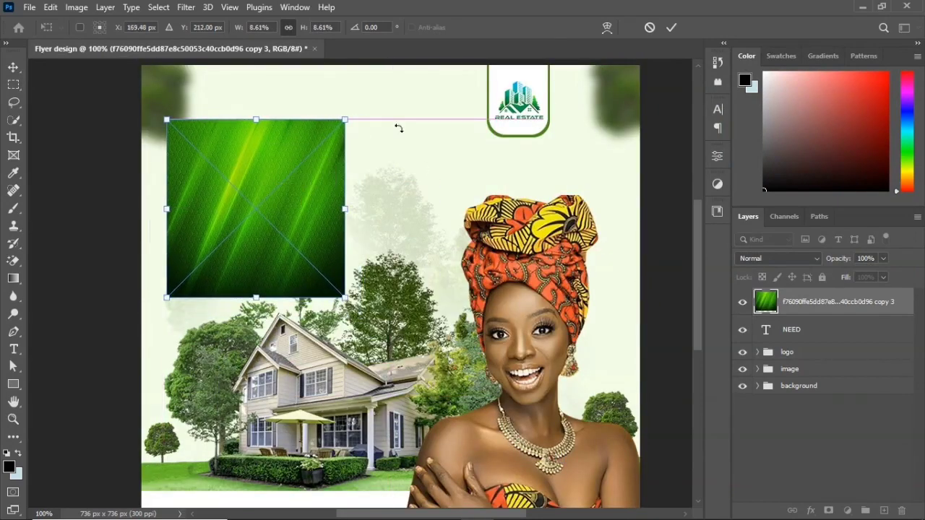
left_click(671, 28)
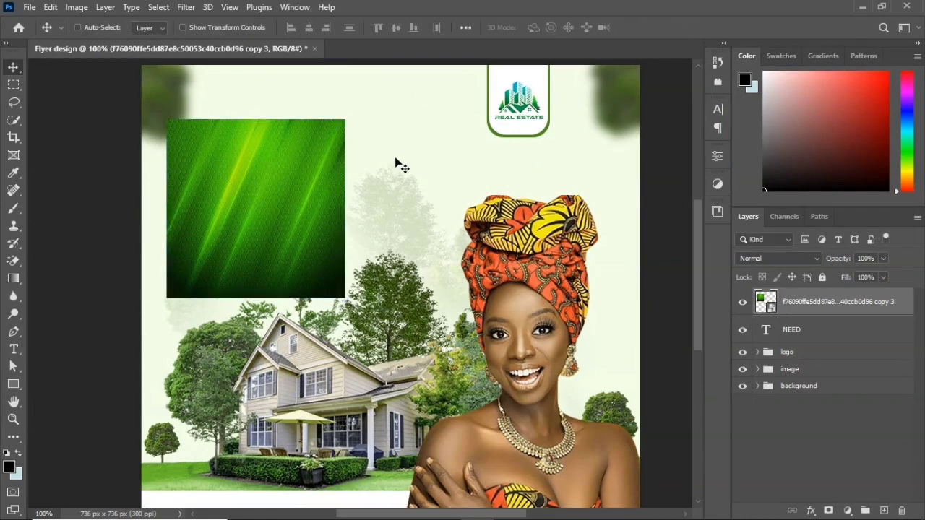
Clip the green texture to the NEED text with a clipping mask
right_click(812, 303)
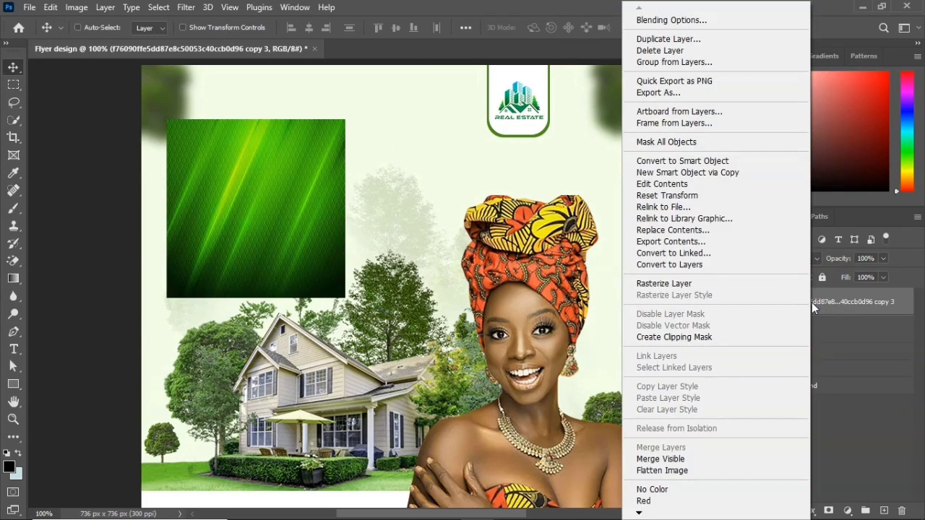
left_click(674, 338)
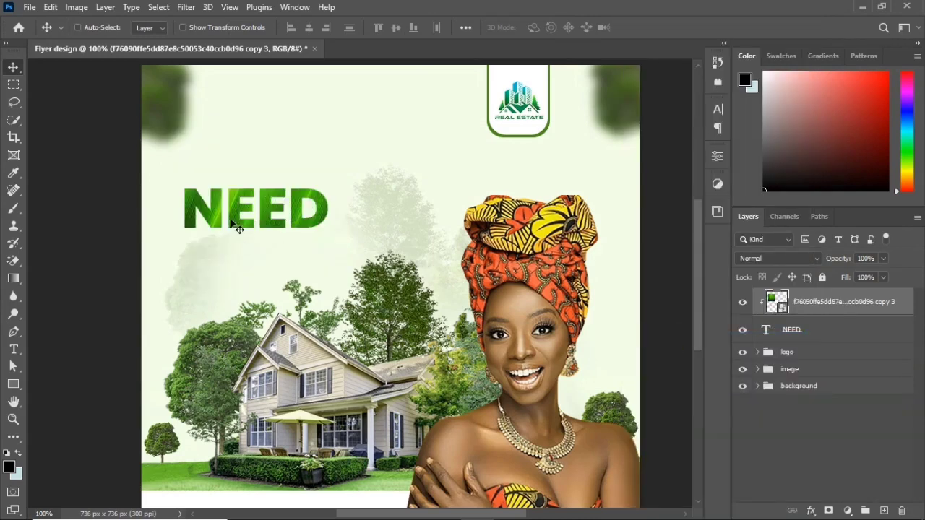
left_click_drag(273, 215, 280, 189)
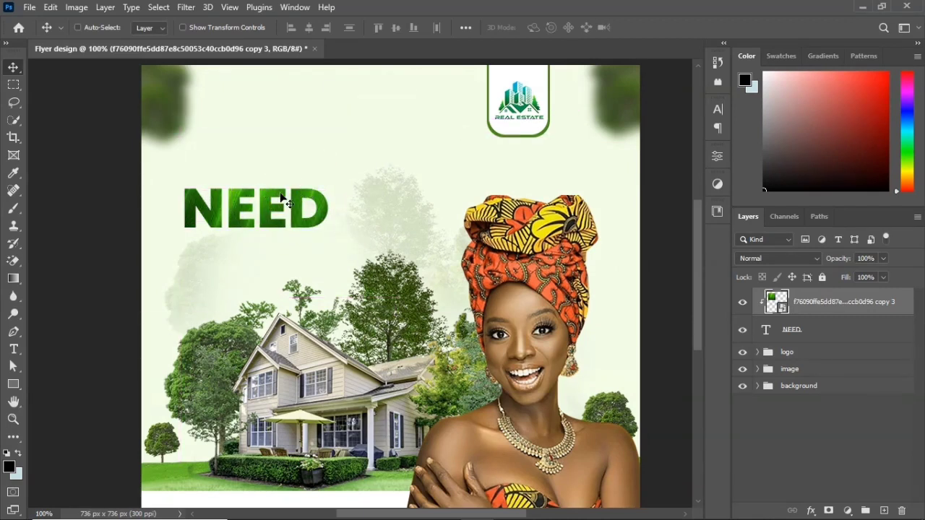
key("ctrl+z")
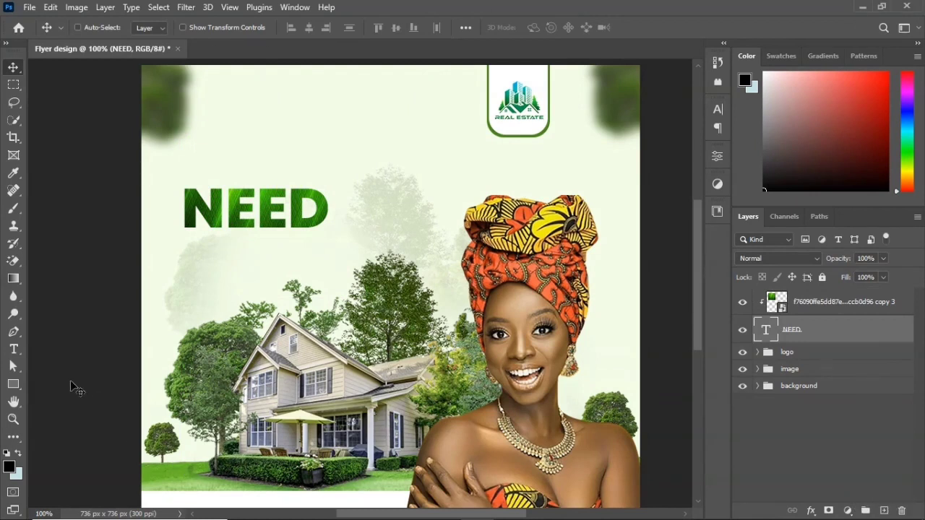
left_click(20, 354)
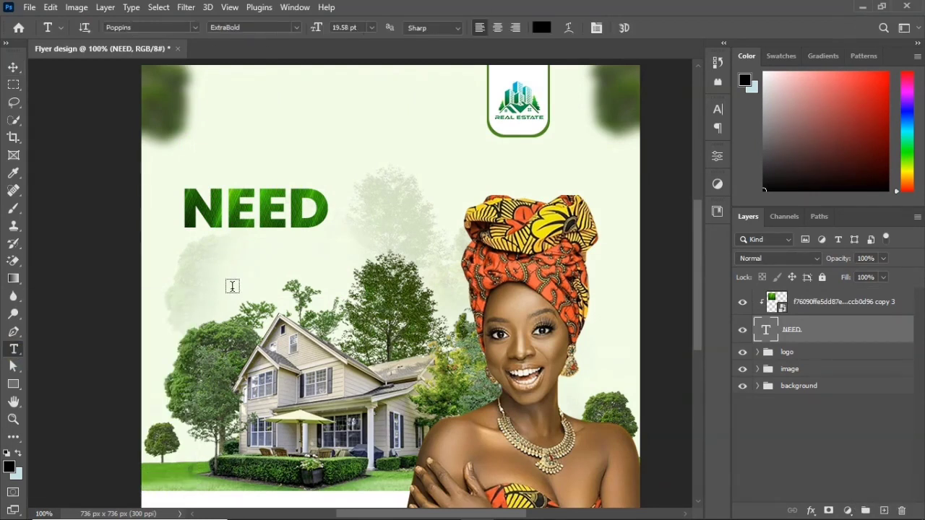
Finish the A COOL text line and position it just under NEED
left_click(328, 290)
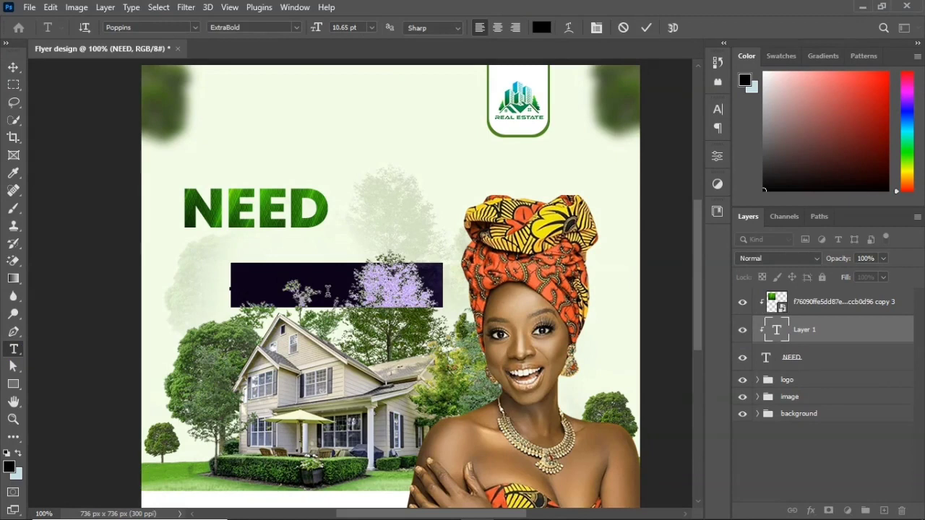
key("BackSpace")
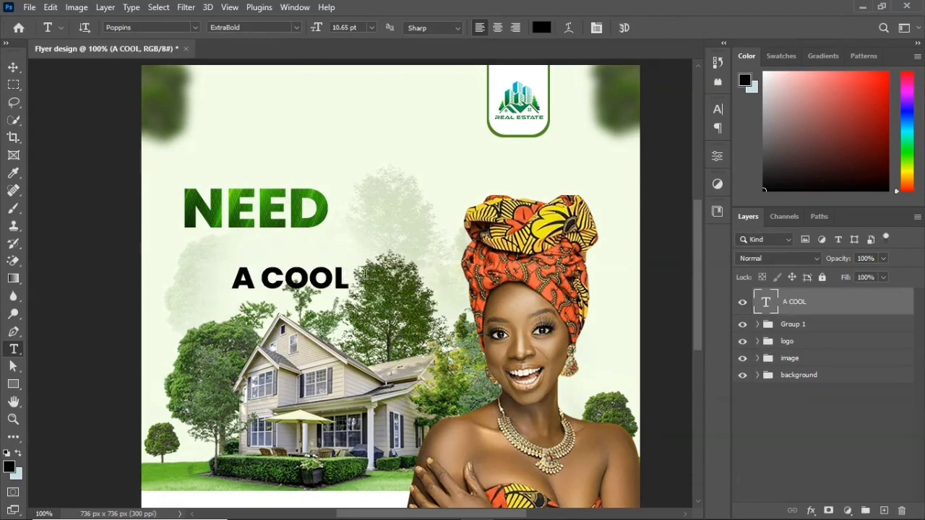
key("v")
left_click_drag(340, 279, 288, 254)
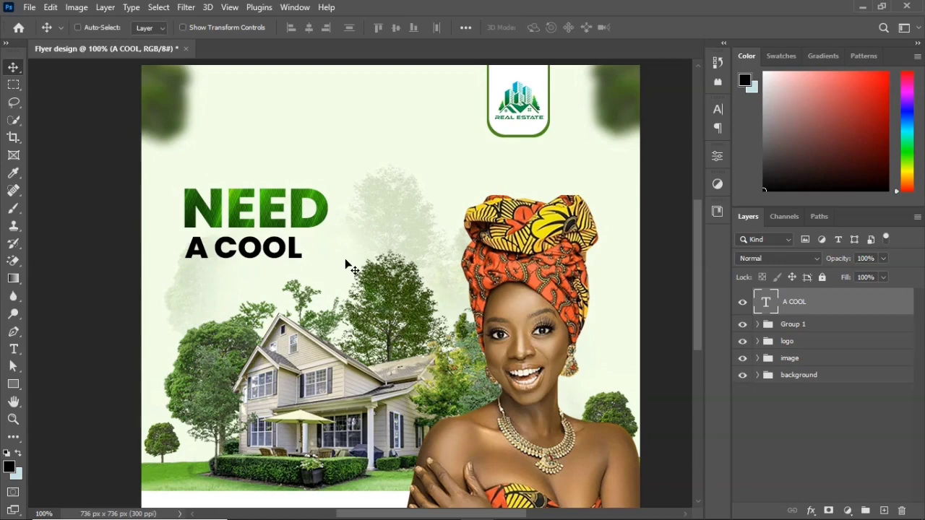
Place the green texture image again, sized and positioned over the headline
left_click(33, 9)
left_click(81, 263)
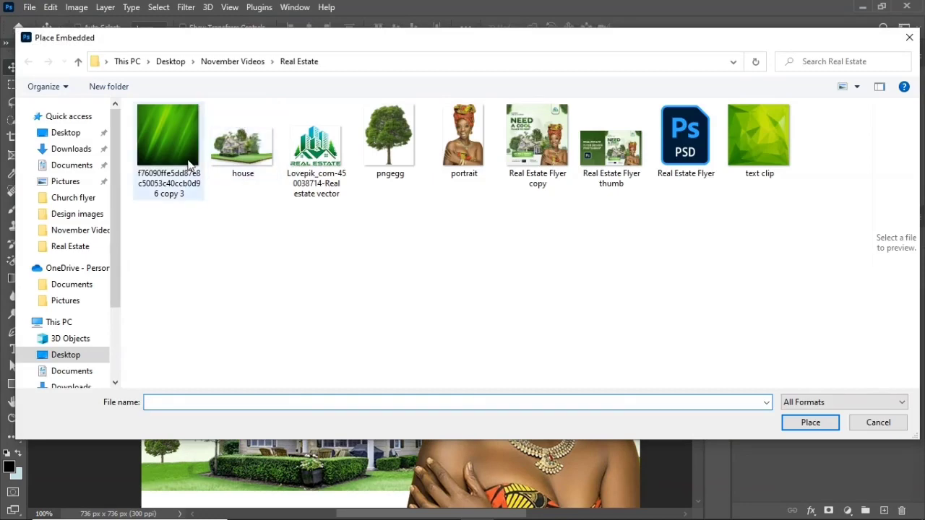
double_click(195, 168)
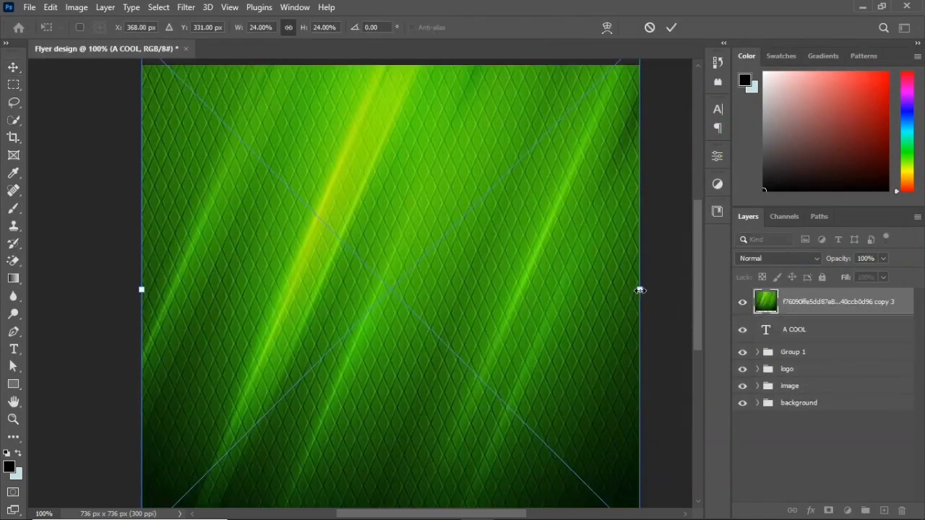
left_click_drag(640, 289, 326, 244)
left_click_drag(270, 250, 256, 248)
left_click(672, 27)
Duplicate the A COOL text layer and hide the copy
right_click(825, 303)
left_click(850, 307)
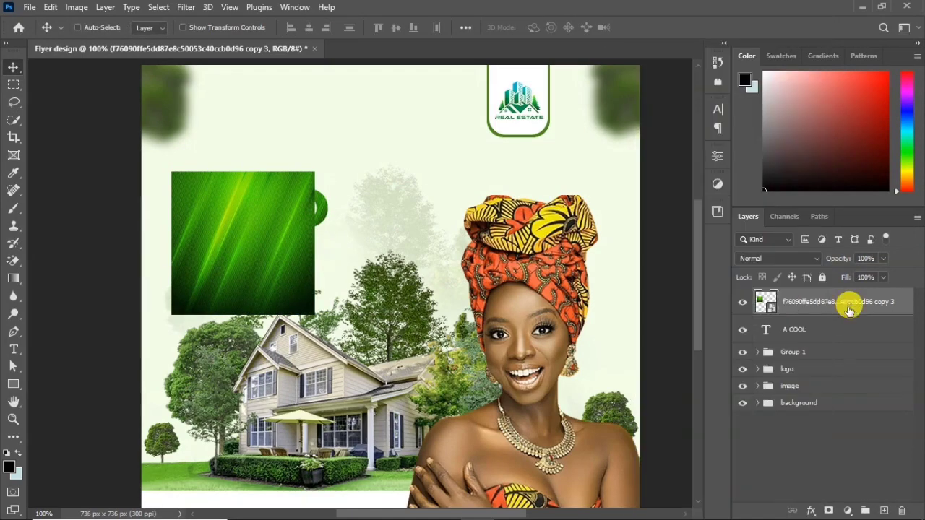
left_click_drag(838, 332, 840, 302)
left_click(742, 302)
left_click(742, 302)
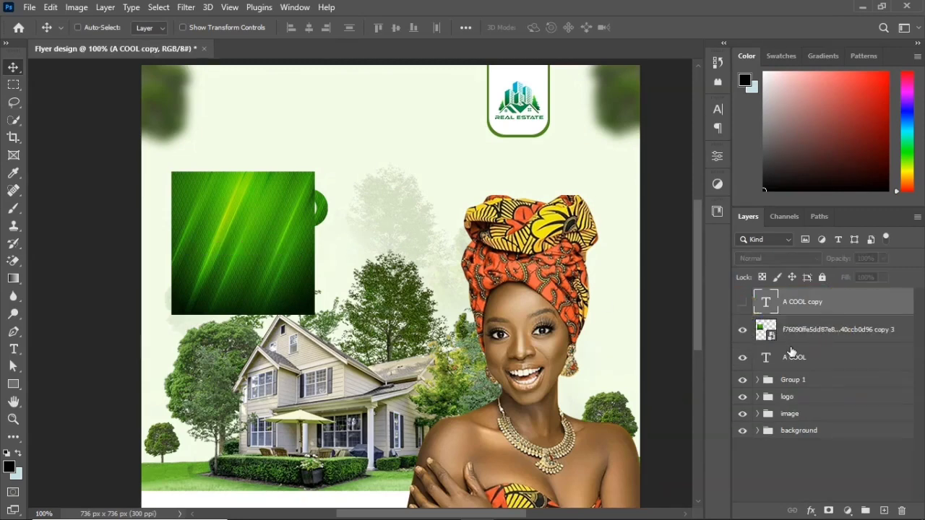
Clip the green texture into A COOL and shift it within the letters
left_click(813, 331)
right_click(826, 336)
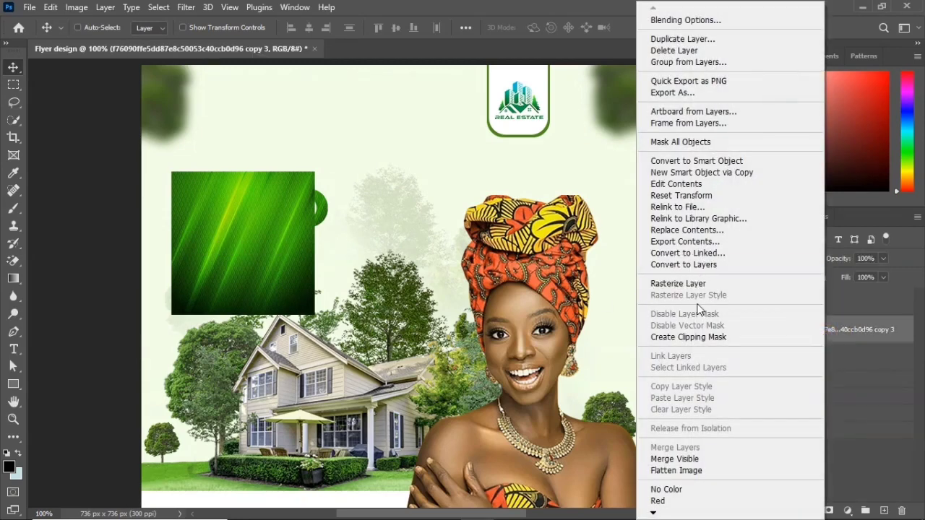
left_click(694, 337)
left_click_drag(383, 240, 345, 206)
left_click(805, 310)
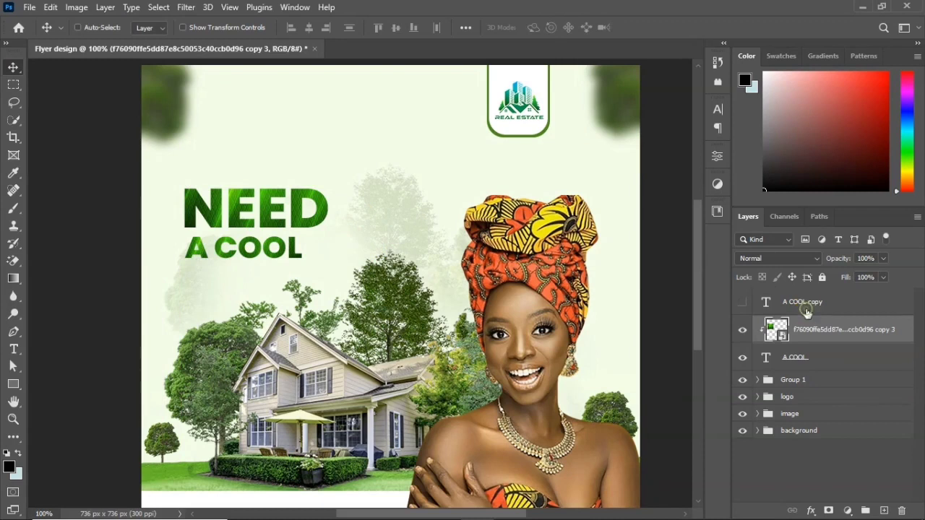
left_click(745, 305)
Move the A COOL copy below it and retype it as PLACE TO RENT
left_click_drag(263, 254, 268, 290)
key("t")
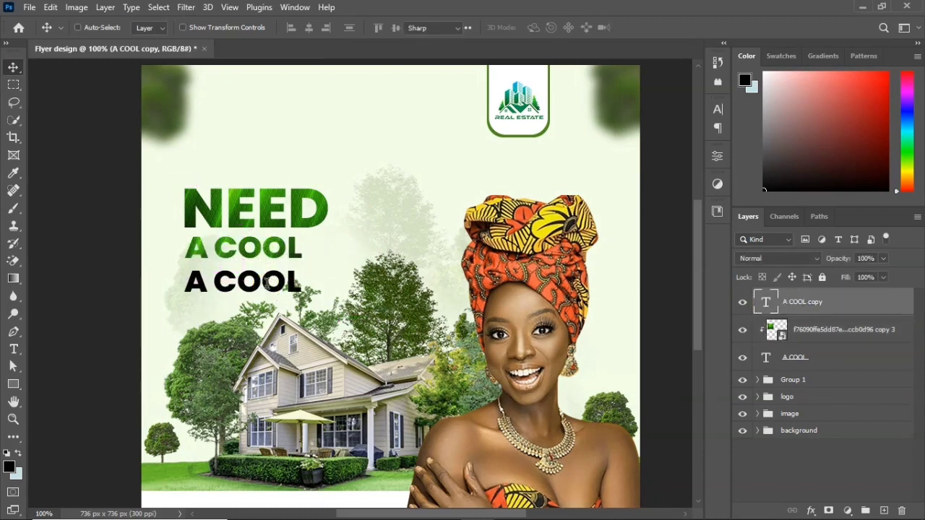
triple_click(267, 284)
type("PLACE")
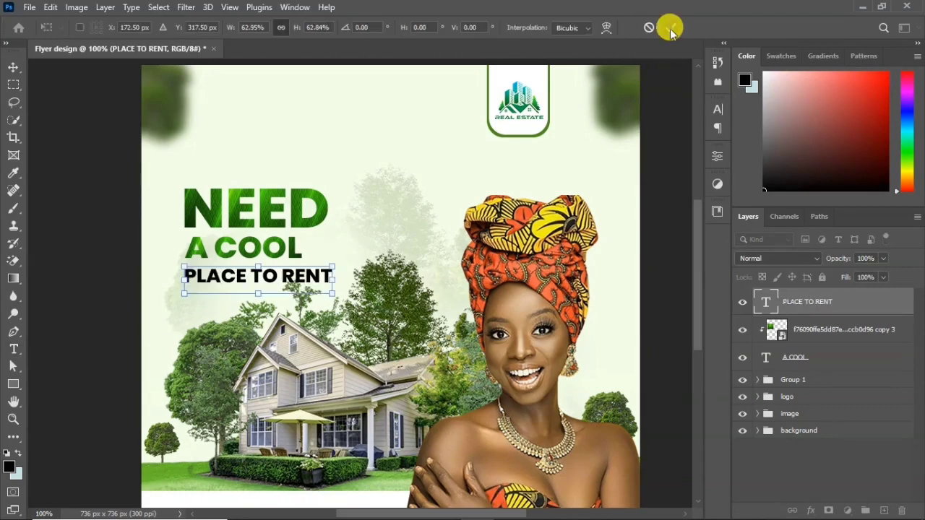
left_click(671, 29)
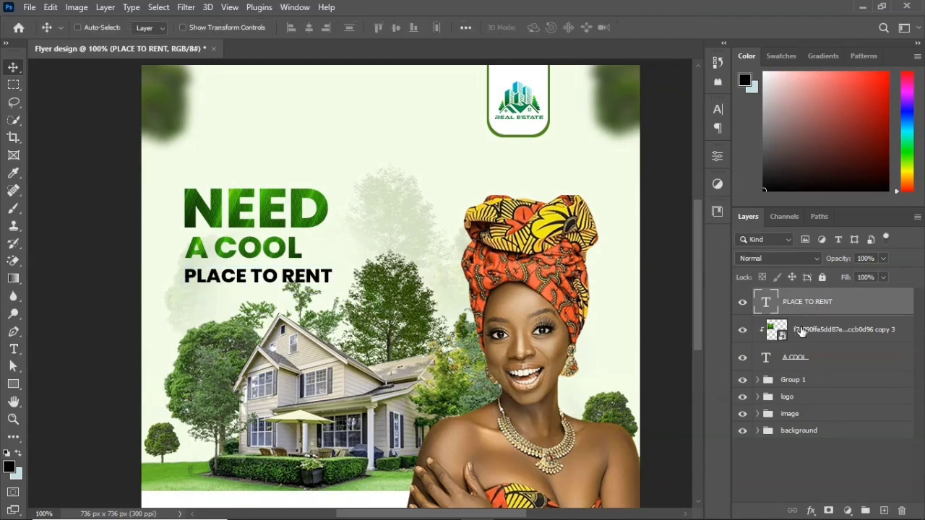
Clip a green texture copy into PLACE TO RENT, enlarged to cover the text
left_click(808, 327)
left_click_drag(808, 328, 816, 299)
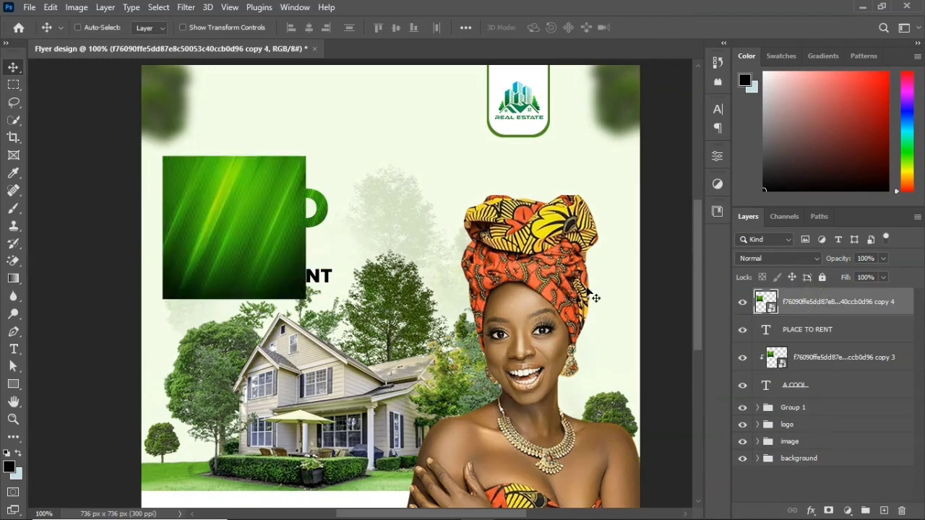
right_click(809, 303)
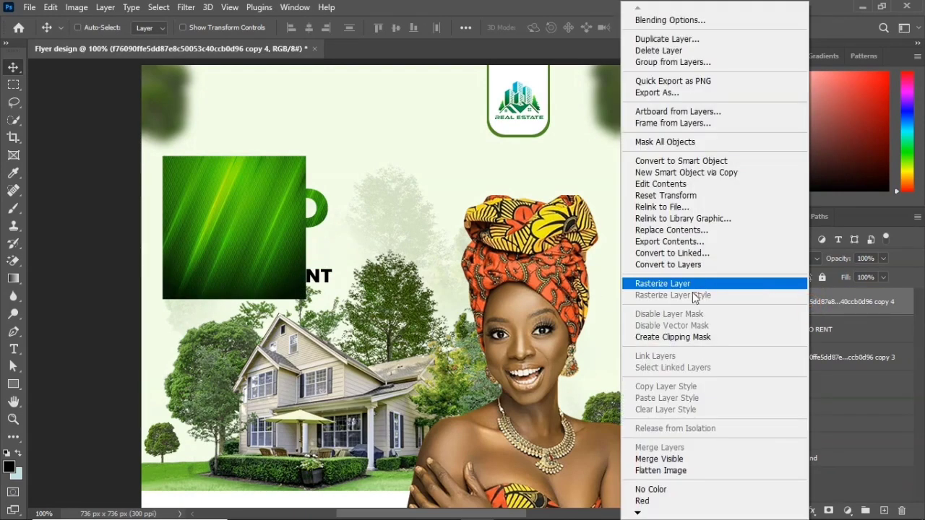
left_click(682, 336)
left_click_drag(246, 239, 278, 258)
key("ctrl+t")
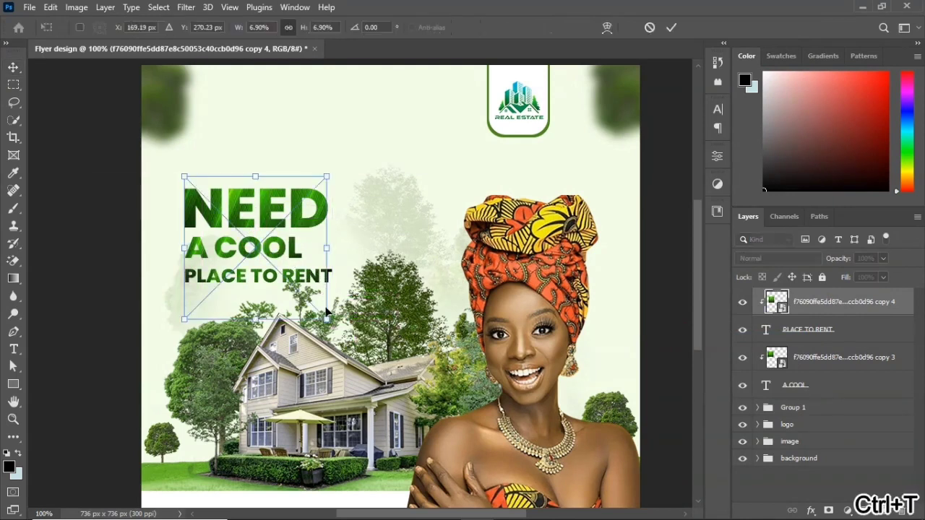
left_click_drag(328, 320, 343, 333)
left_click(671, 27)
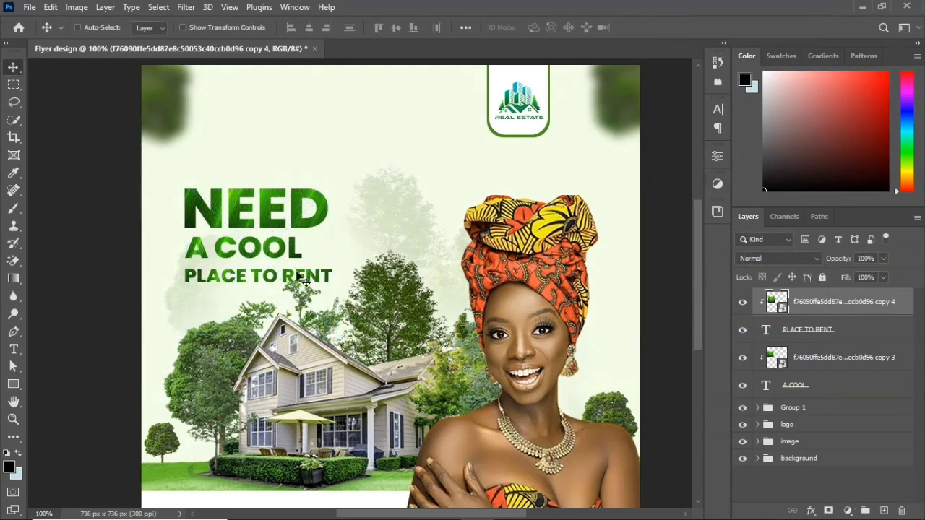
Group the headline layers as TEXT LAYER and move the headline up slightly
left_click(824, 329)
left_click_drag(363, 281, 363, 276)
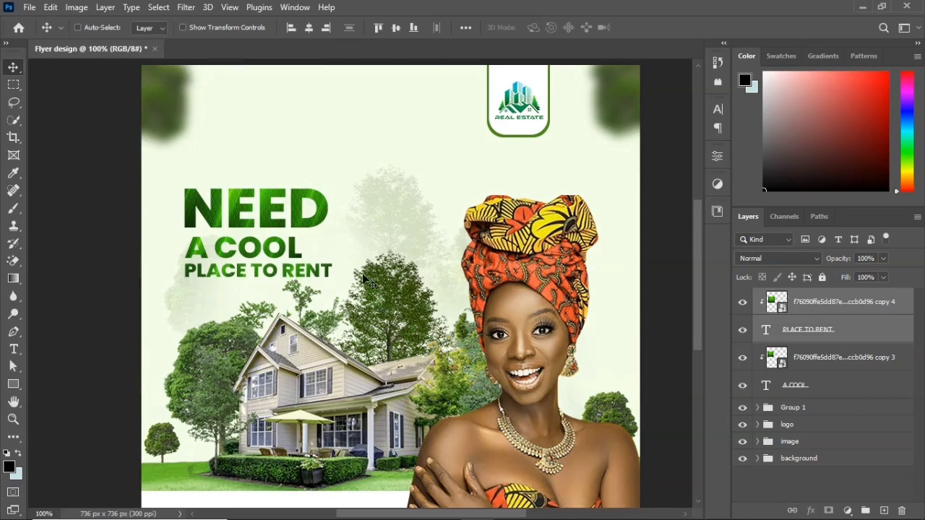
left_click(822, 407, "shift")
left_click(832, 312, "ctrl")
key("ctrl+g")
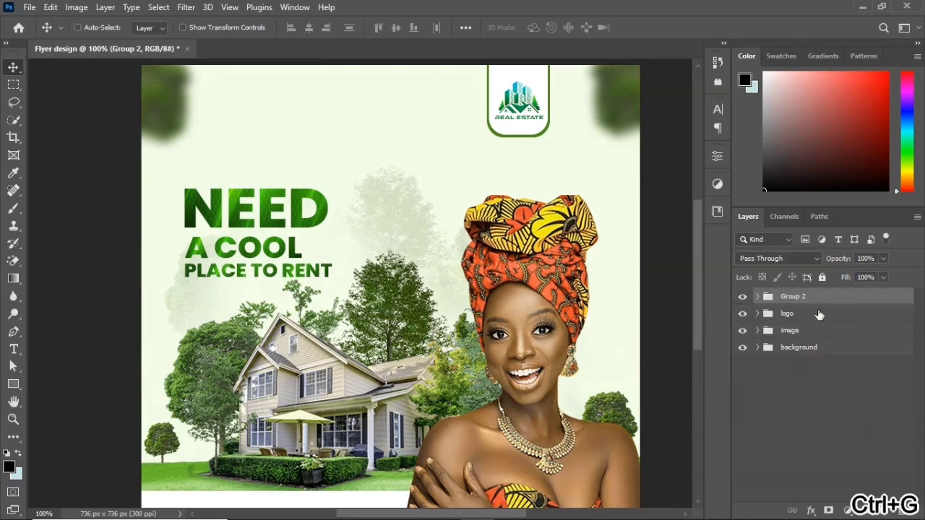
double_click(791, 297)
type("TEXT")
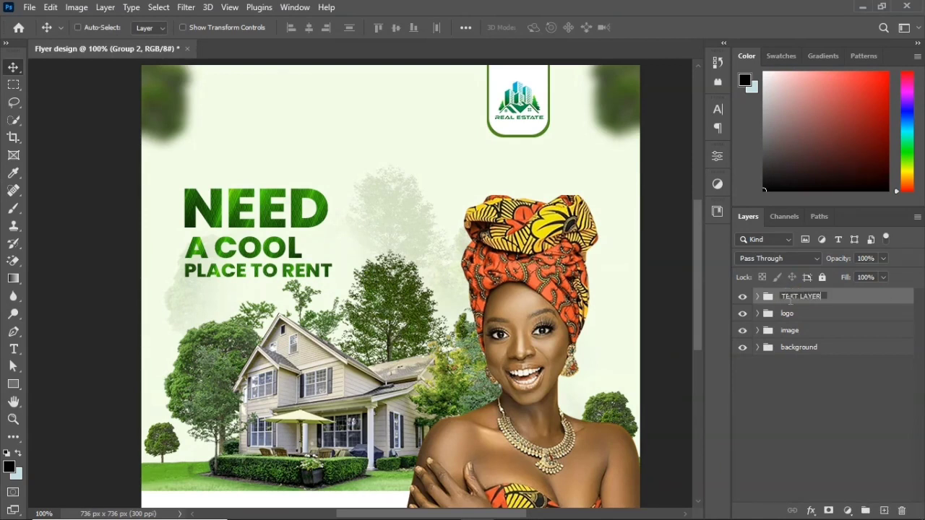
type(" LAYER")
key("Return")
left_click_drag(300, 252, 301, 247)
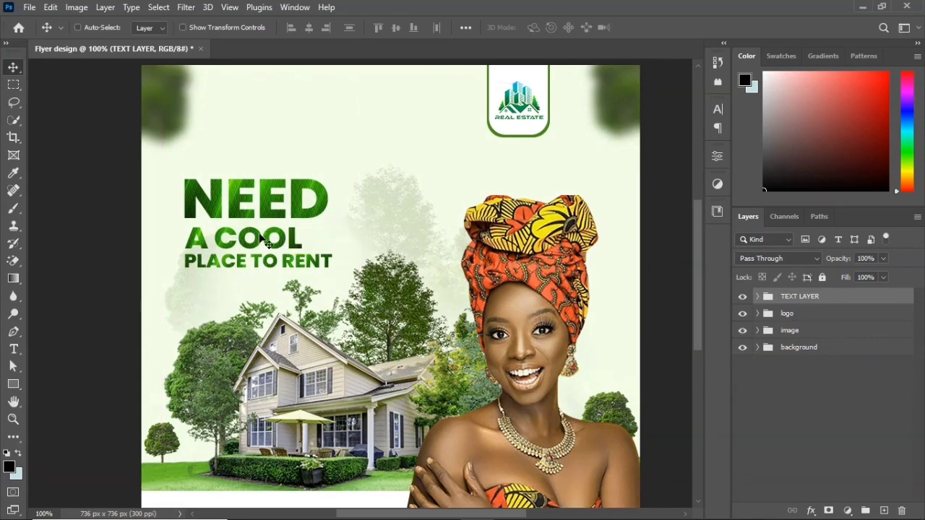
left_click(13, 349)
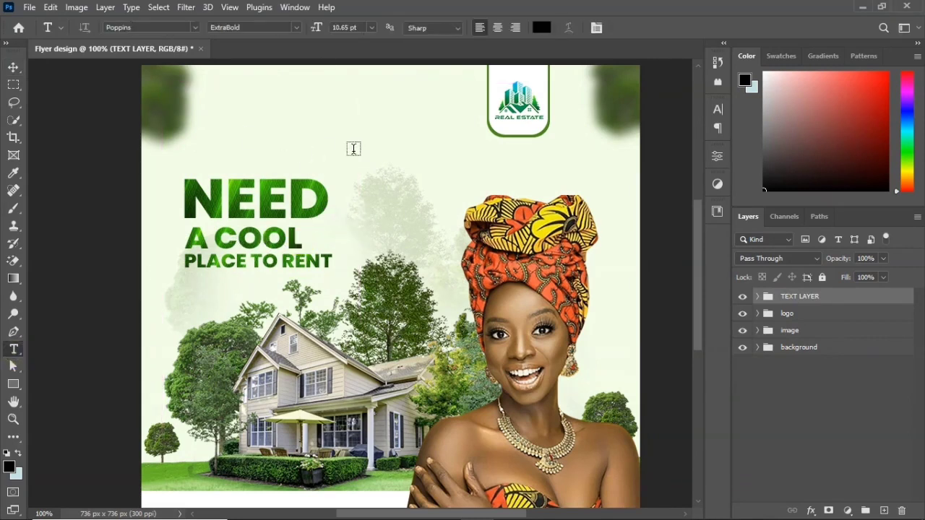
Add HARDERES REAL ESTATE GROUP text, scaled to about 28%, above the headline
left_click(357, 153)
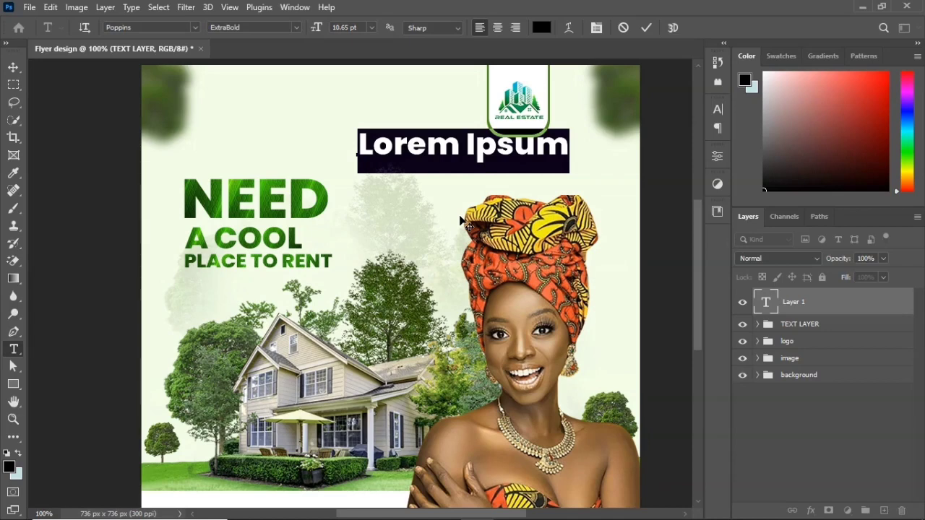
key("ctrl+v")
key("ctrl+t")
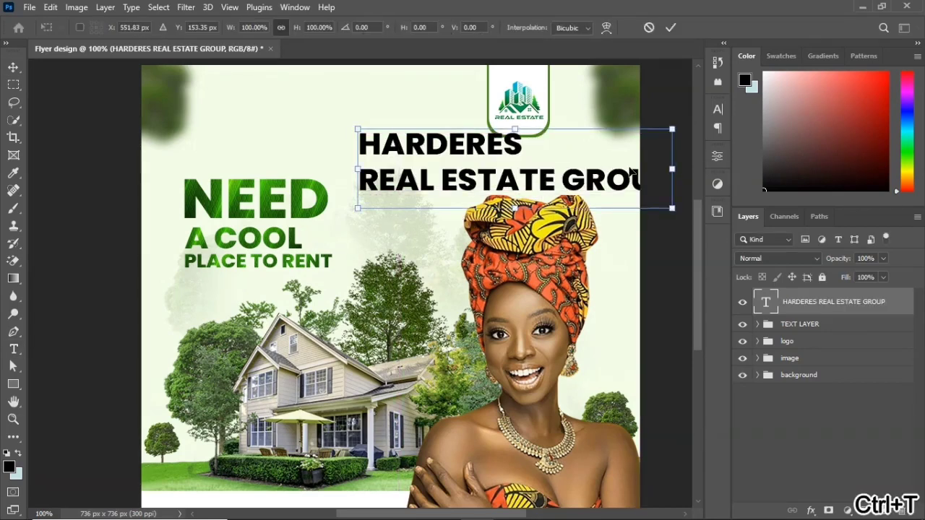
left_click_drag(672, 130, 244, 156)
left_click(670, 27)
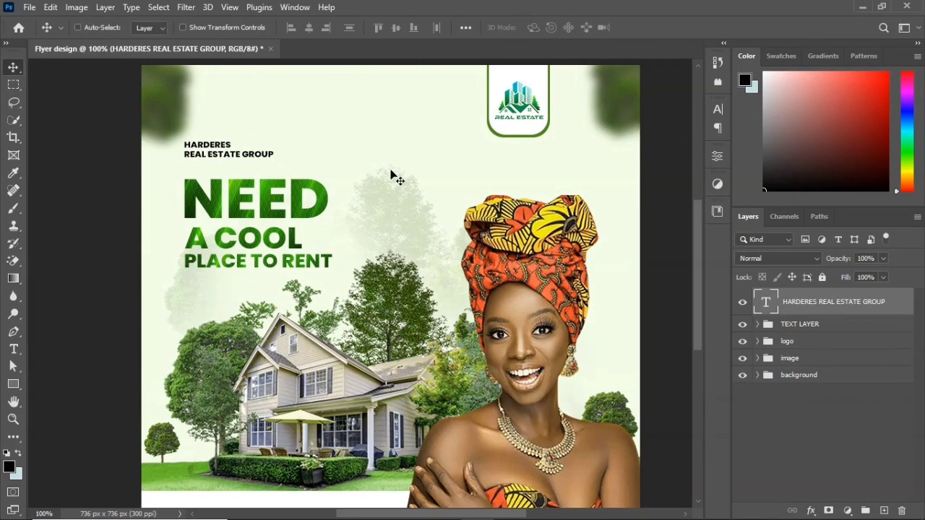
scroll(390, 174, "down", 5)
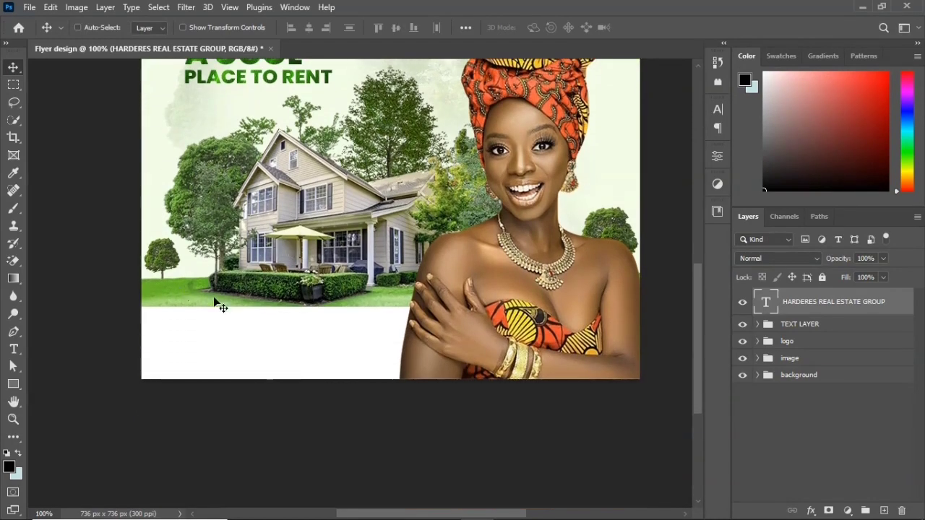
Draw a rectangle bar below the house photo and give it a Gradient Overlay
left_click(13, 384)
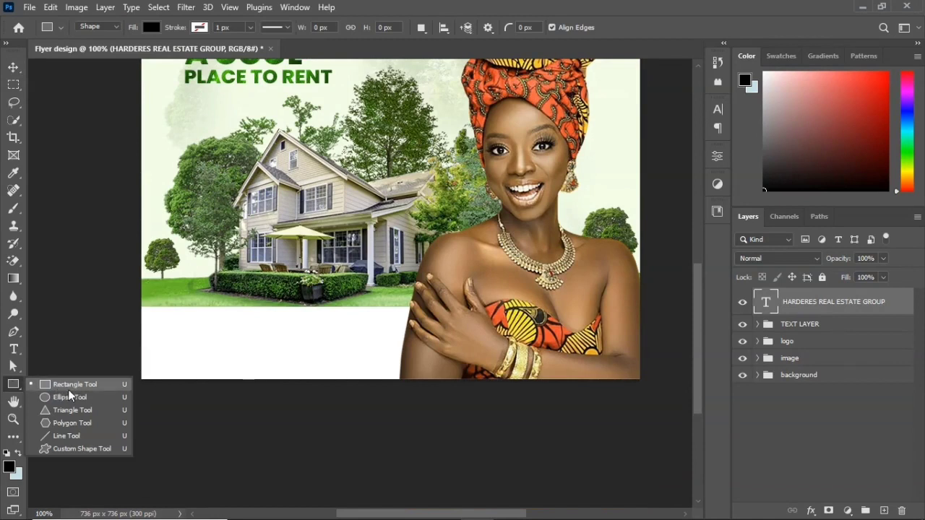
left_click(74, 391)
left_click_drag(166, 291, 326, 324)
left_click(686, 150)
left_click(13, 67)
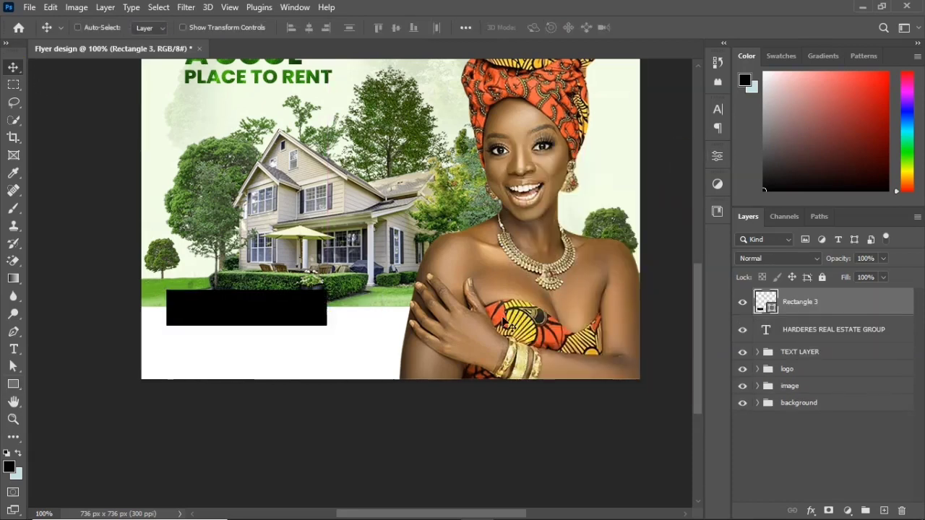
left_click(872, 306)
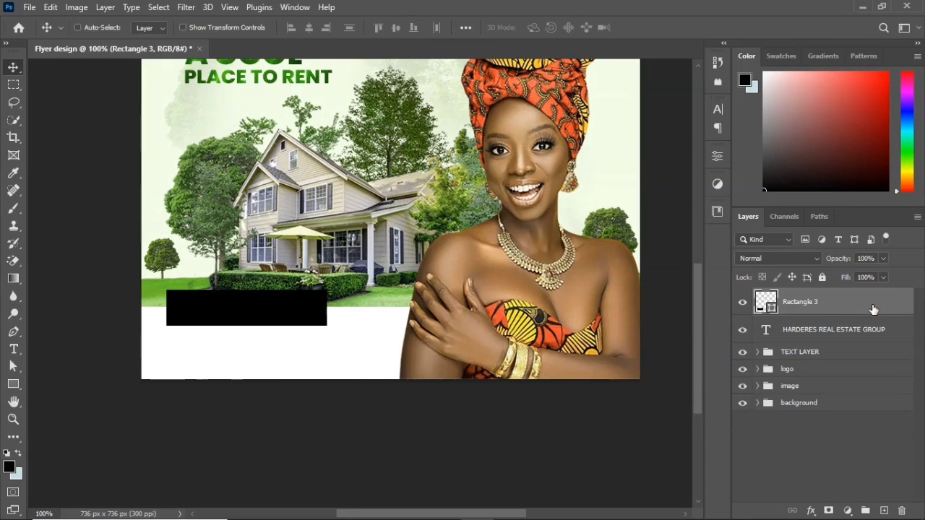
double_click(872, 307)
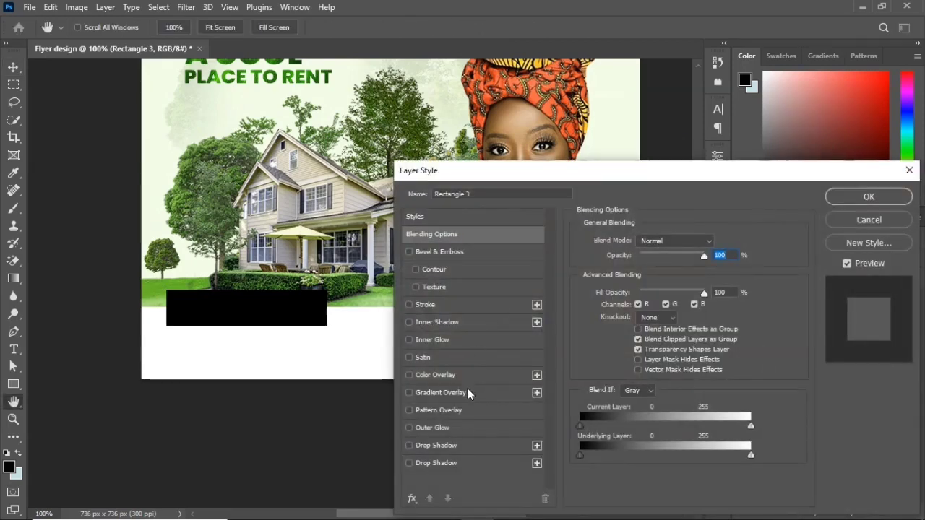
left_click(467, 392)
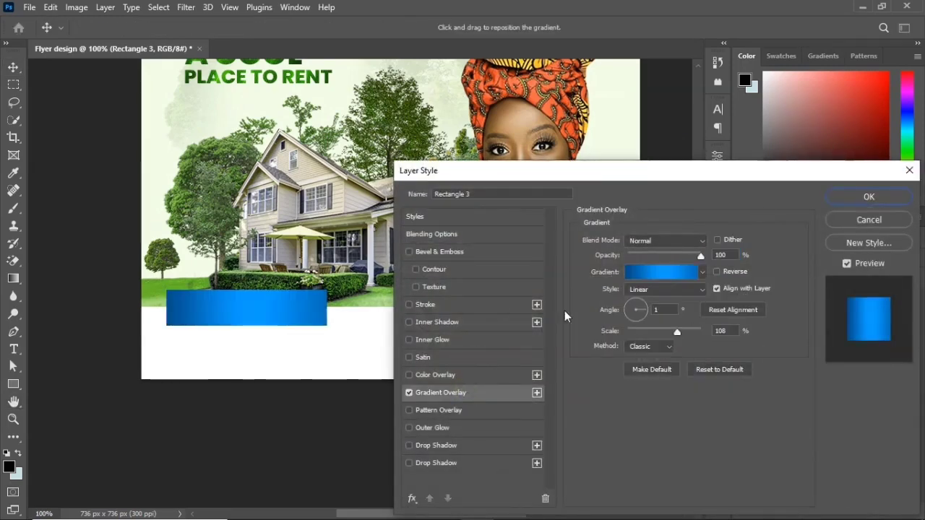
Set the gradient's left stop to a dark hedge green sampled from the photo
left_click(633, 278)
left_click(559, 337)
left_click(623, 394)
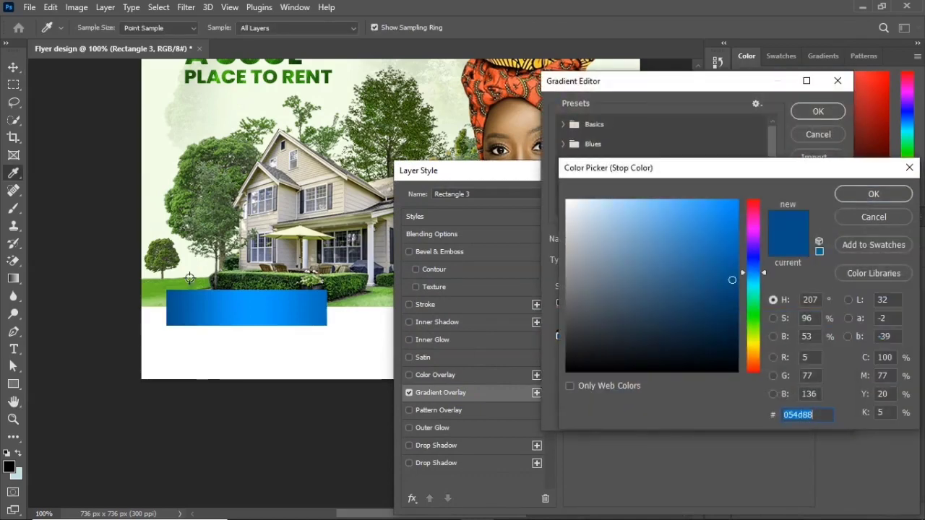
left_click(181, 280)
left_click(340, 285)
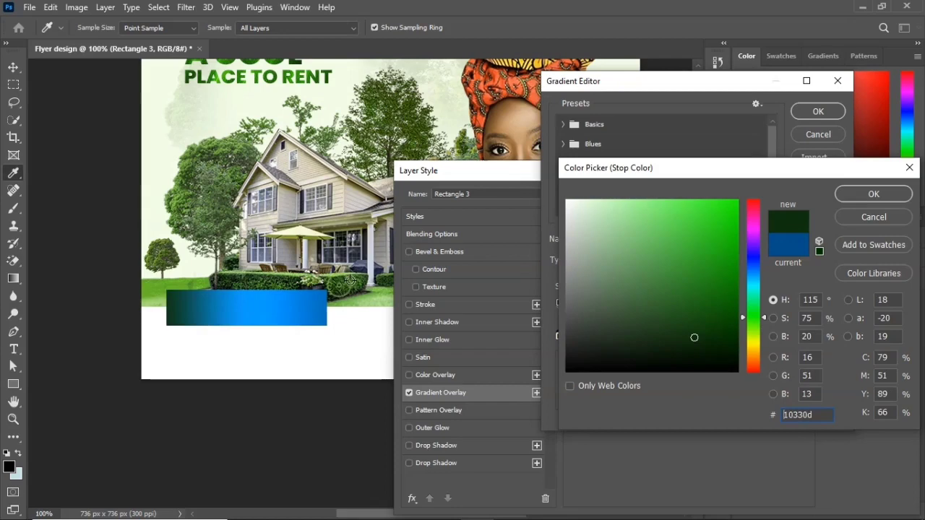
left_click(873, 194)
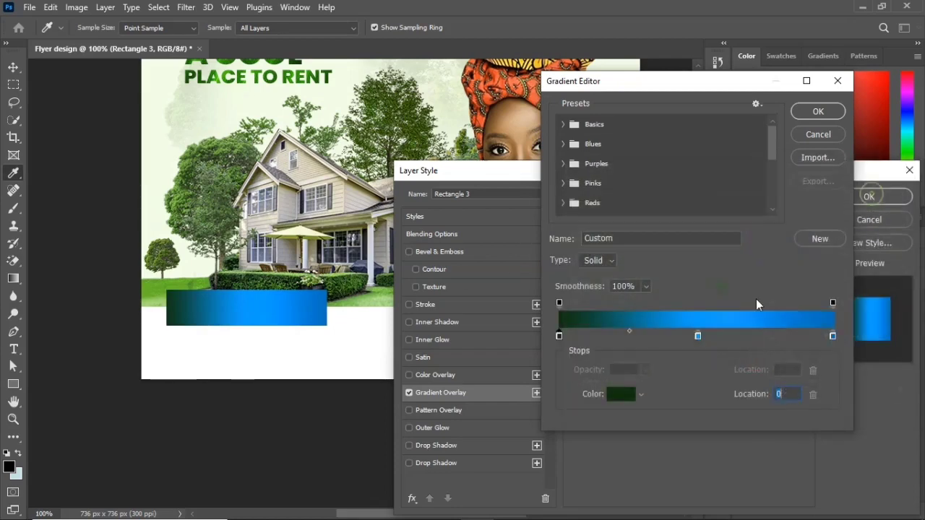
Set the gradient's right stop to a brighter green
left_click(832, 337)
left_click(610, 394)
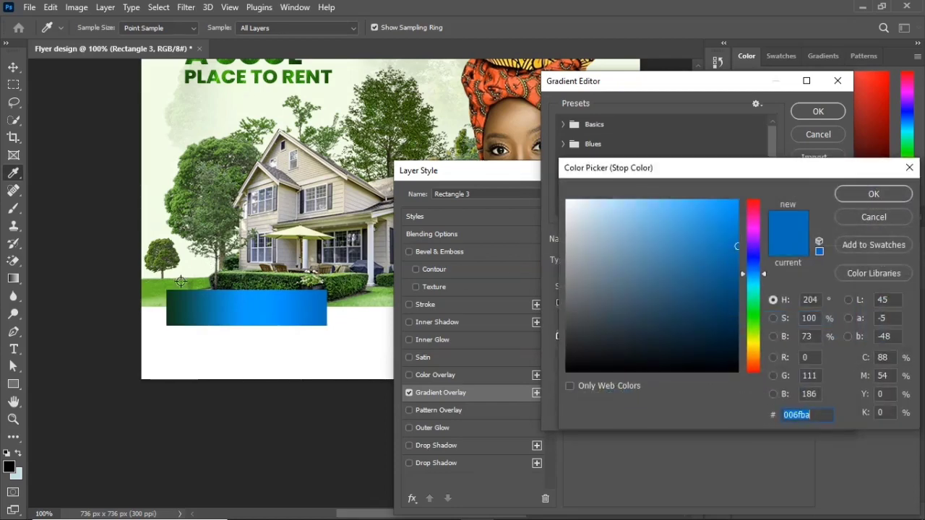
left_click(180, 282)
left_click(239, 279)
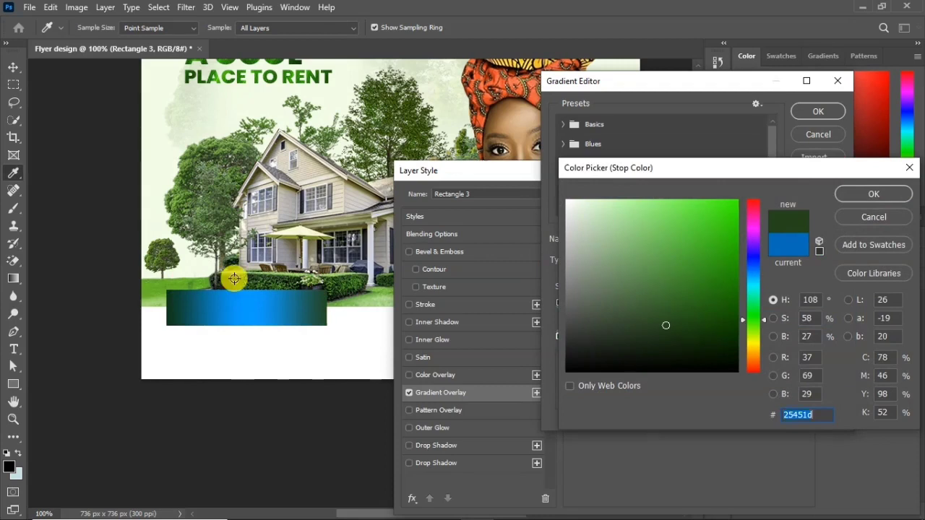
left_click(234, 279)
left_click(729, 299)
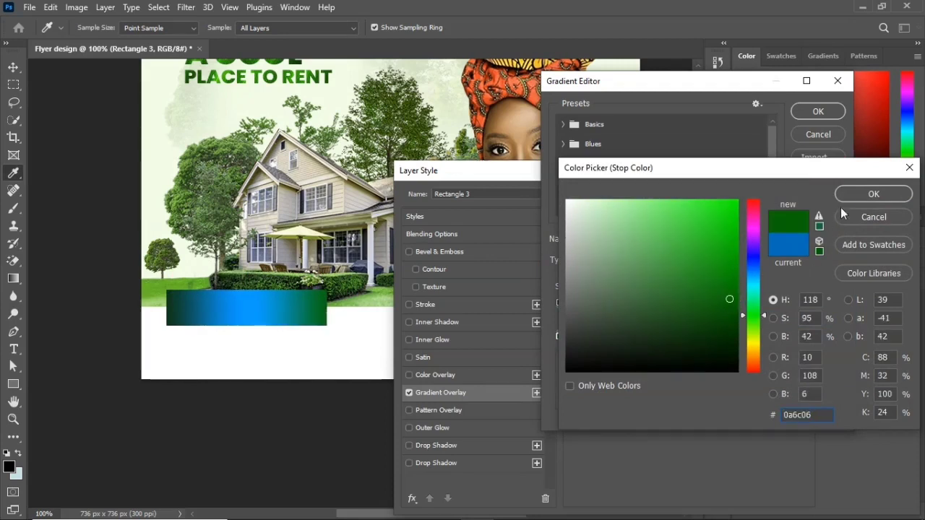
left_click(874, 194)
Make the middle stop yellow-green (93bd07) and accept the gradient and layer style
left_click(697, 337)
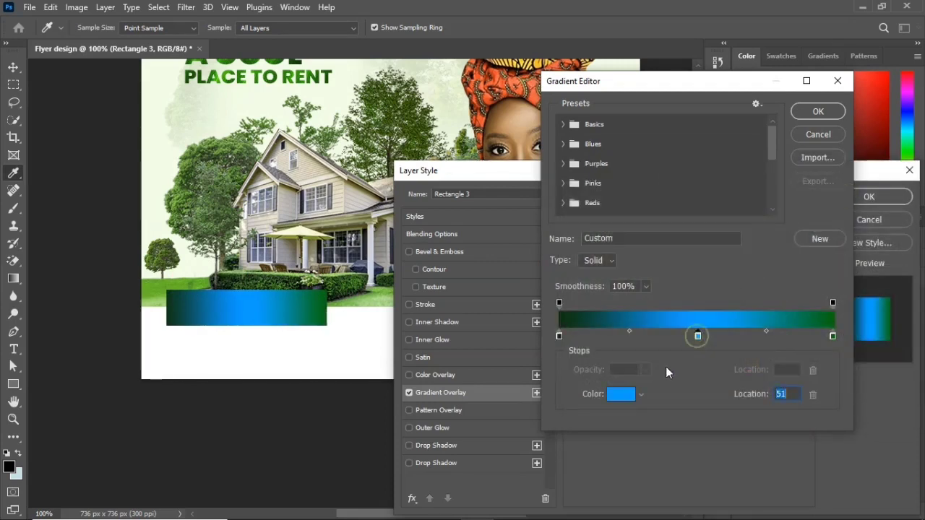
left_click(618, 394)
left_click(292, 233)
left_click_drag(703, 235, 732, 244)
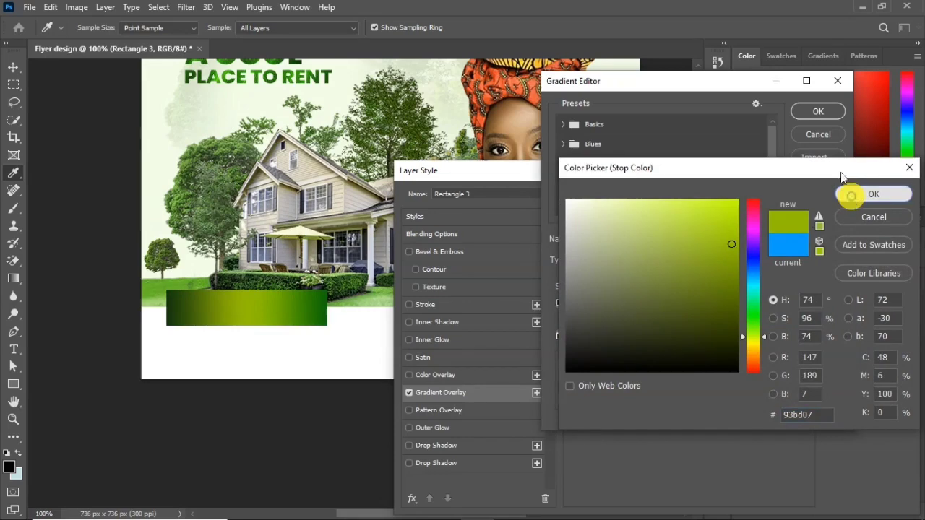
left_click(866, 193)
left_click(818, 112)
left_click(870, 198)
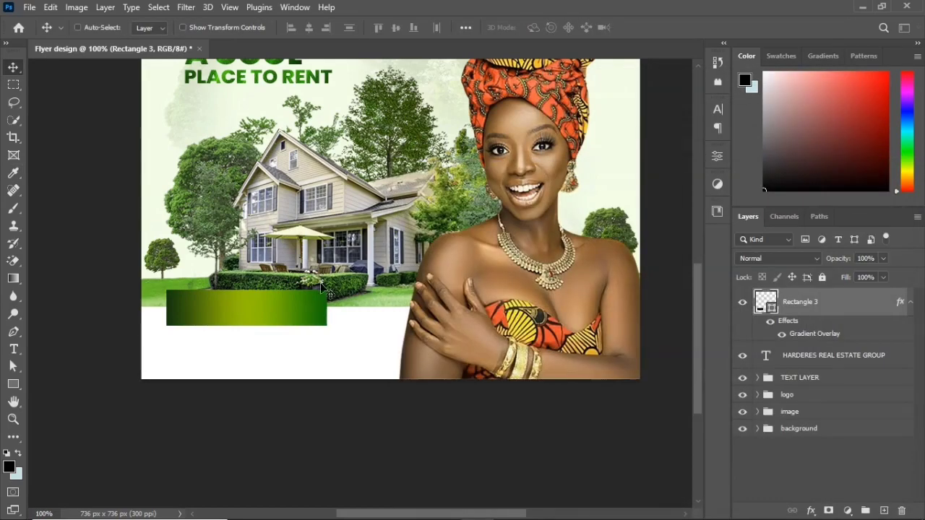
Type 2000K | 1000K and move it onto the green banner
left_click(909, 302)
left_click(13, 349)
left_click(390, 210)
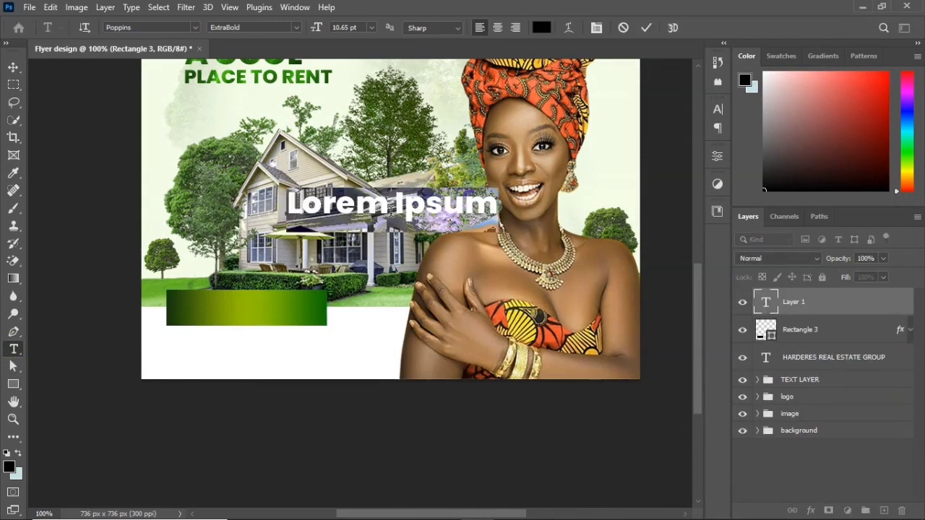
type("200")
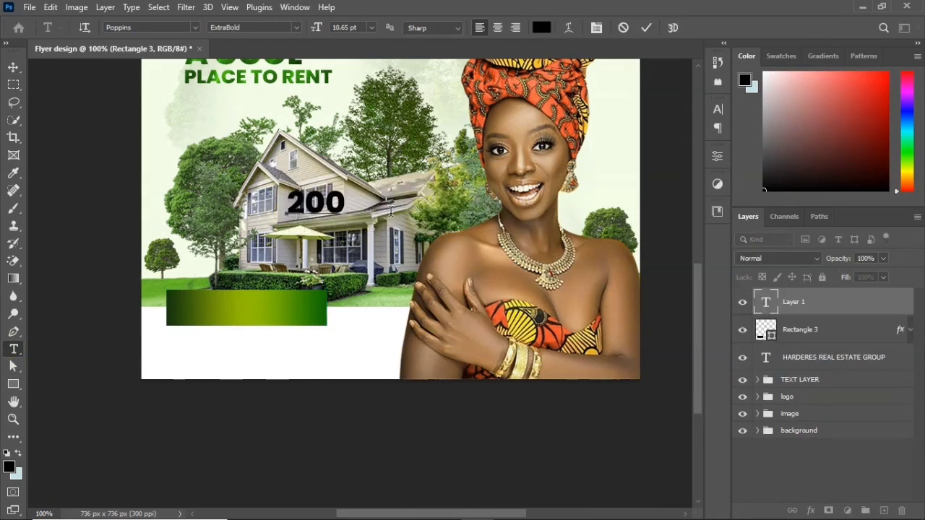
type("0K | 1000K")
left_click(646, 28)
key("v")
left_click_drag(451, 200, 329, 299)
Scale the price text down to fit the banner, viewed at 200%
key("ctrl+t")
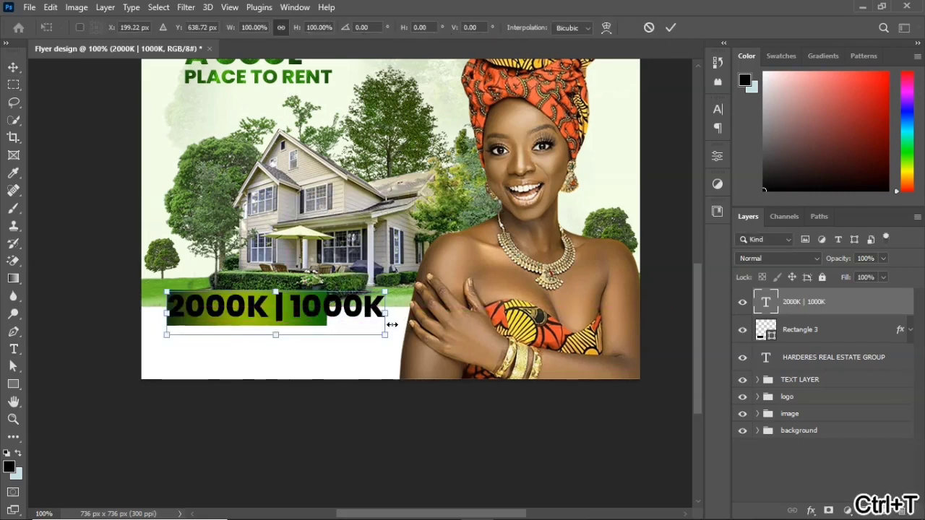
left_click_drag(386, 335, 305, 318)
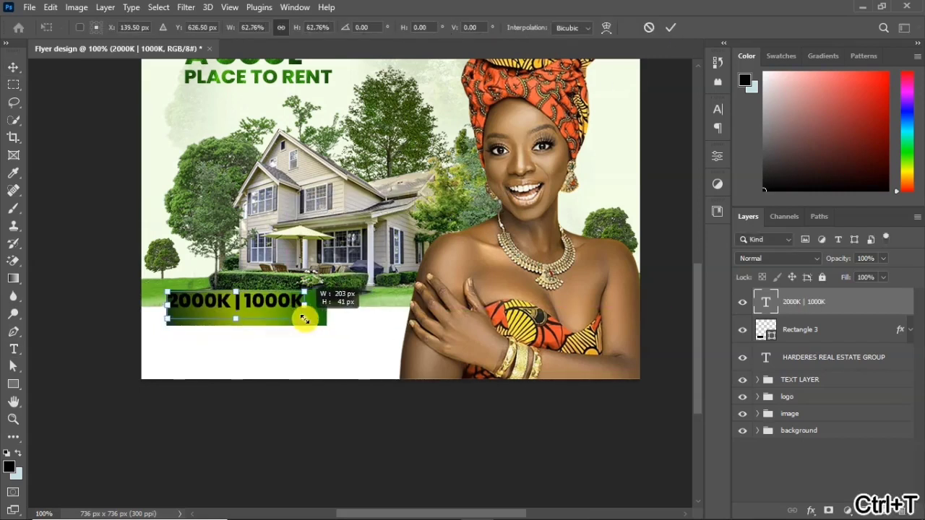
left_click(669, 29)
key("ctrl+plus")
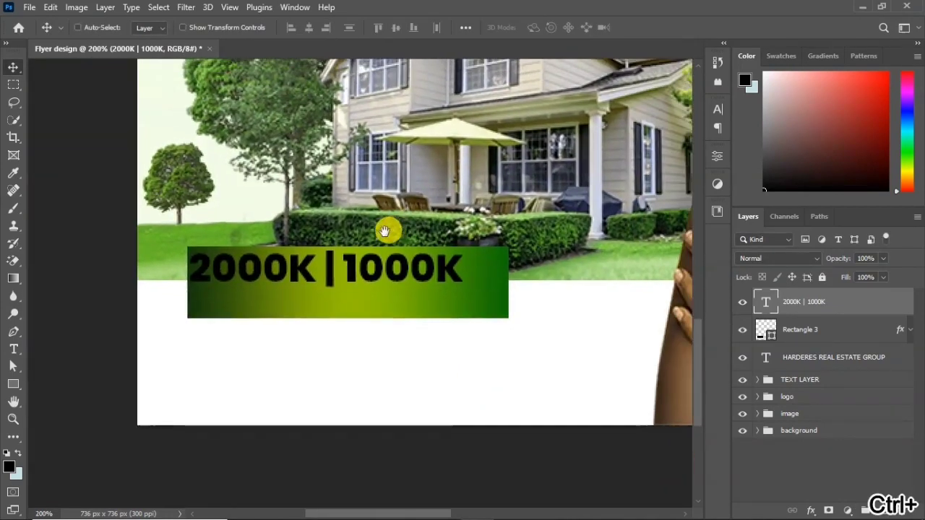
scroll(388, 231, "right", 2)
left_click_drag(340, 282, 364, 295)
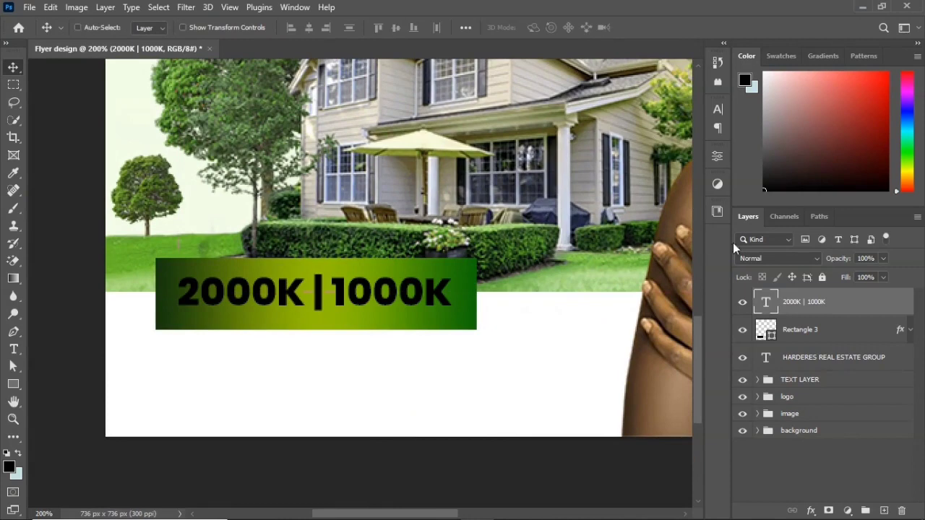
Make the price text white and nudge it up inside the banner
left_click(717, 112)
left_click(681, 185)
left_click(398, 380)
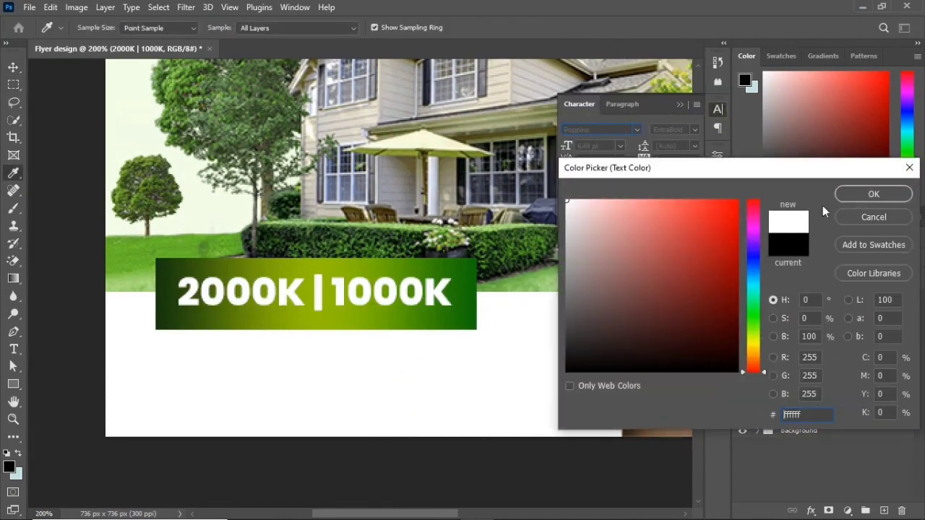
left_click(855, 192)
left_click(680, 105)
key("Up")
key("Up")
key("Up")
key("Up")
Duplicate the price text below, retype it FULL PRICE, and scale it down
left_click_drag(367, 284, 372, 322)
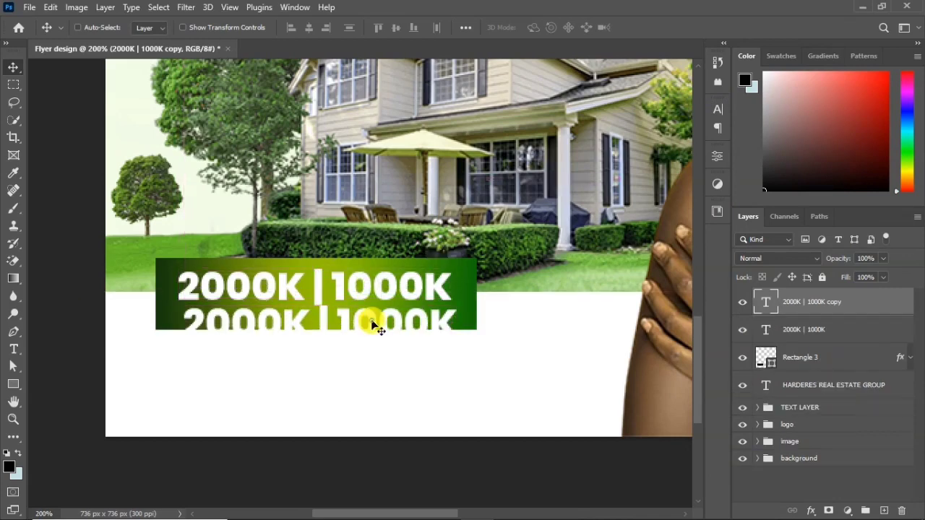
double_click(372, 325)
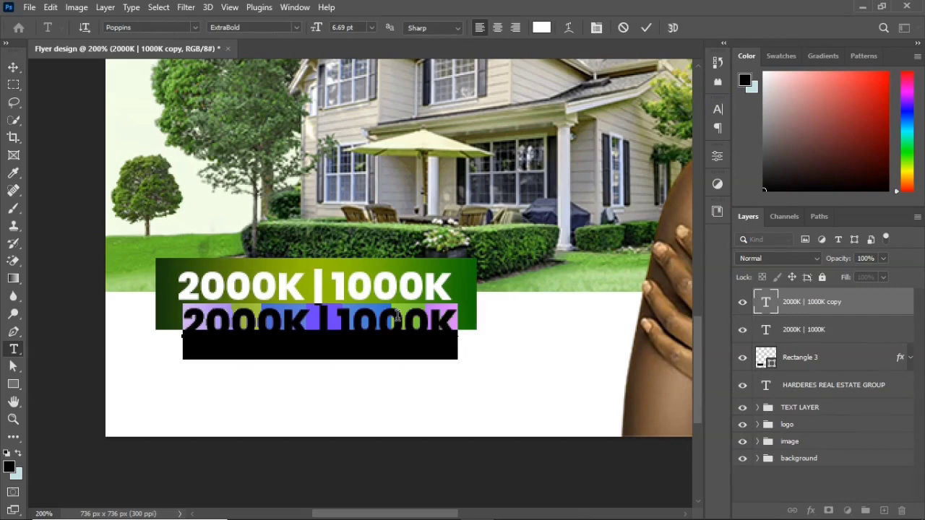
type("FULL PRICE")
left_click(646, 28)
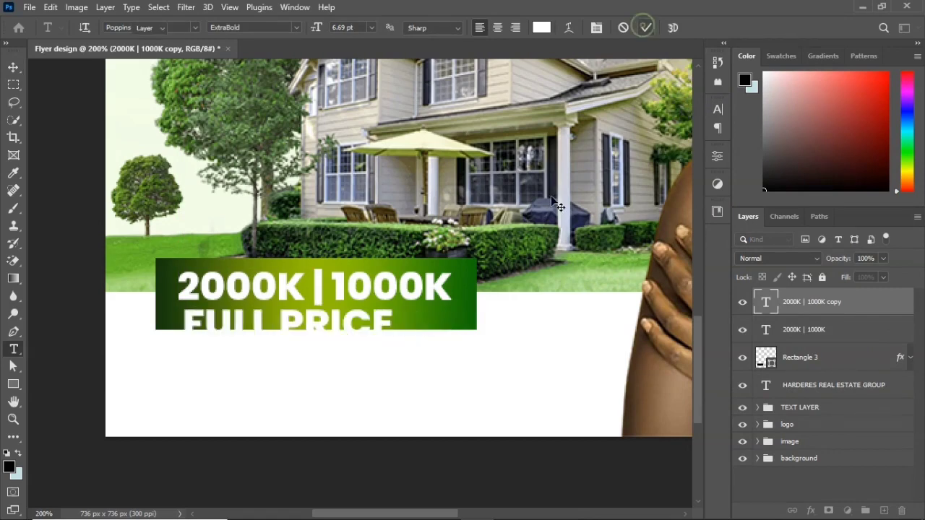
key("ctrl+t")
left_click_drag(386, 303, 279, 316)
left_click(670, 27)
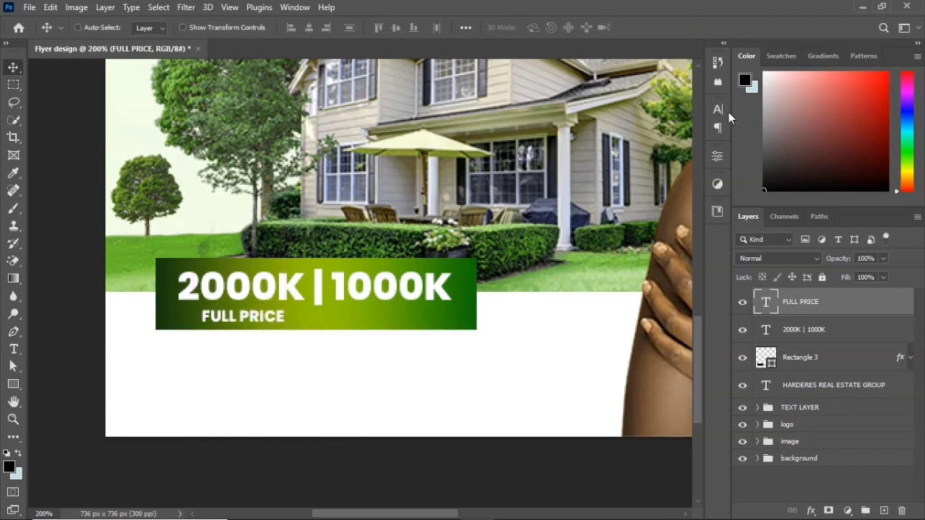
left_click(718, 108)
Set FULL PRICE to Poppins Medium and position it under 2000K
left_click(636, 130)
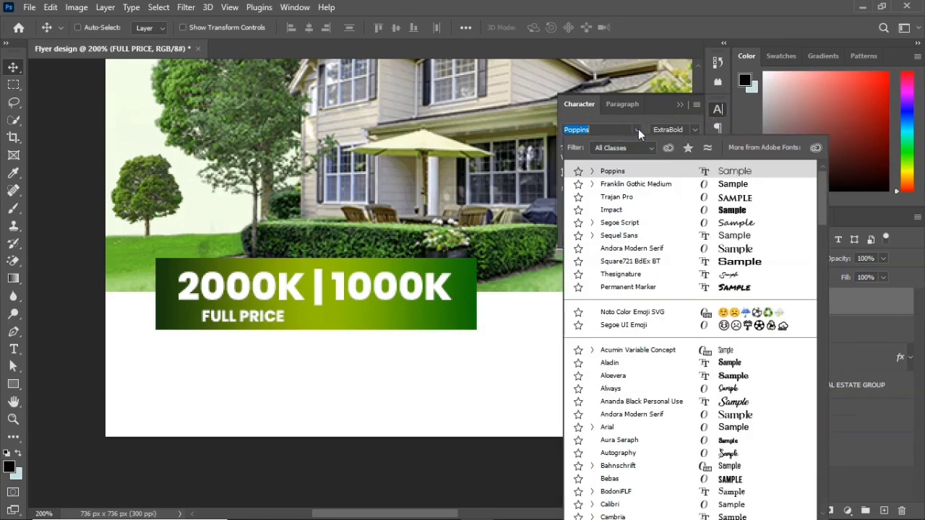
left_click(693, 130)
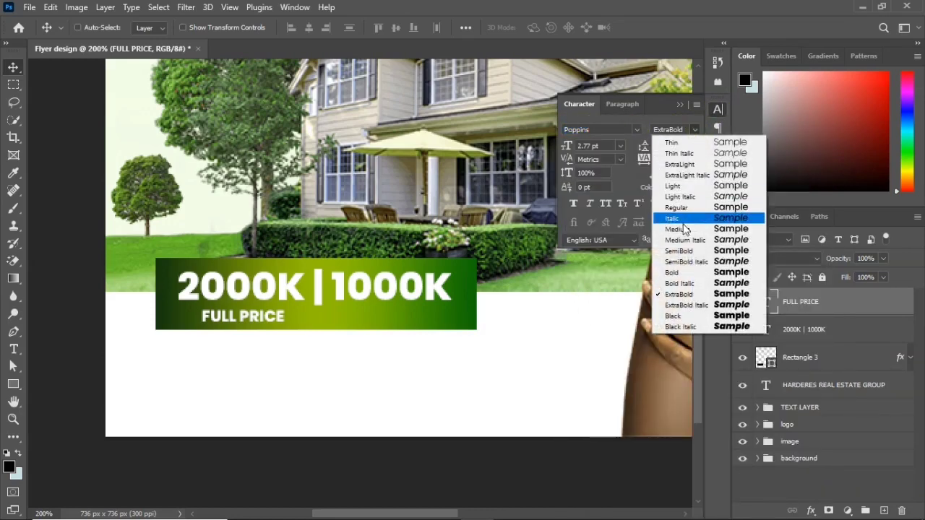
left_click(683, 229)
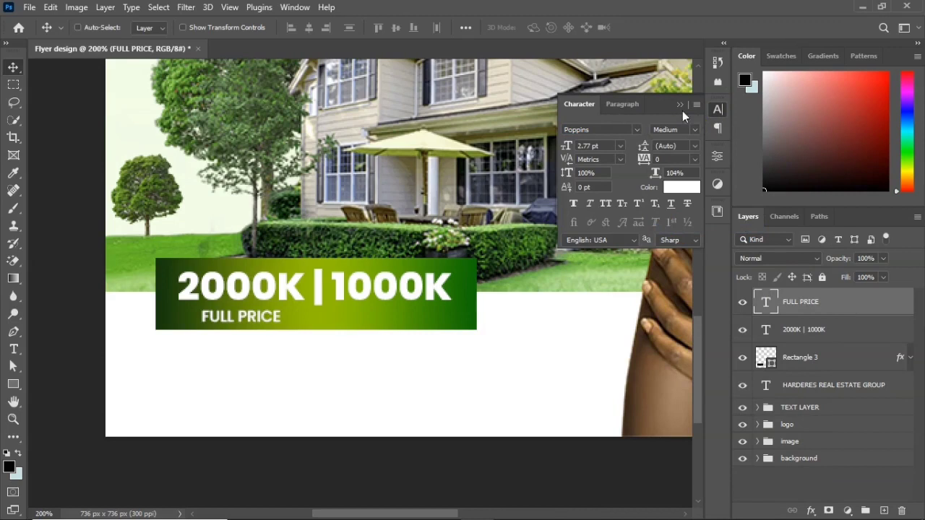
left_click(679, 104)
left_click_drag(299, 303, 330, 282)
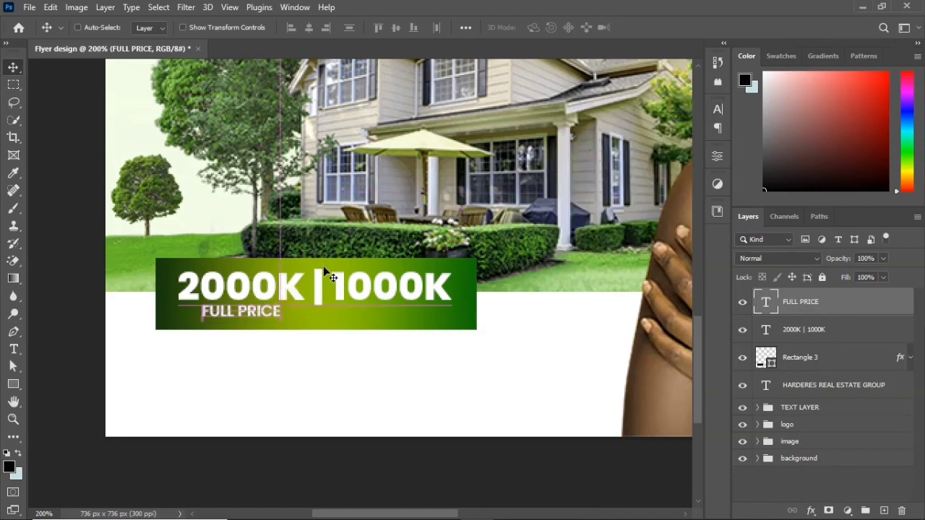
key("Down")
key("Down")
key("Left")
key("Left")
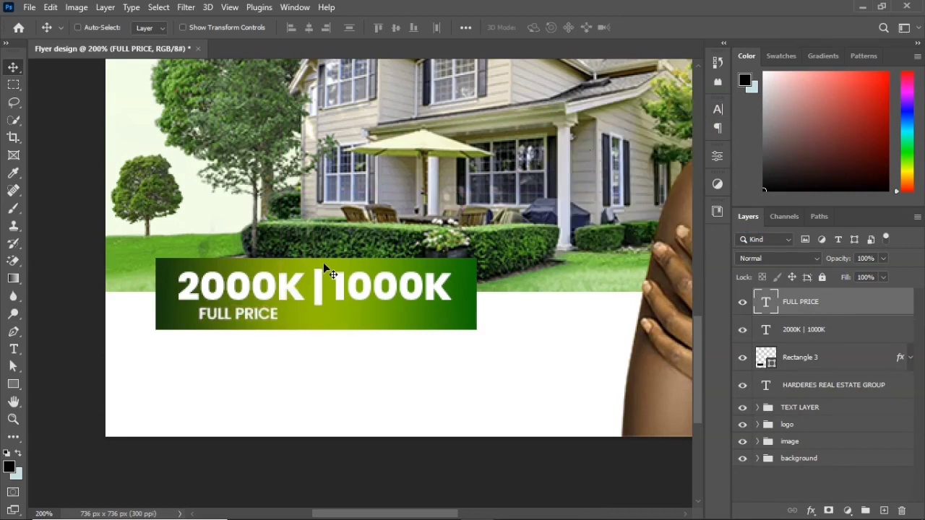
Duplicate FULL PRICE, move the copy under 1000K and retype it HALF PRICE
key("ctrl+j")
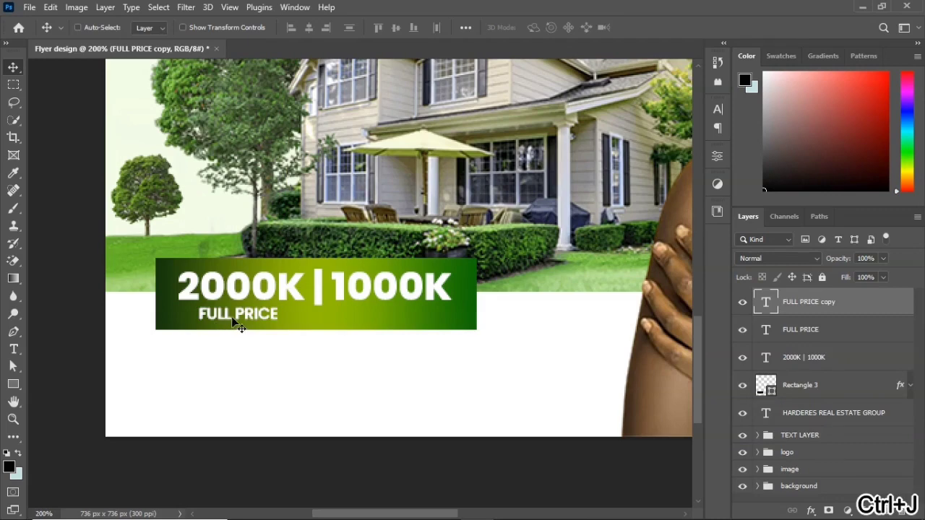
left_click_drag(241, 317, 392, 314)
key("t")
double_click(375, 311)
type("HALF")
left_click(645, 28)
key("v")
key("ctrl+minus")
key("h")
left_click_drag(426, 273, 405, 255)
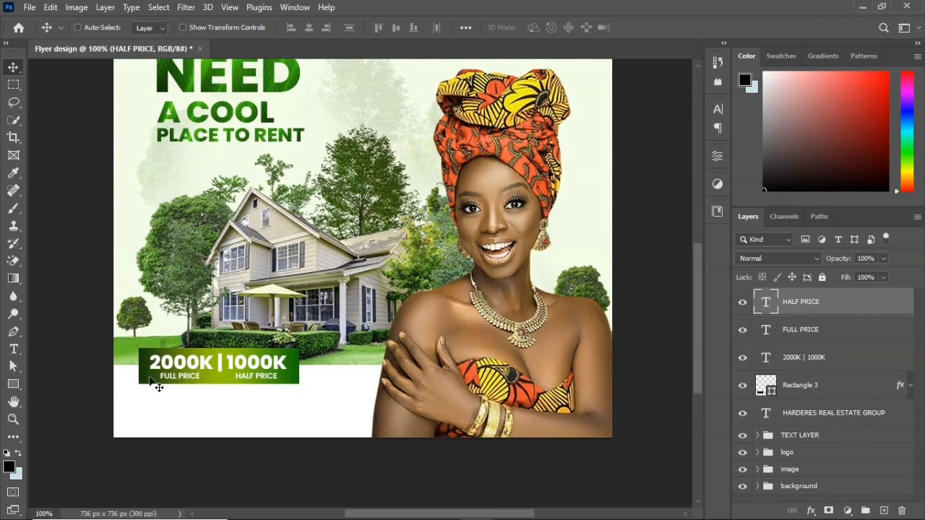
Group the banner and price layers as PRICE, and the company name separately
left_click(811, 383, "shift")
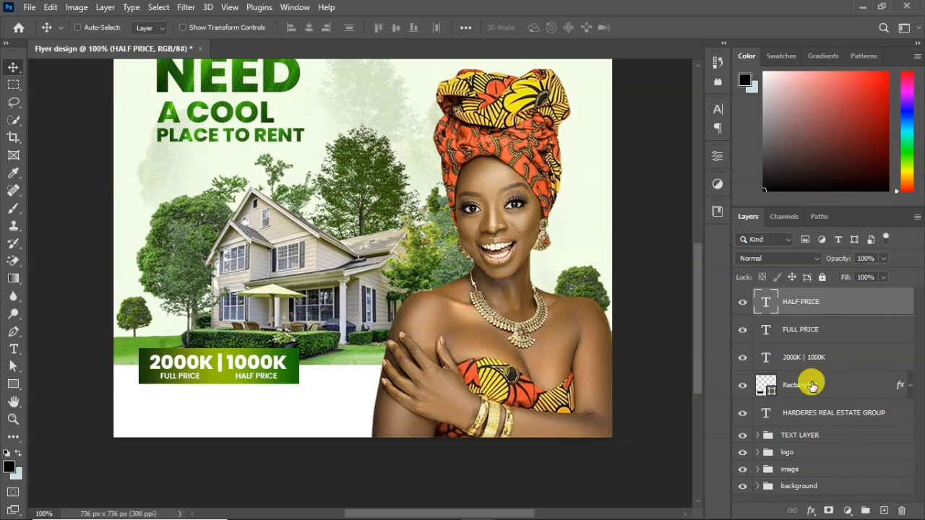
key("ctrl+g")
double_click(791, 297)
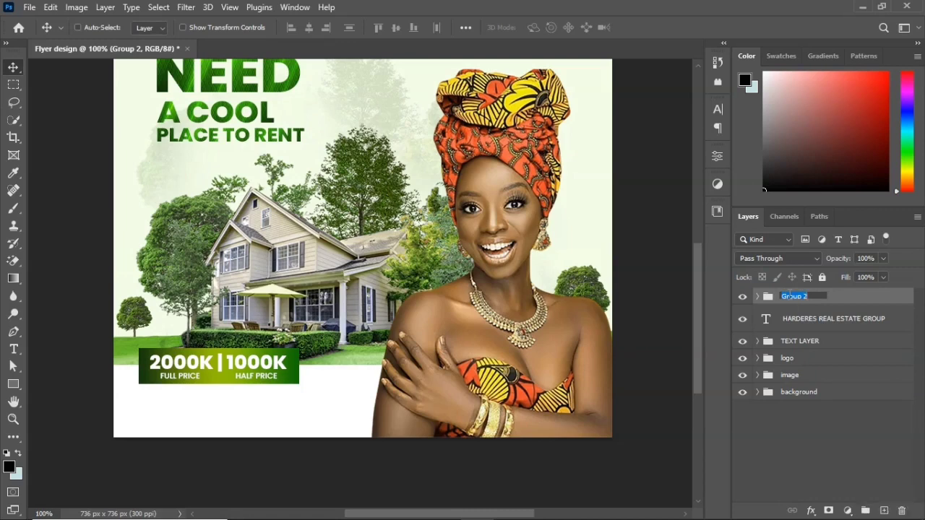
key("Return")
left_click(800, 320)
key("ctrl+g")
double_click(793, 316)
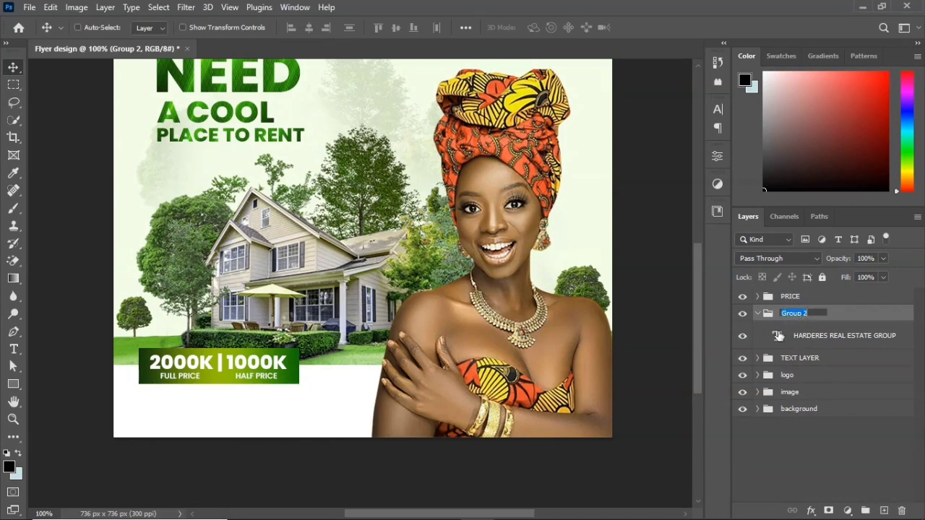
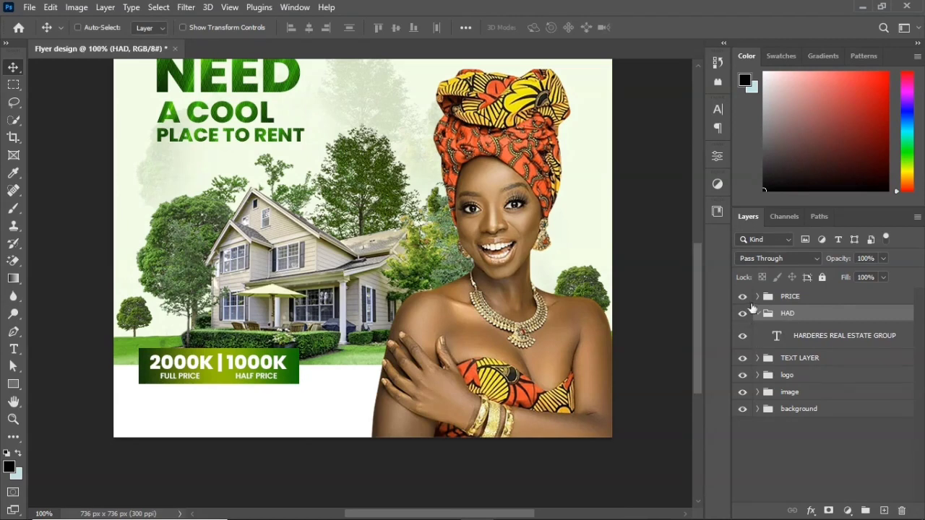
Inside the PRICE group, type the two-line text 'FOR MORE INFO CALL' / 'HARDERES GROUP ON'
left_click(757, 314)
left_click(801, 296)
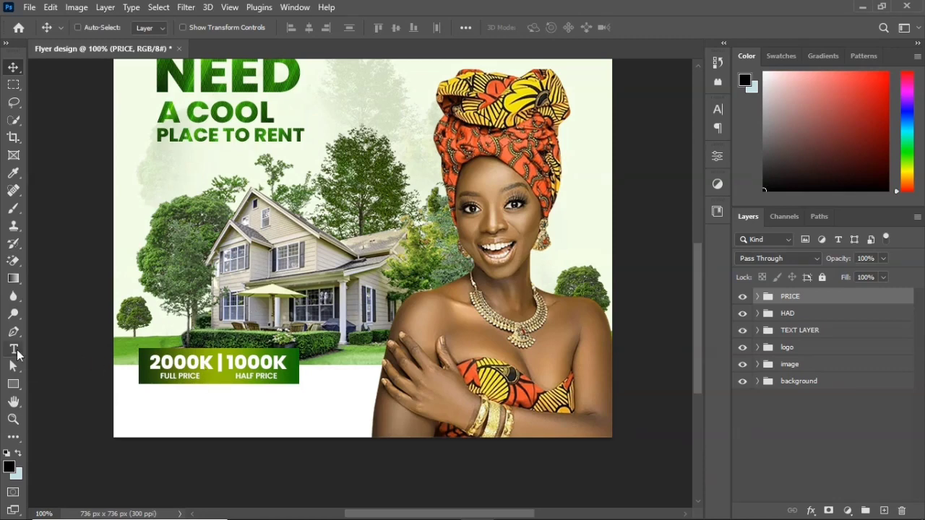
left_click(14, 350)
left_click(247, 298)
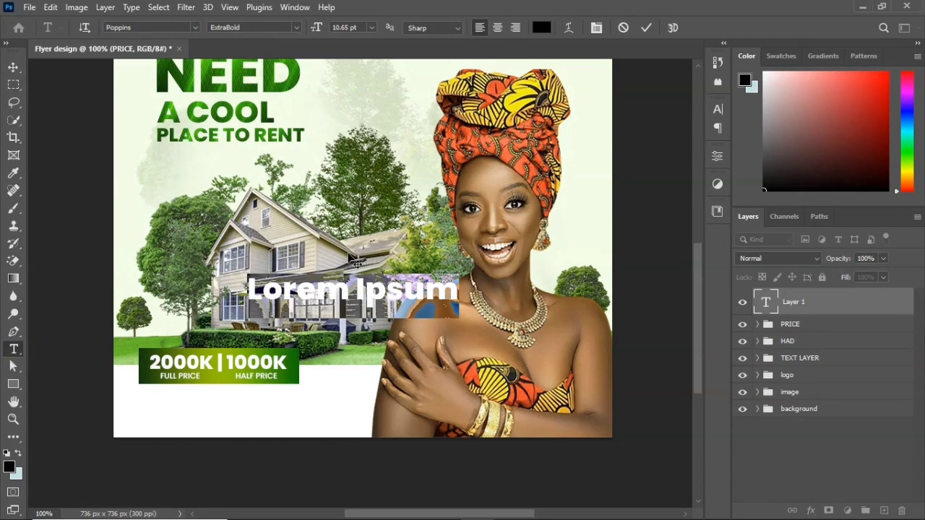
type("FOR MORE INFO CALL")
key("Return")
type("HARDERES GROUP ON")
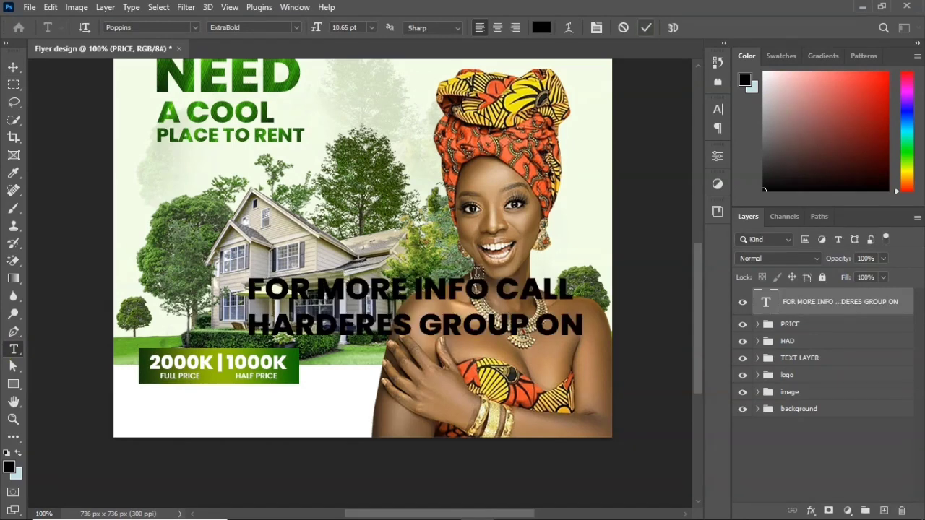
key("ctrl+Return")
Scale the info text down to about a quarter and place it beneath the price banner
key("ctrl+t")
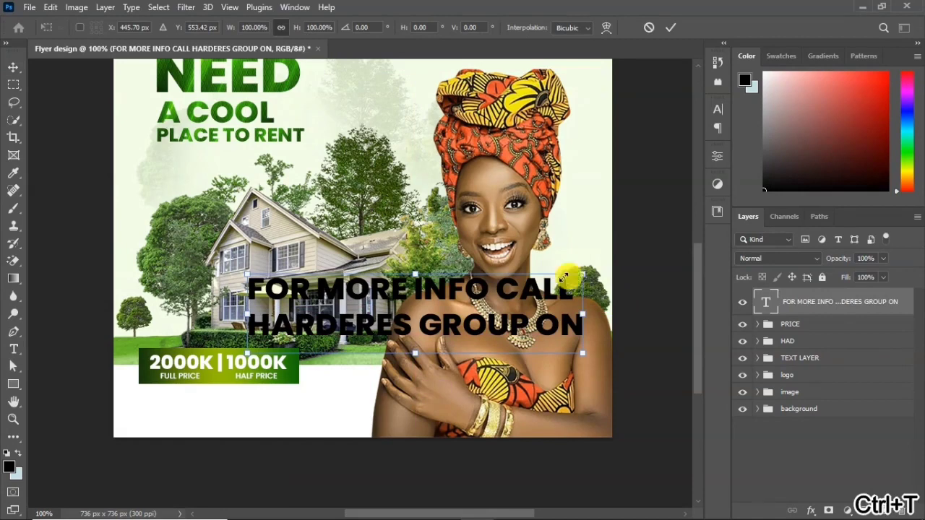
left_click_drag(563, 276, 279, 416)
left_click(670, 27)
Retype the duplicated text copy as the 'CONTACT:' heading
double_click(290, 407)
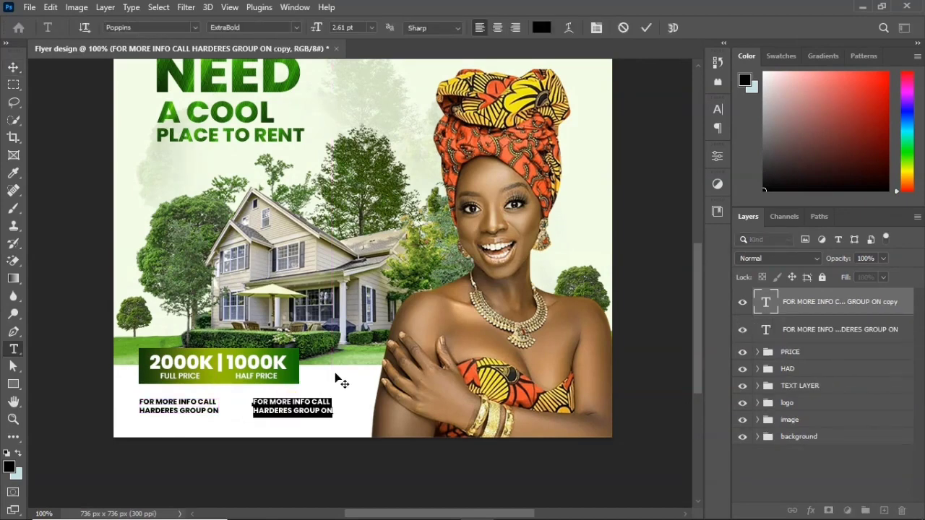
type("CONTACT:")
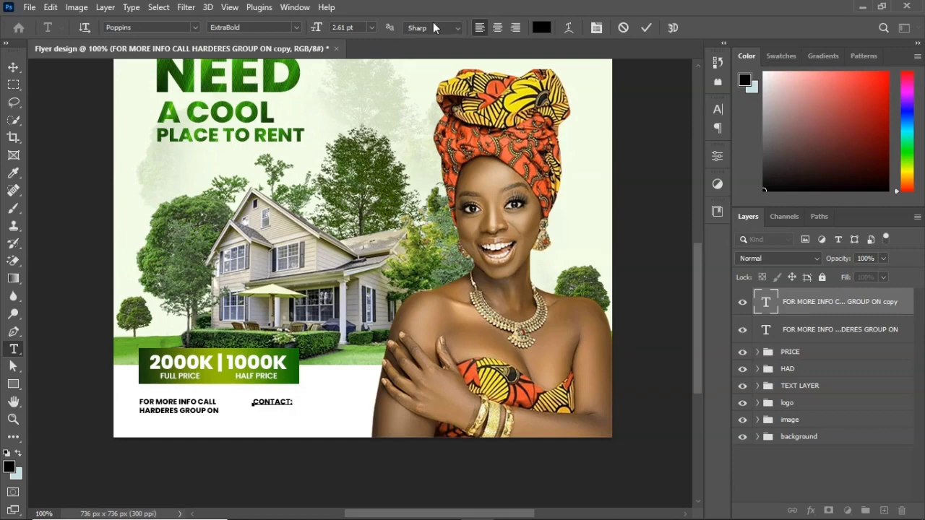
left_click(644, 28)
key("ctrl+plus")
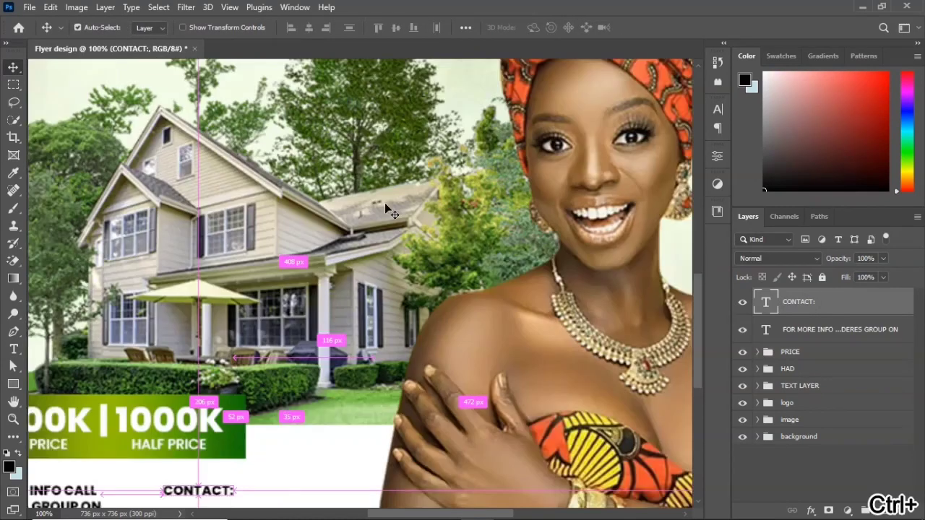
left_click_drag(306, 310, 438, 159)
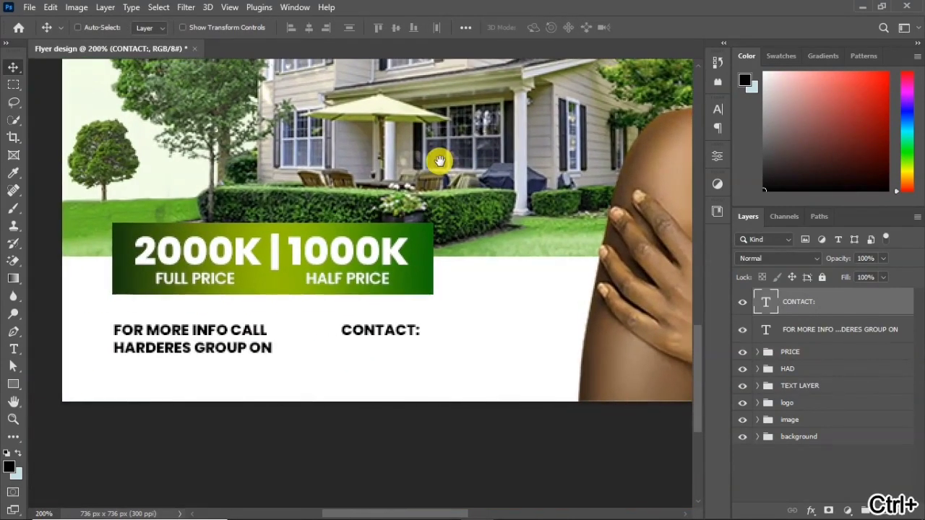
left_click_drag(384, 330, 388, 344)
double_click(383, 345)
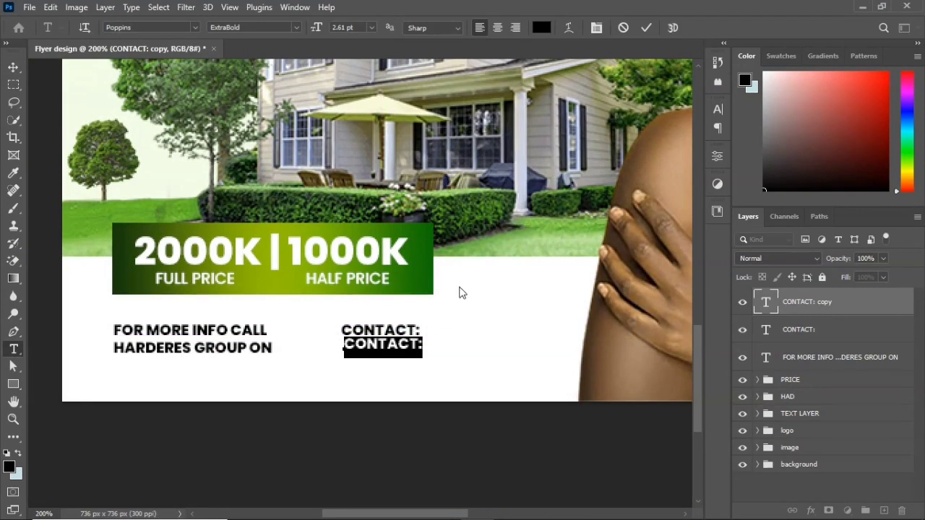
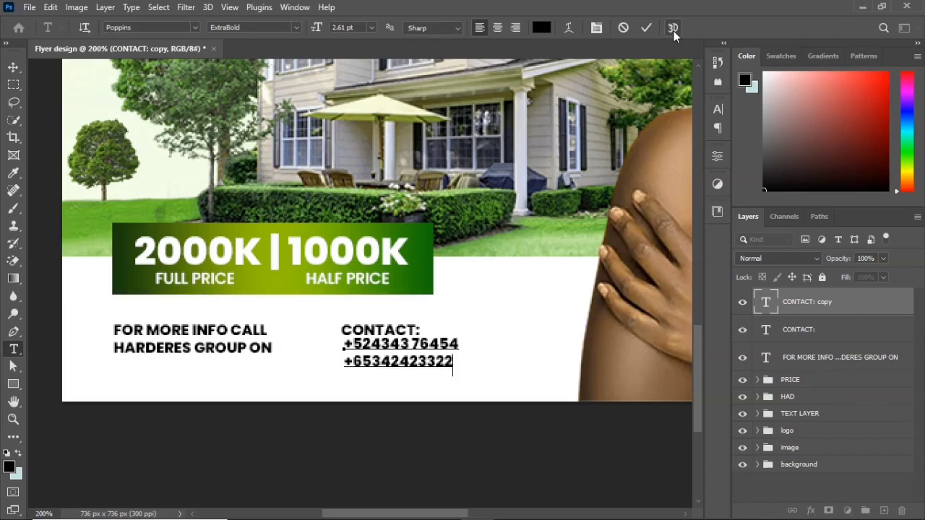
left_click(648, 27)
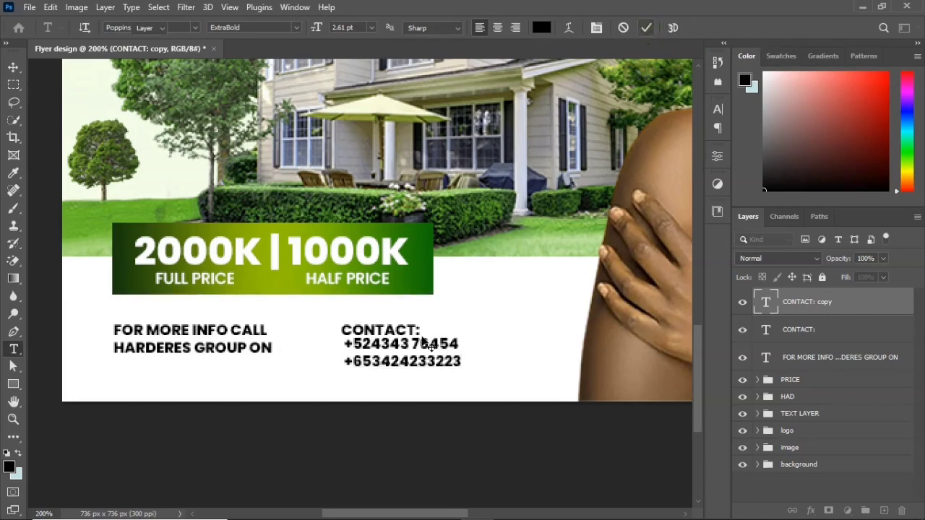
Shift the phone numbers slightly left and shrink the CONTACT: heading
key("v")
mouse_move(425, 345)
left_mouse_down()
mouse_move(413, 341)
mouse_move(430, 350)
left_mouse_up()
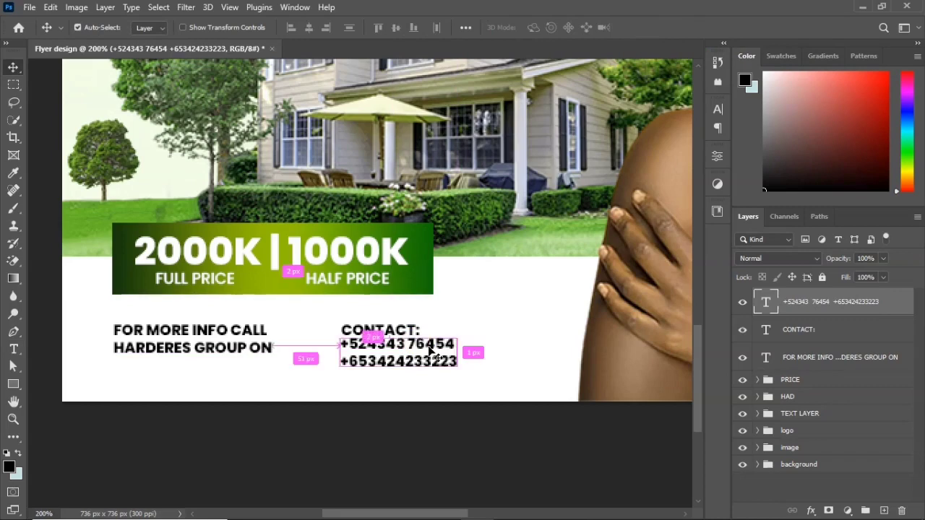
left_click(809, 332)
key("ctrl+t")
left_click_drag(440, 323, 379, 310)
left_click(671, 27)
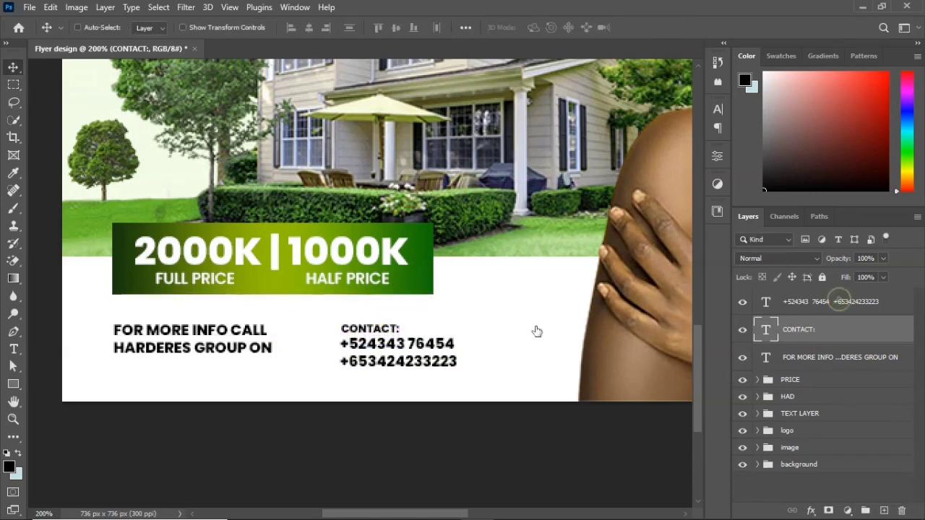
Shrink the phone-number text to about 85%
left_click(457, 339, "ctrl")
key("ctrl+t")
left_click_drag(458, 326, 426, 344)
left_click(671, 28)
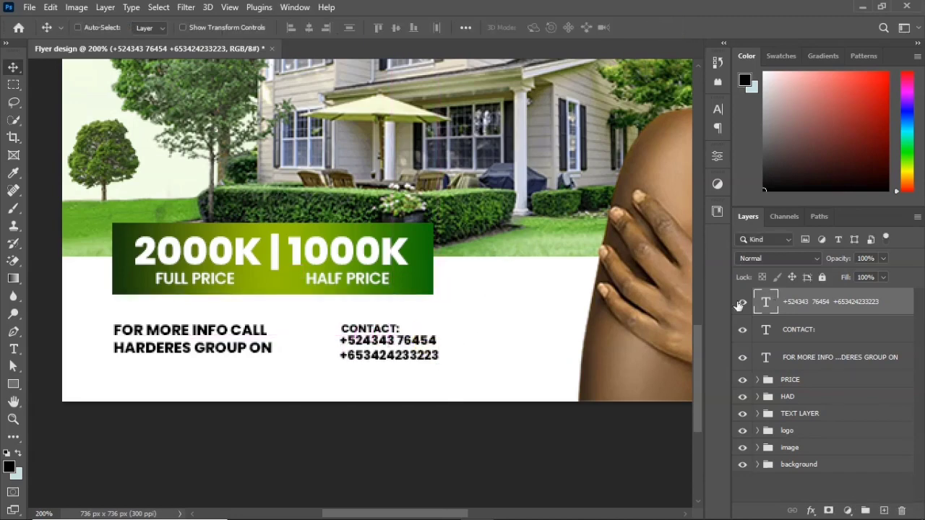
Nudge the CONTACT: heading and phone numbers with arrow keys so they align as one block
left_click(822, 335)
key("Up")
key("Up")
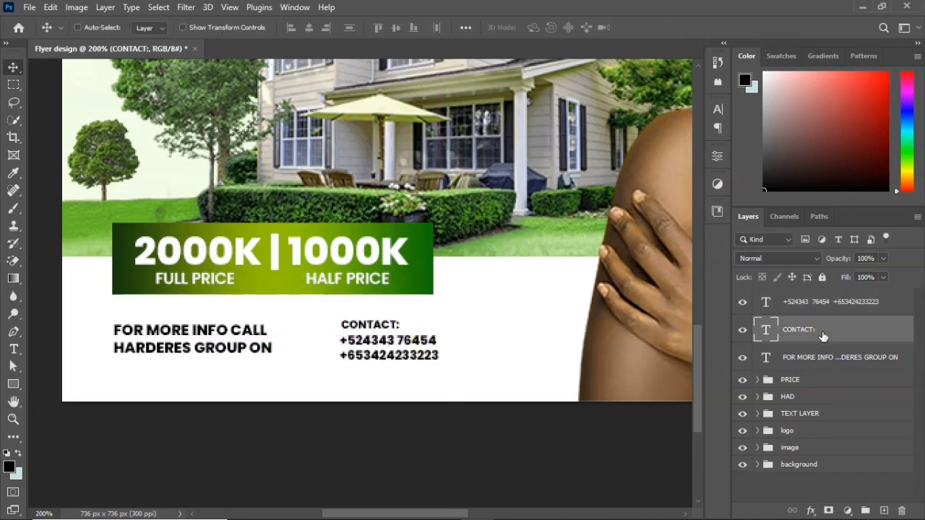
key("Down")
left_click(817, 311)
key("Up")
key("Left")
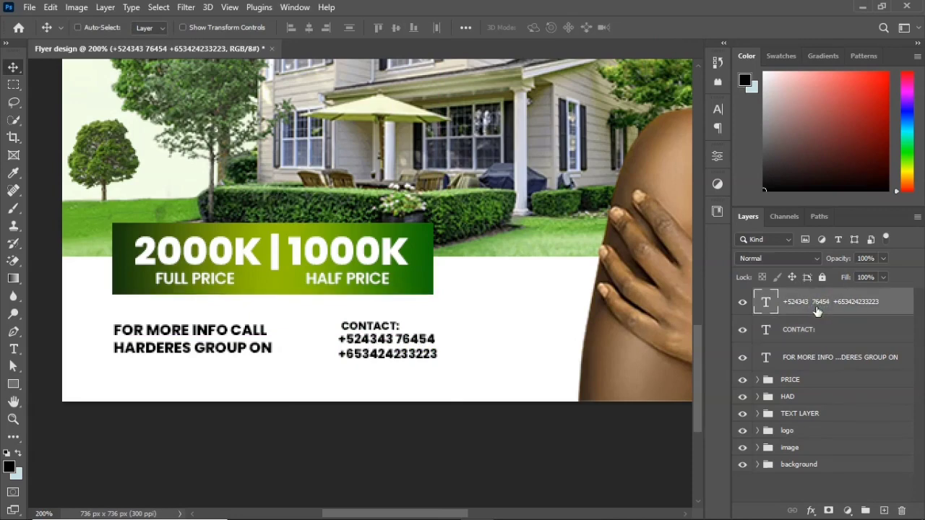
double_click(375, 347)
Colour the first phone number with dark green sampled from the price banner
left_click(341, 339)
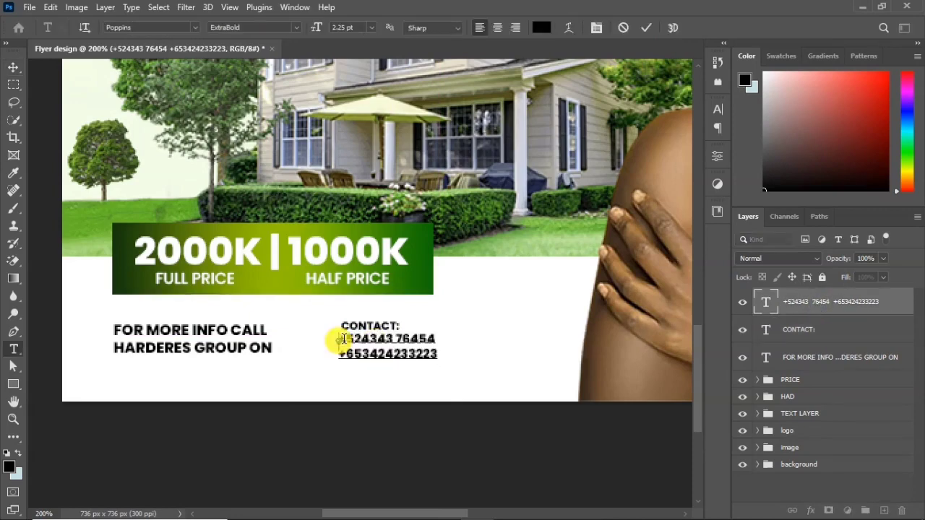
left_click_drag(341, 340, 473, 336)
key("ctrl+h")
left_click(542, 27)
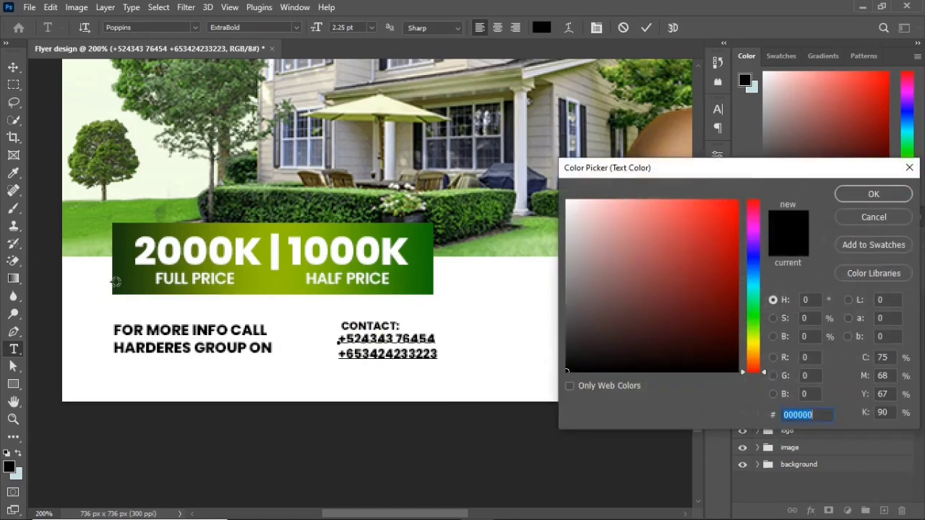
left_click(116, 282)
left_click(873, 193)
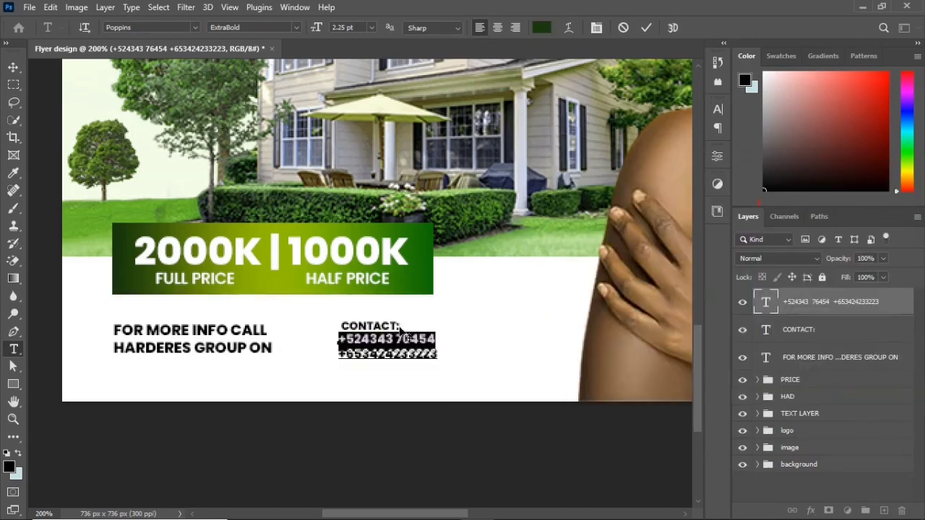
left_click(496, 347)
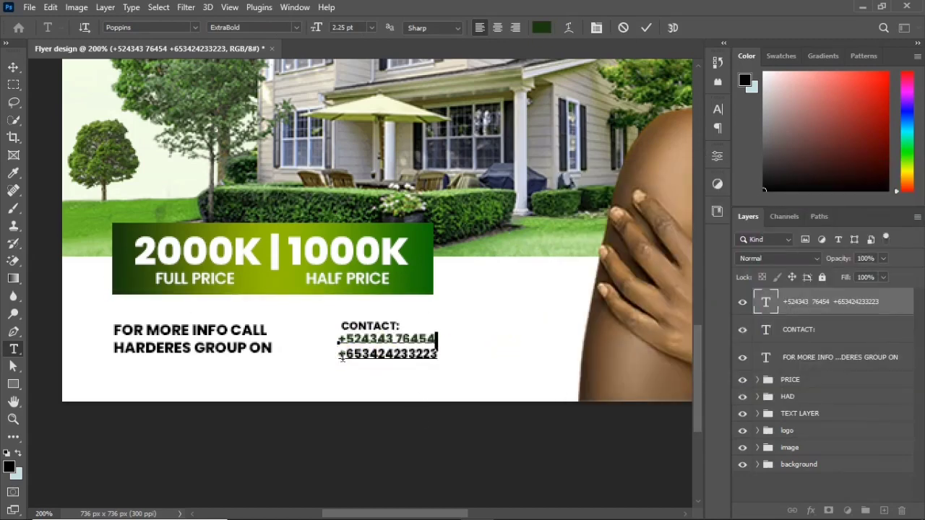
Colour the second phone number green #68a806 and commit the text edit
left_click_drag(340, 353, 486, 351)
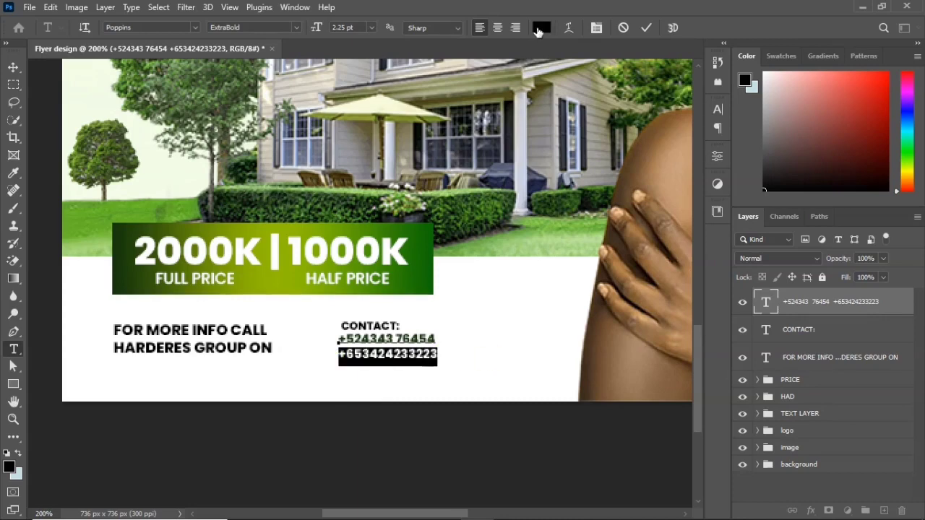
left_click(541, 28)
left_click(280, 275)
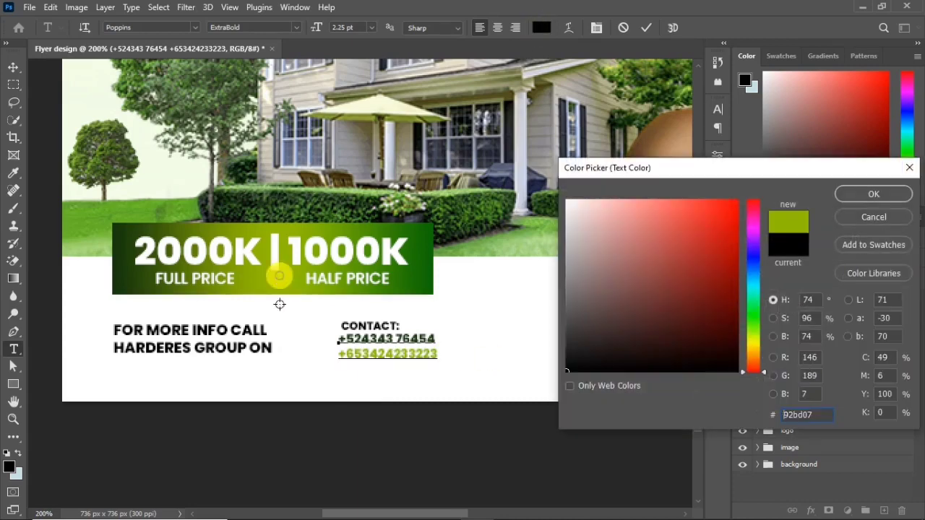
left_click(343, 228)
left_click(734, 254)
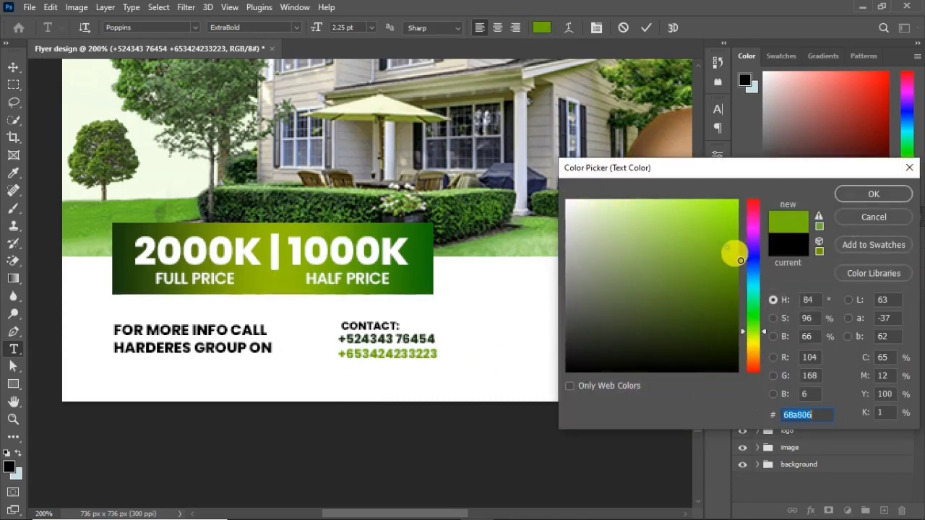
left_click(892, 193)
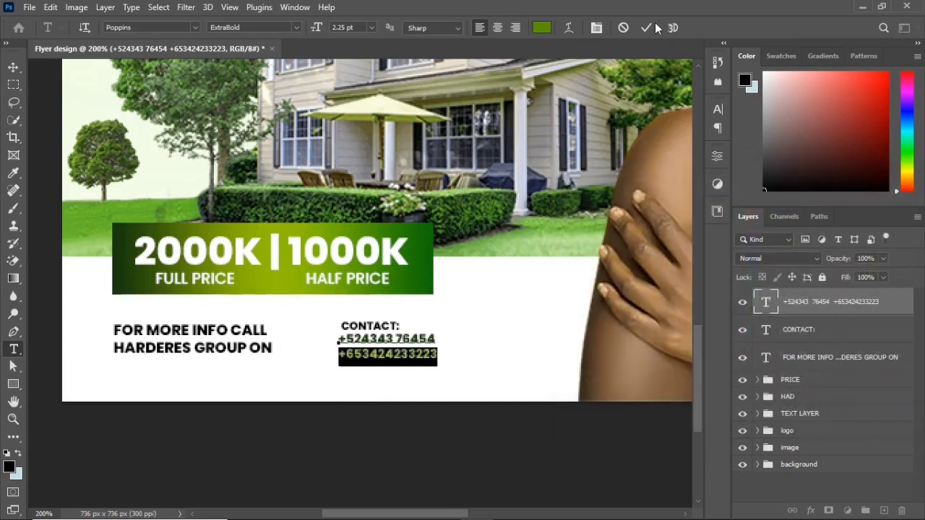
left_click(646, 27)
key("v")
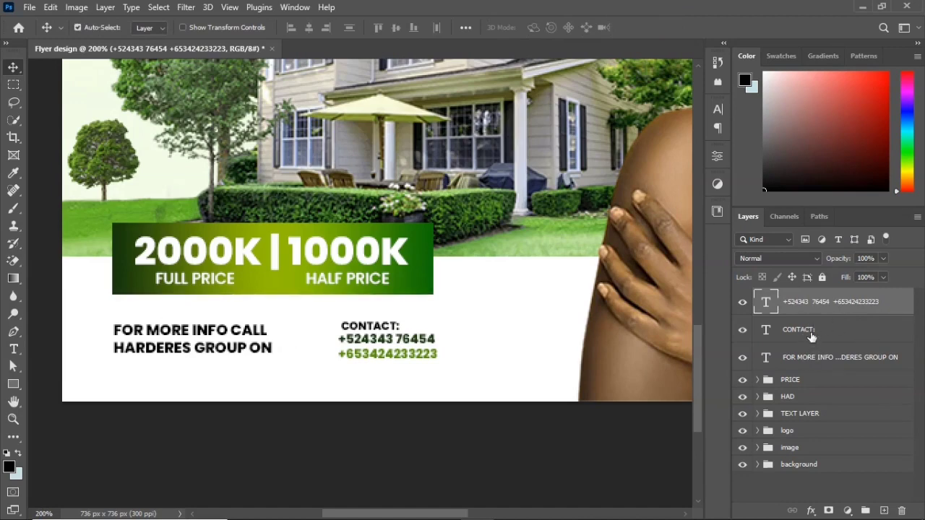
Scale the CONTACT: heading and phone numbers down to 84.5%
key("ctrl+t")
left_click_drag(437, 320, 397, 347)
left_click(671, 29)
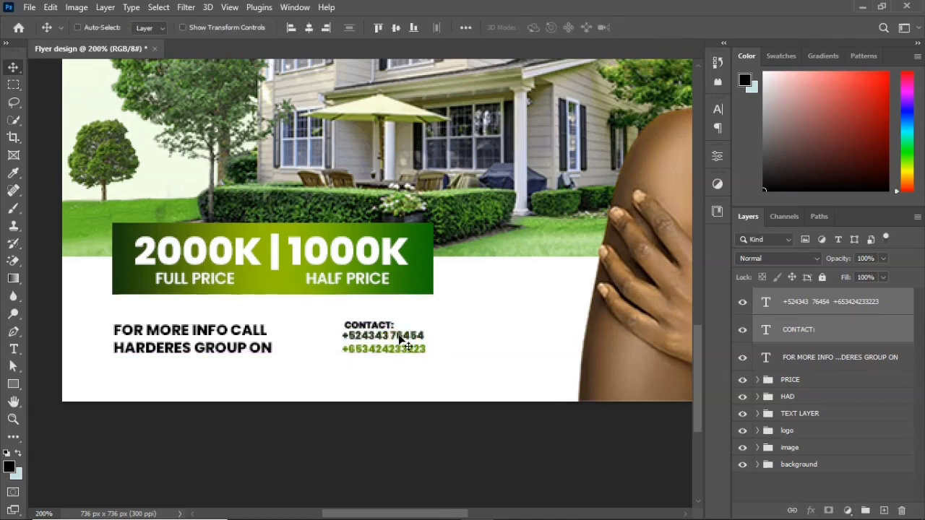
Group the FOR MORE INFO, heading and number layers into a group named 'CONTACT'
left_click(817, 358, "shift")
key("ctrl+g")
double_click(794, 297)
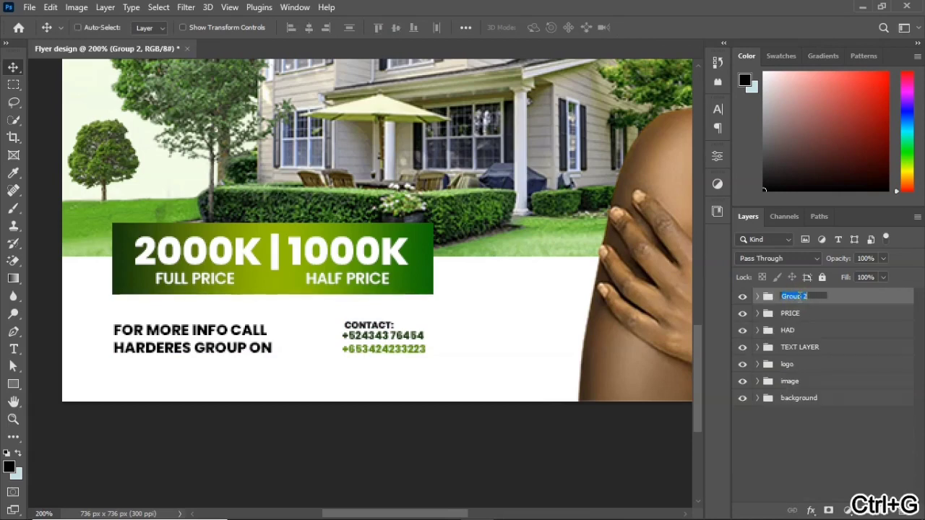
type("CONTACT")
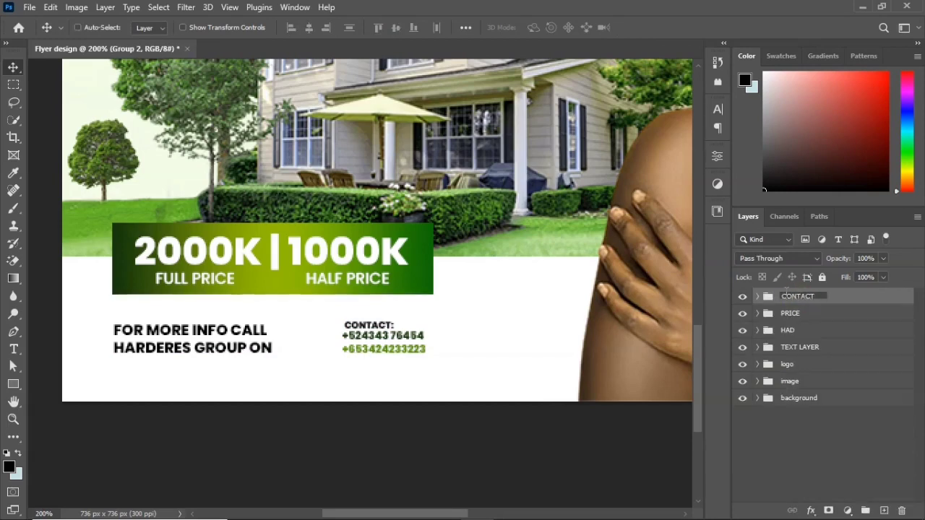
left_click(851, 300)
Draw a 242×5 px green-filled rectangle bar under the contact text and nudge it down slightly
left_click(13, 384)
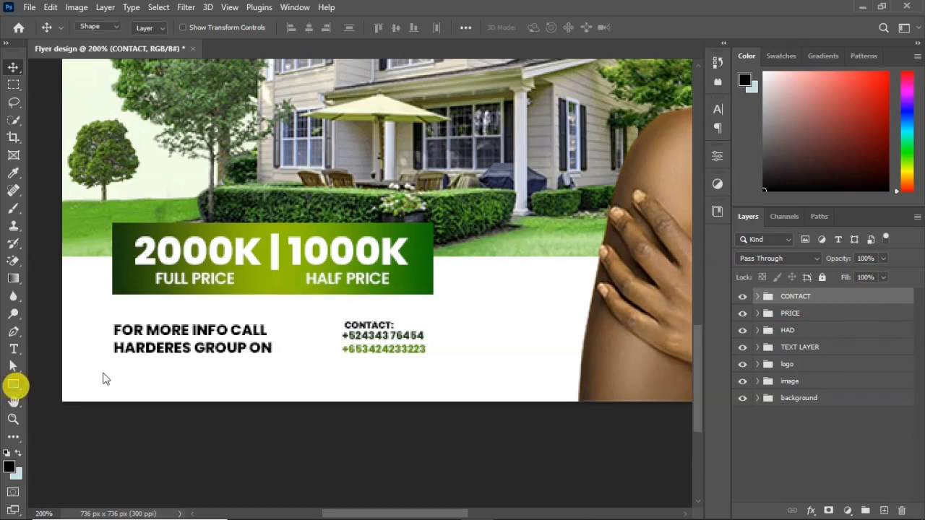
left_click_drag(112, 371, 438, 374)
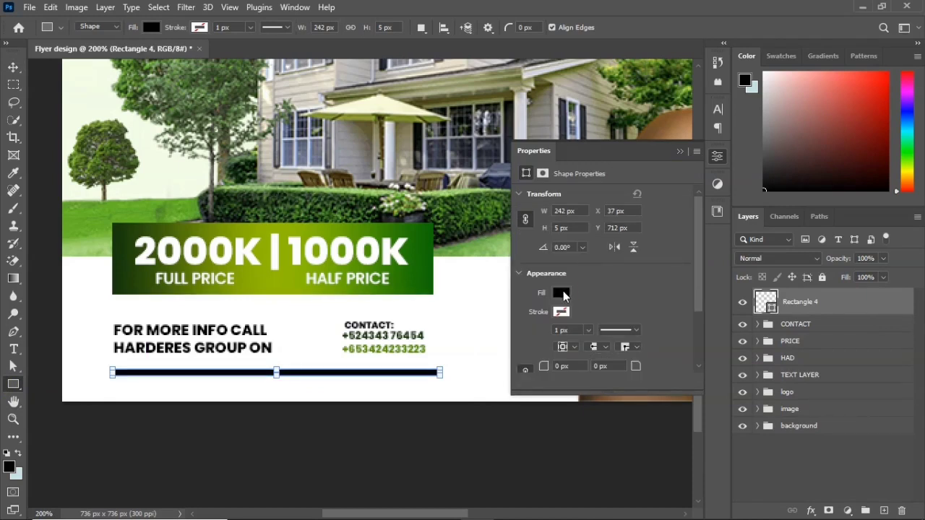
left_click(561, 292)
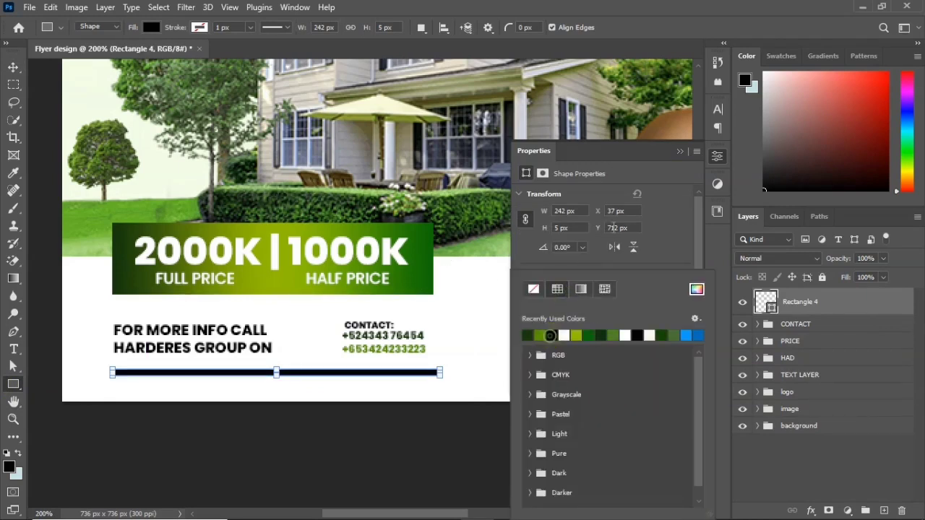
left_click(551, 335)
left_click(588, 335)
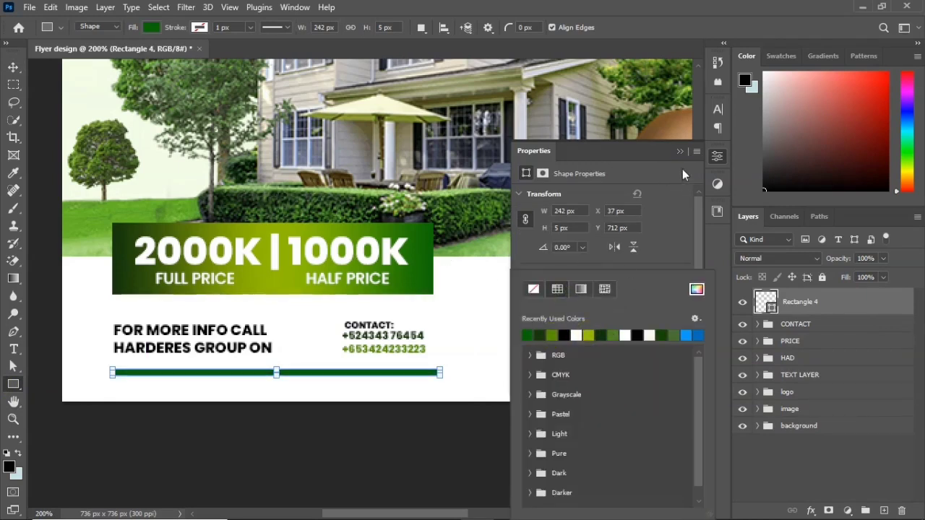
left_click(682, 151)
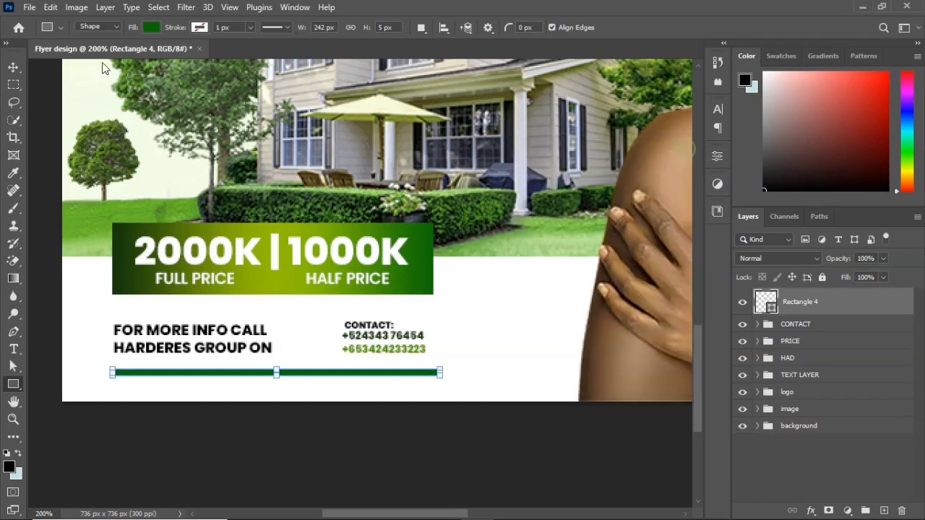
left_click(13, 66)
key("Down")
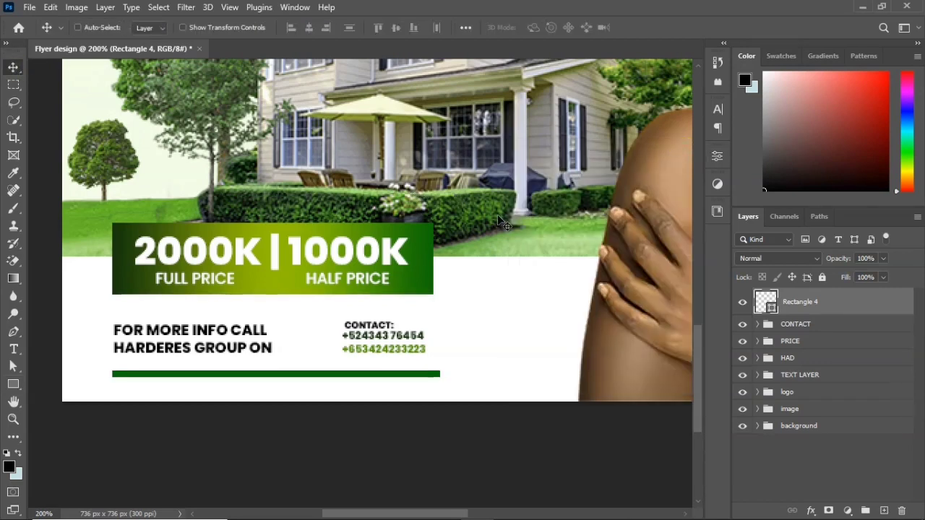
Zoom out to the full flyer and move the Rectangle 4 layer into the CONTACT group
key("ctrl+0")
key("ctrl+minus")
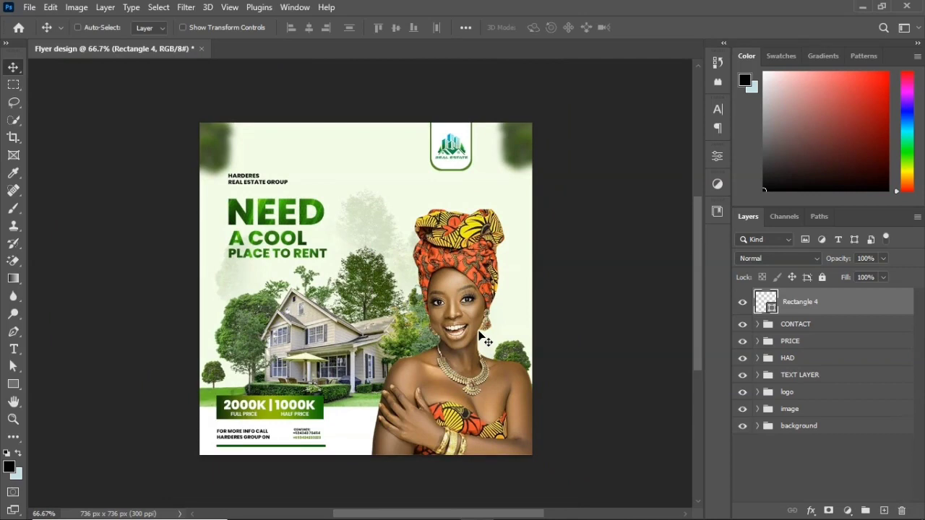
left_click_drag(803, 316, 802, 325)
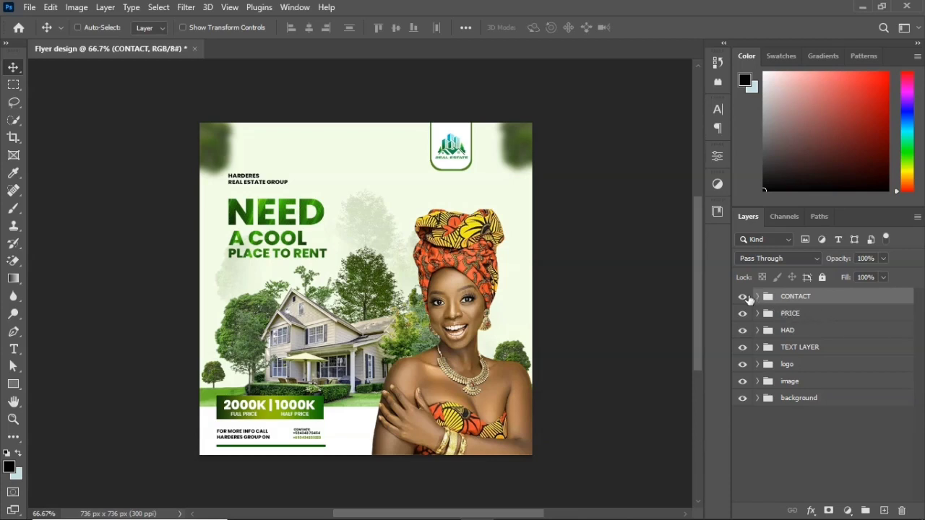
Toggle the contact, price banner, company name and headline groups off and on to check them, then choose Save a Copy
left_click(750, 301)
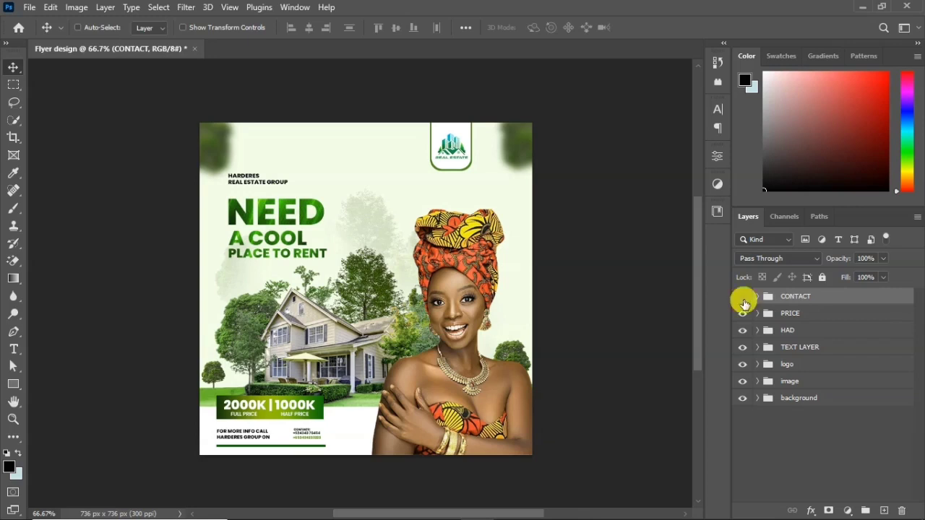
left_click(750, 301)
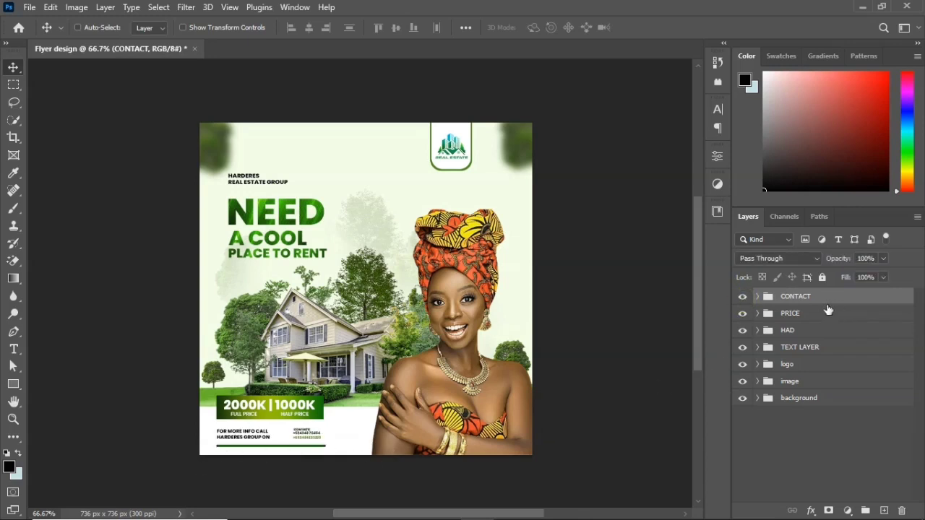
left_click(742, 314)
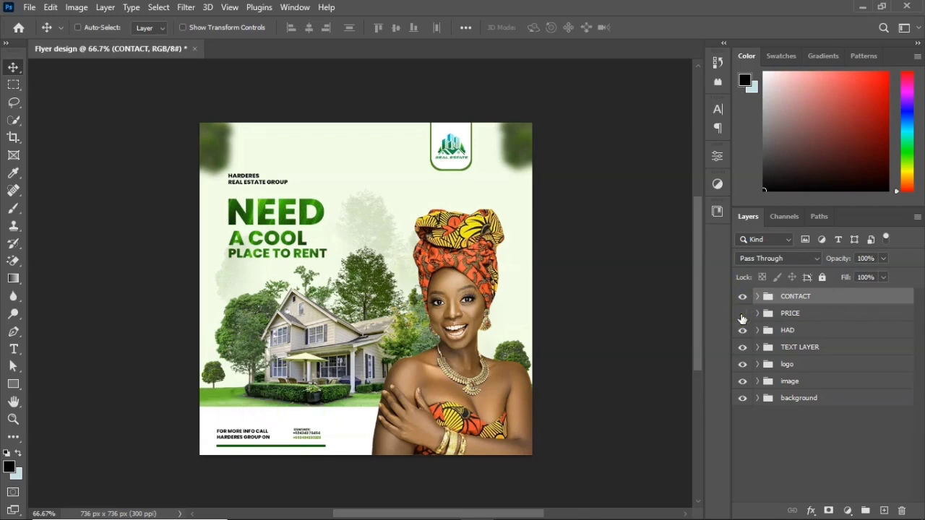
left_click(742, 314)
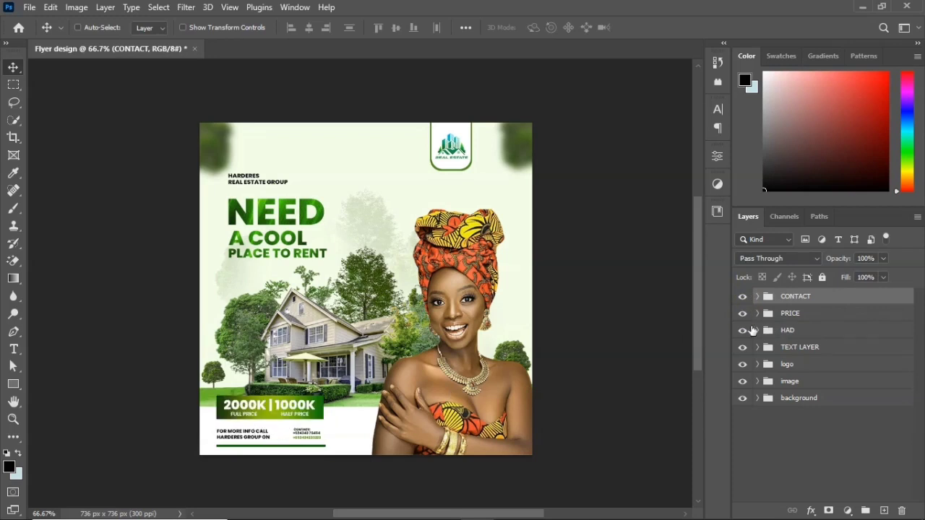
left_click(742, 331)
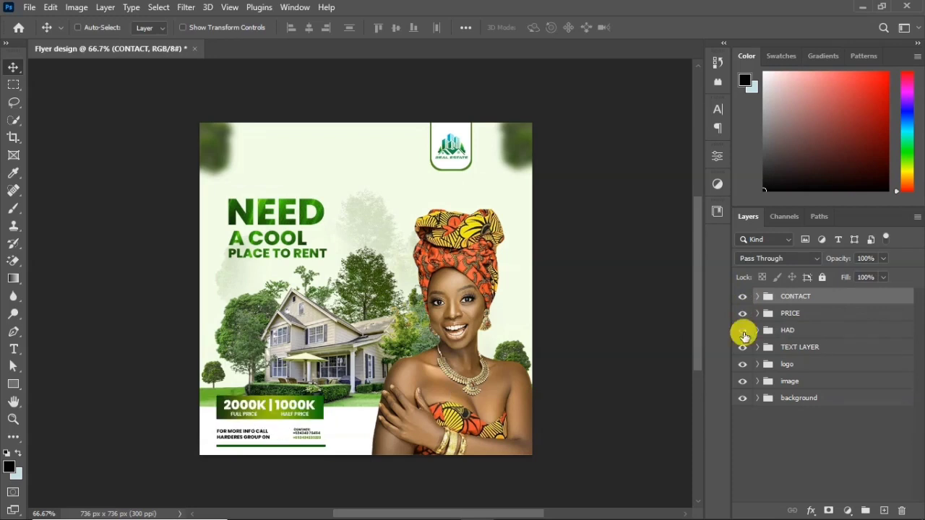
left_click(742, 330)
left_click(743, 348)
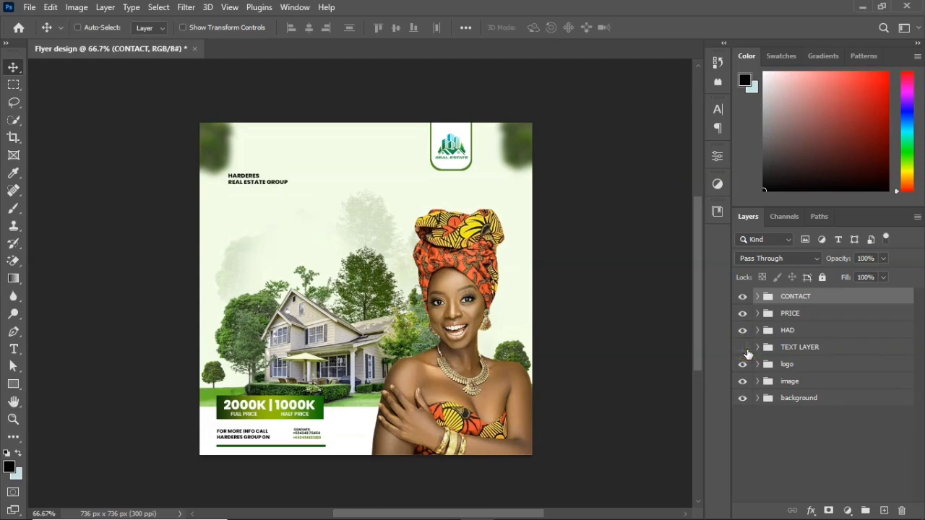
left_click(742, 348)
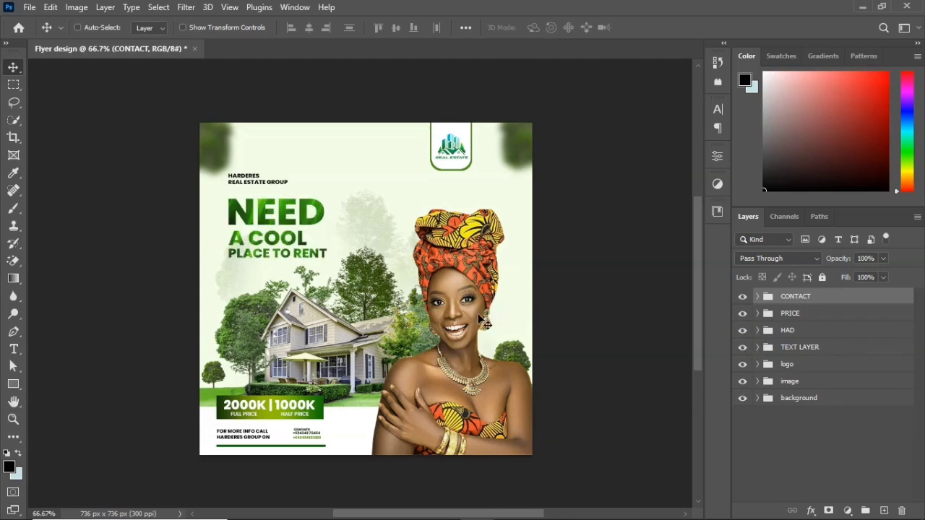
left_click(30, 7)
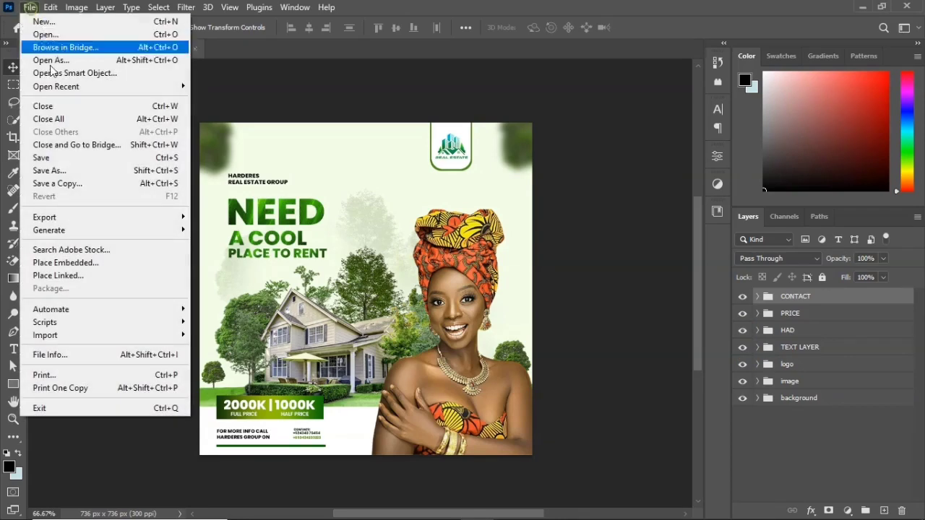
left_click(95, 184)
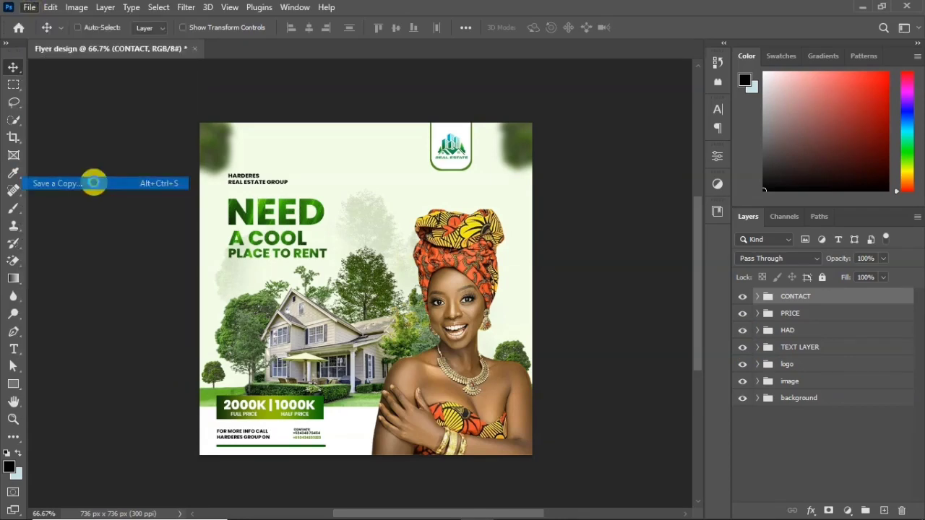